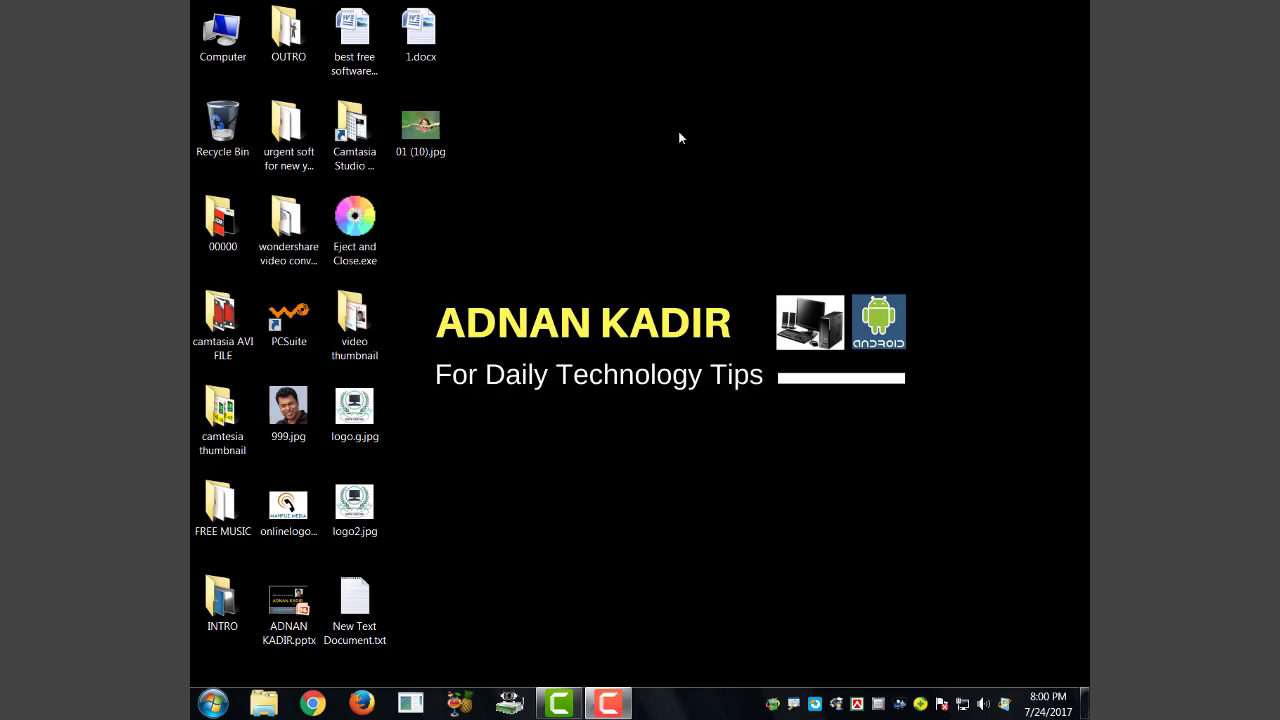
right_click(659, 158)
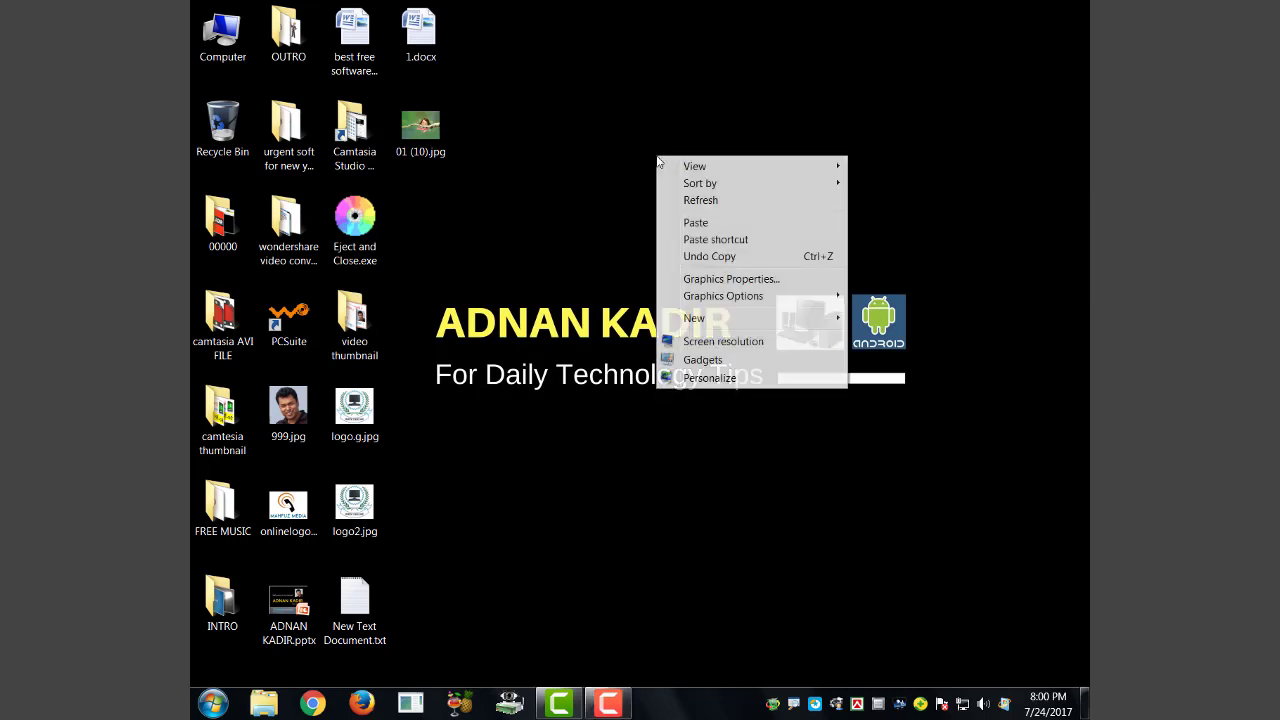
click(700, 199)
right_click(640, 130)
click(672, 175)
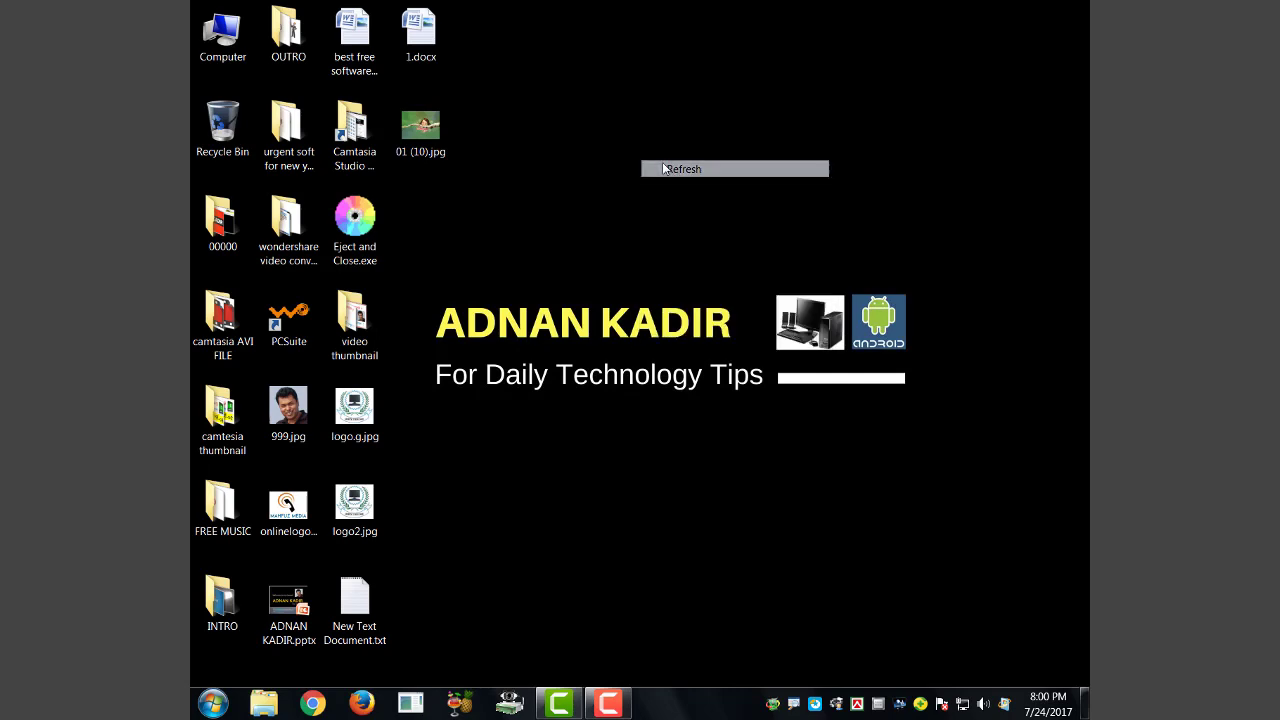
Switch to Camtasia and import the image 01 (10).jpg from the Desktop into the Media Bin
click(561, 706)
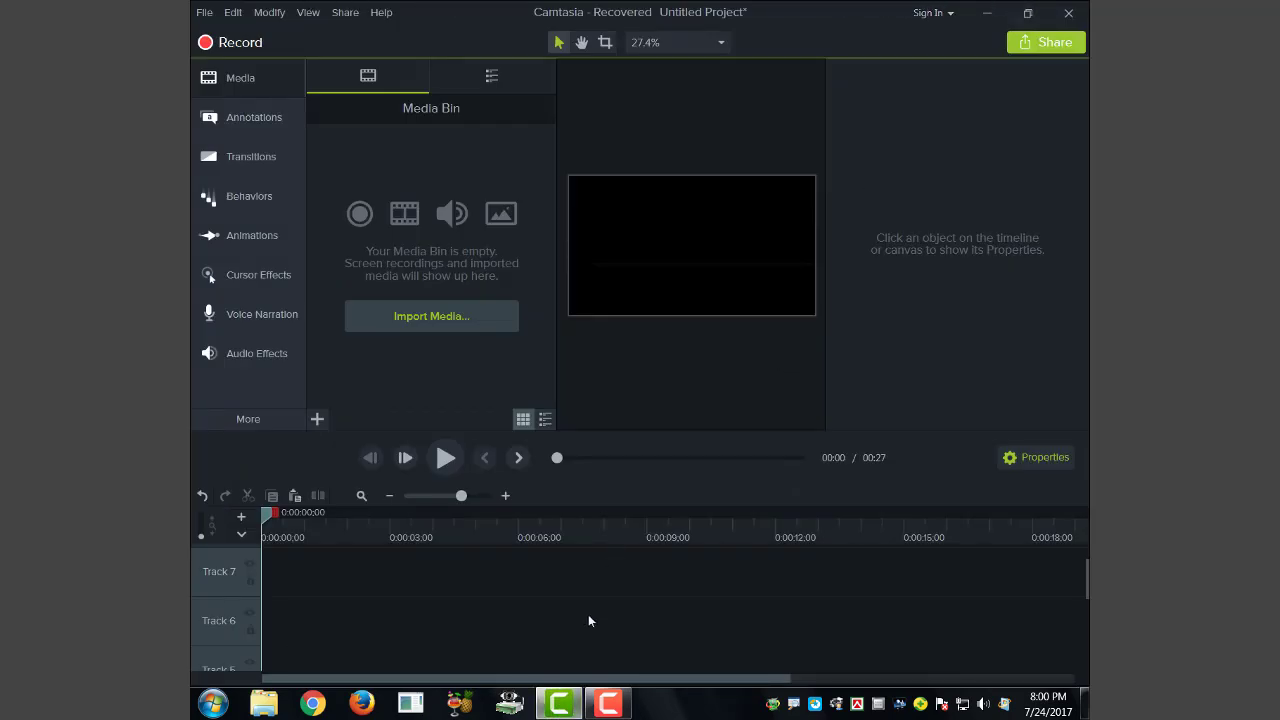
click(457, 315)
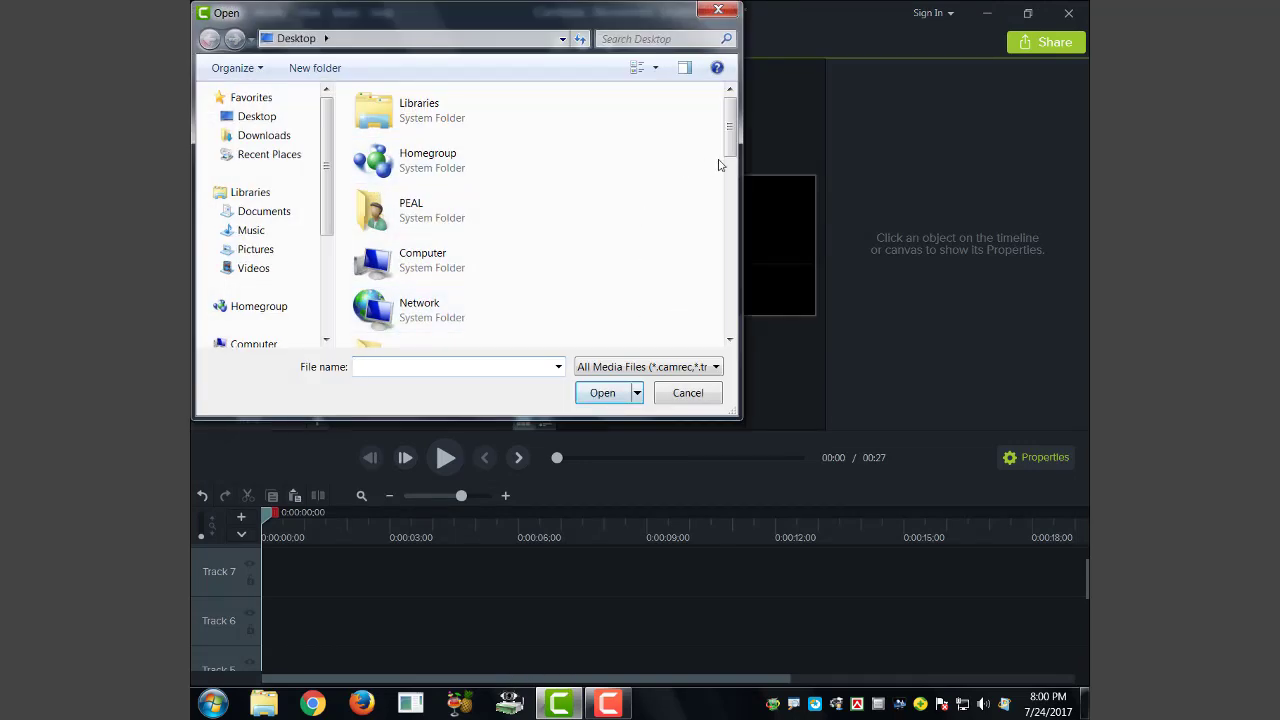
drag(731, 128, 729, 283)
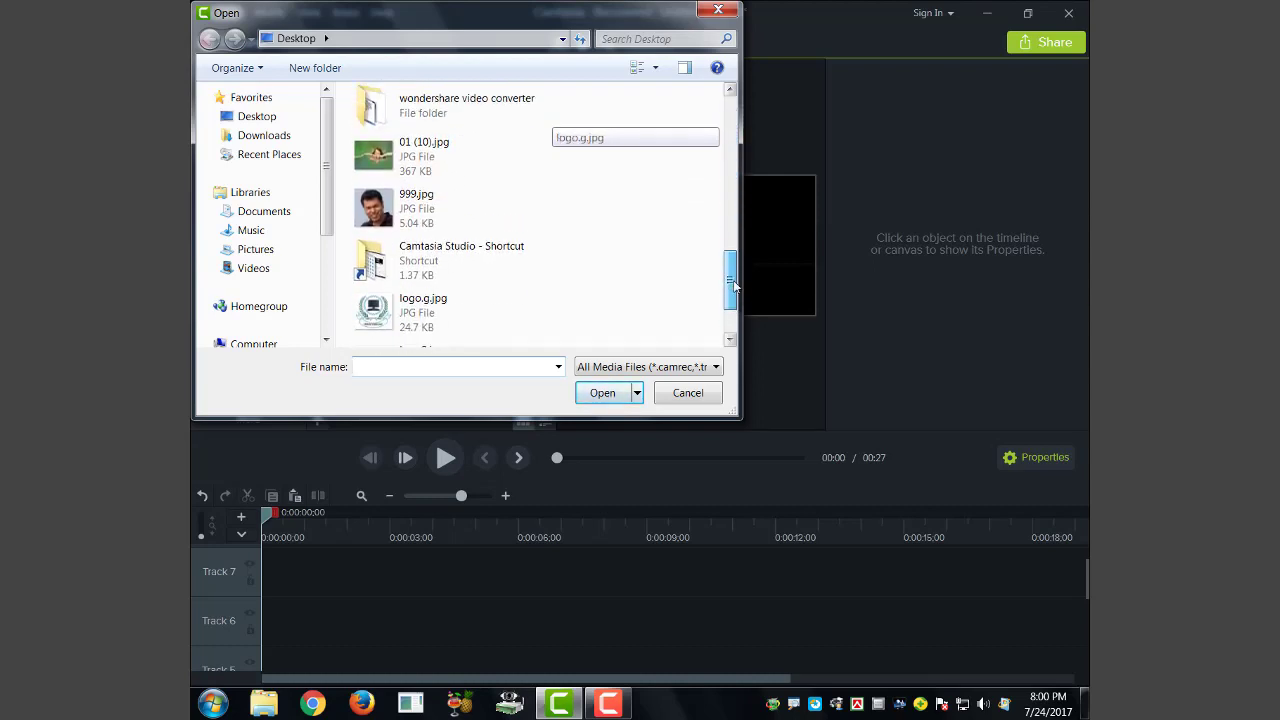
click(430, 160)
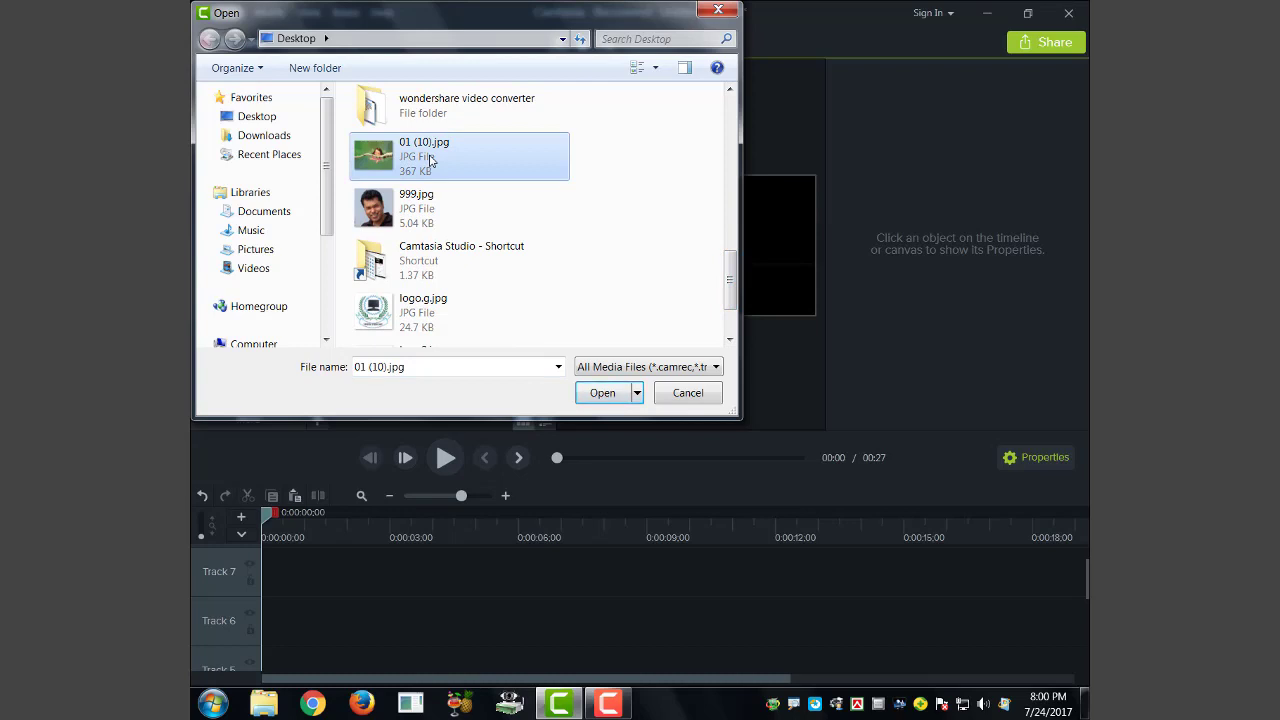
click(605, 395)
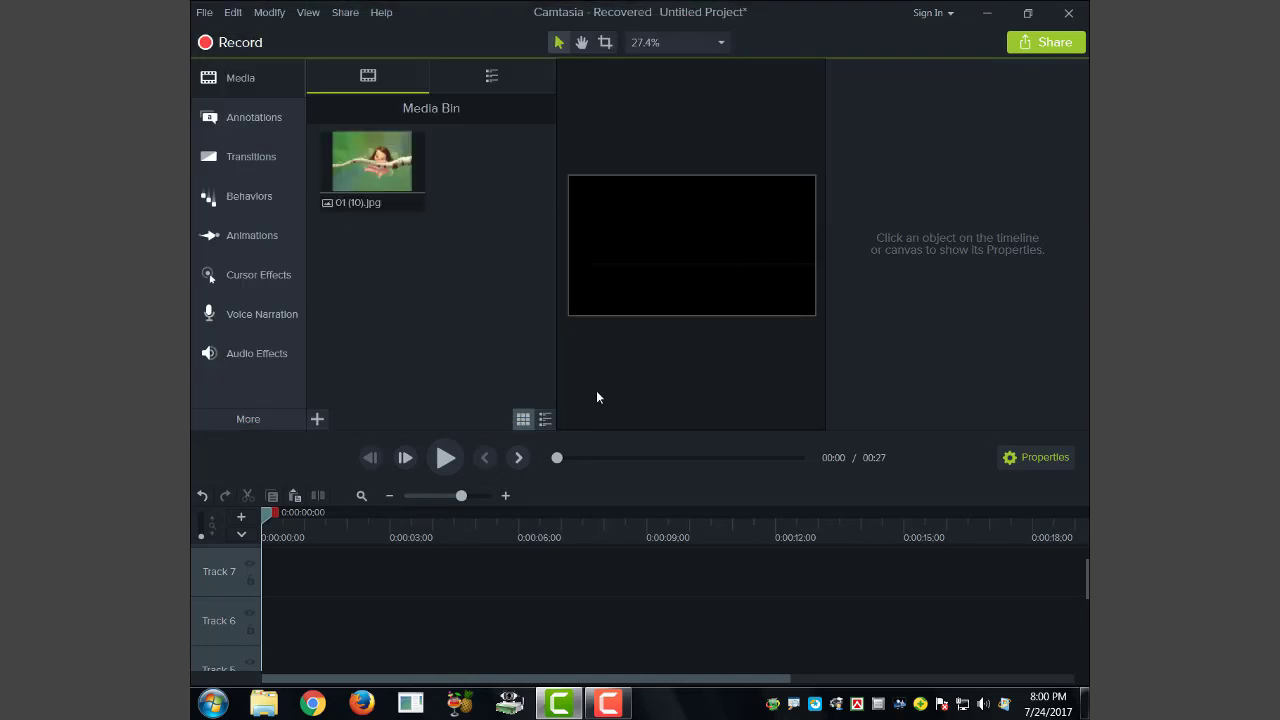
Delete the existing shape clip from Track 2 and place 01 (10).jpg at the start of Track 1
click(381, 157)
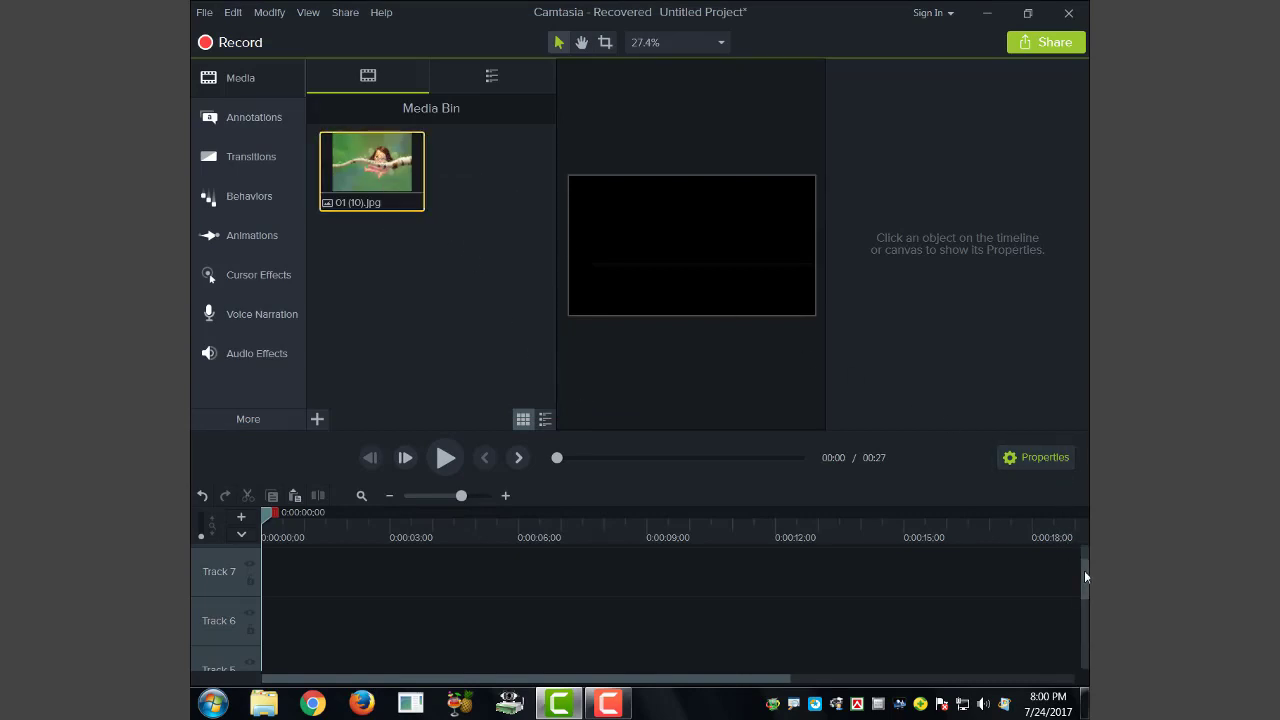
drag(1087, 578, 1087, 650)
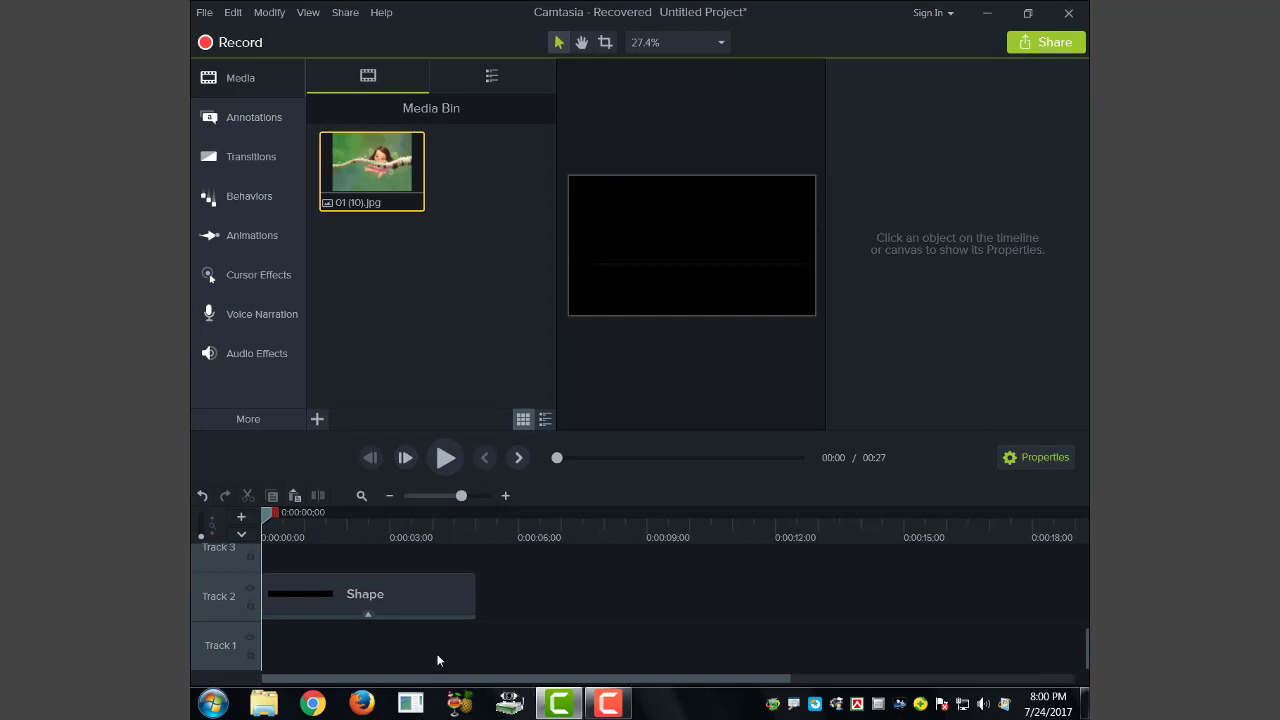
click(411, 590)
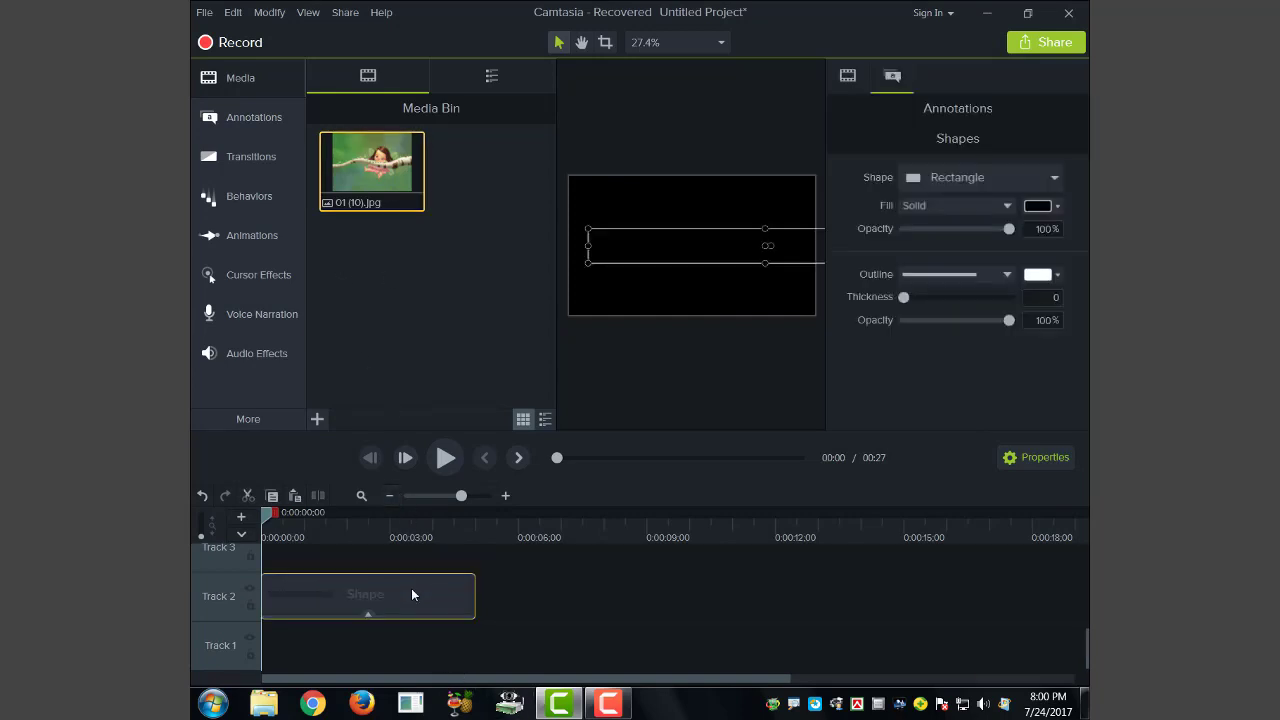
key(Delete)
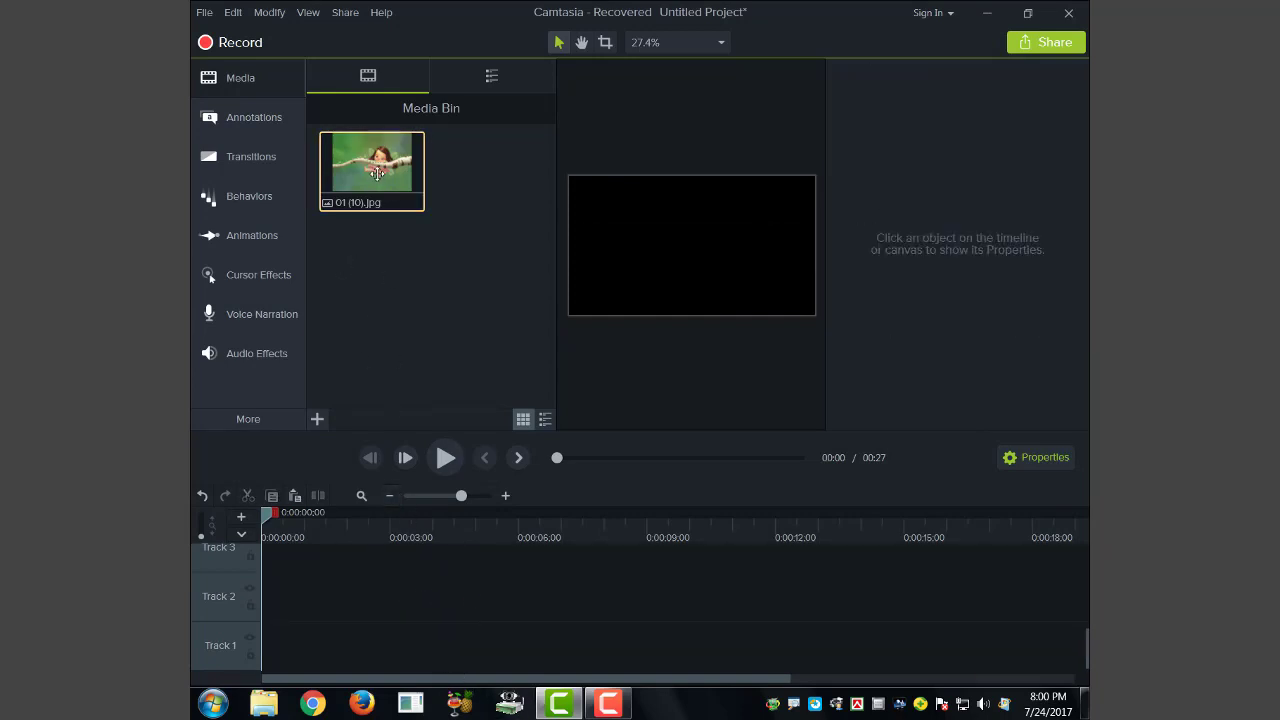
drag(372, 185, 252, 674)
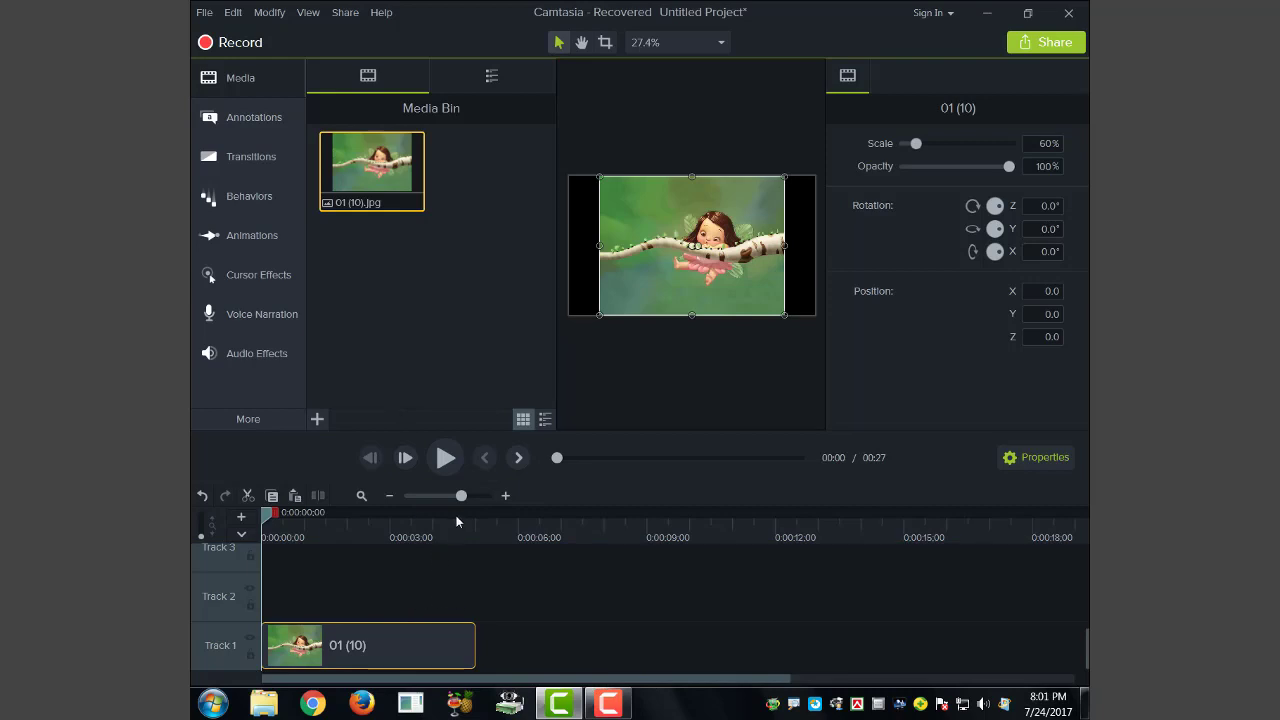
click(445, 355)
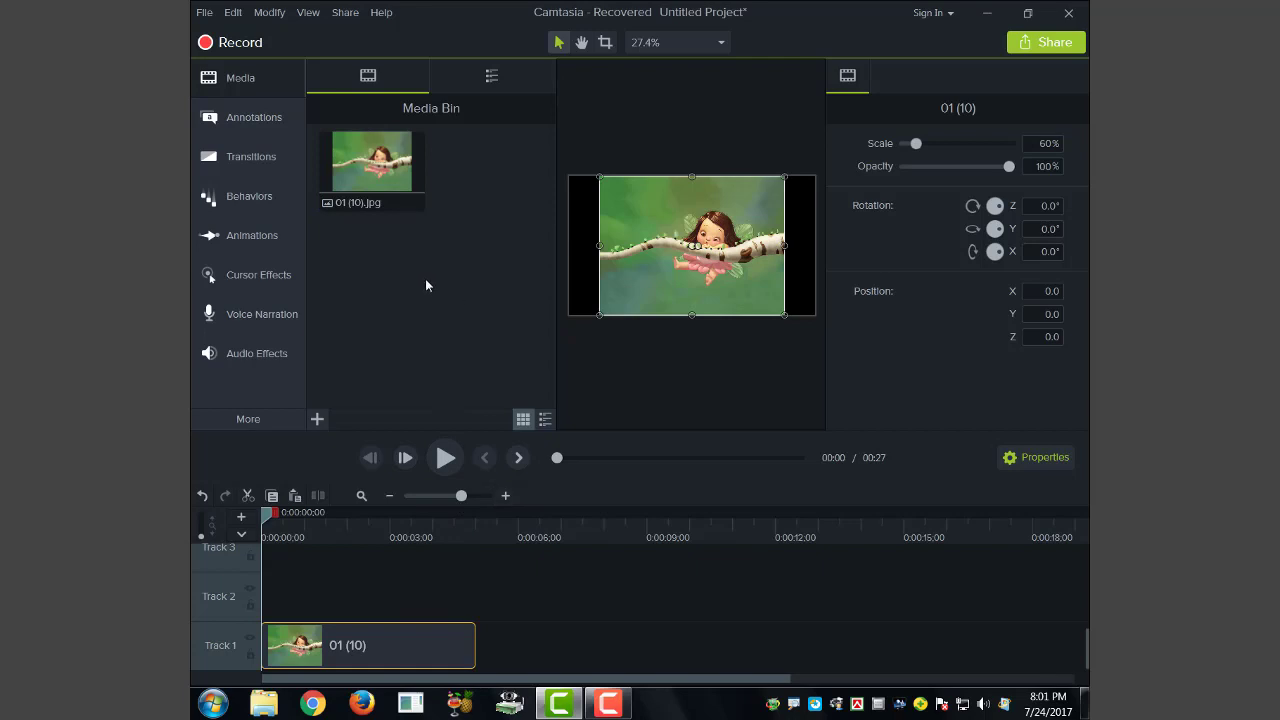
Add a black rectangle from the Basic shapes, stretch it to the image's full width and place it along the image's bottom edge
click(248, 120)
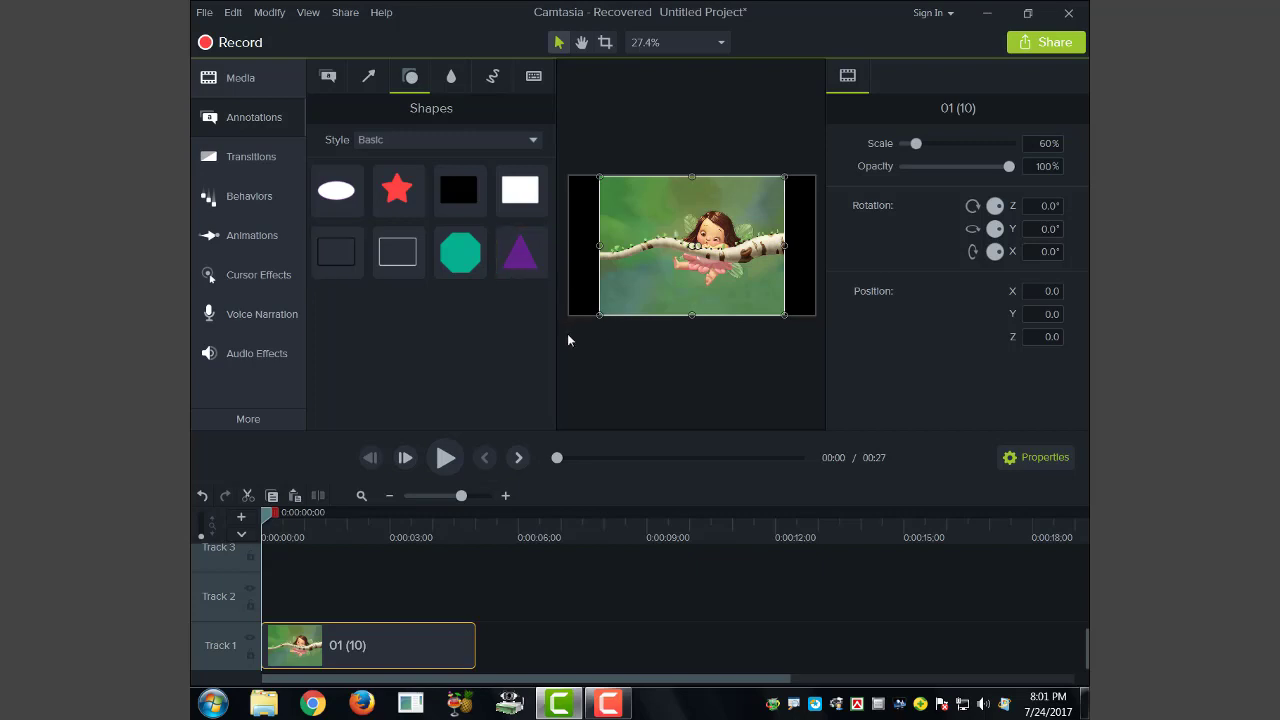
double_click(458, 193)
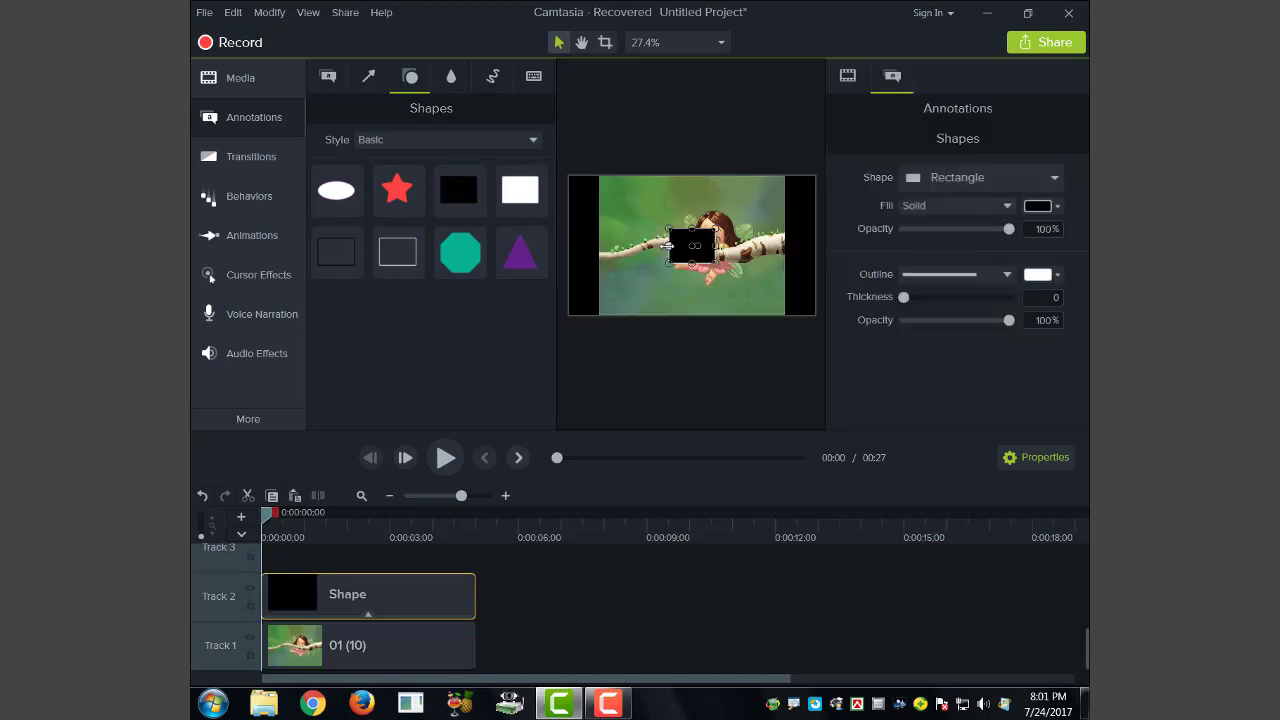
drag(668, 245, 599, 247)
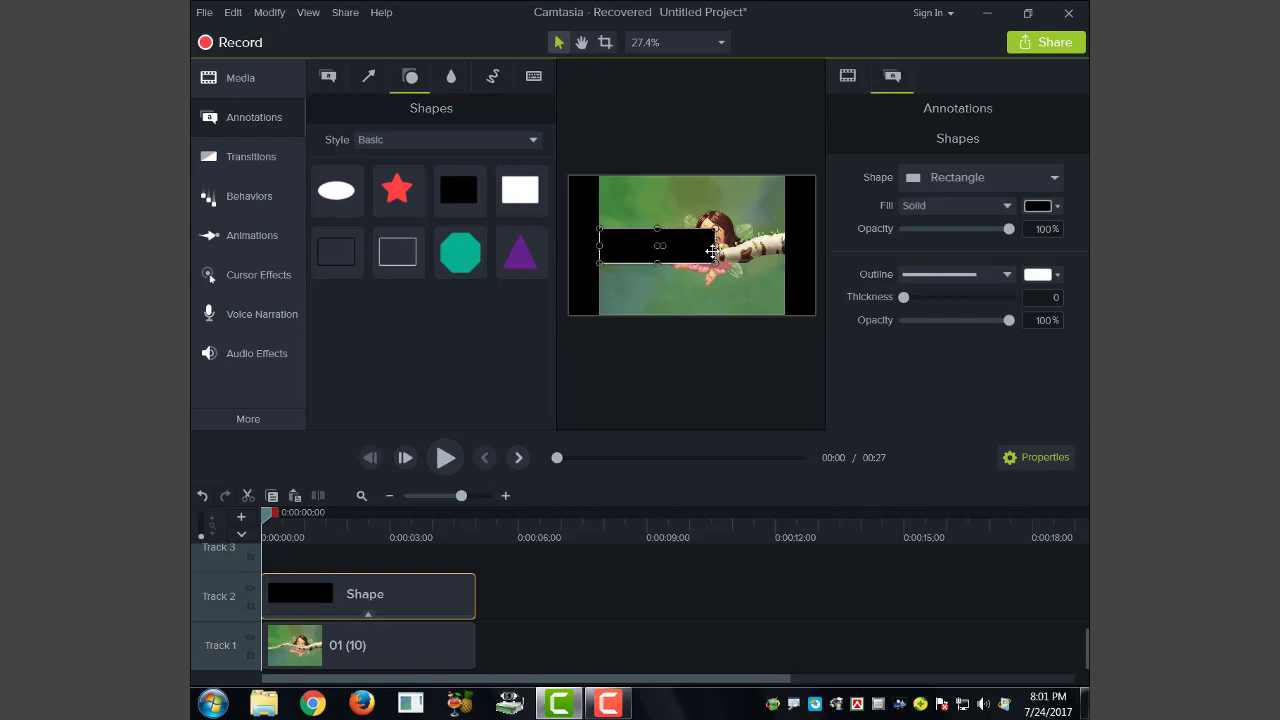
drag(717, 246, 785, 245)
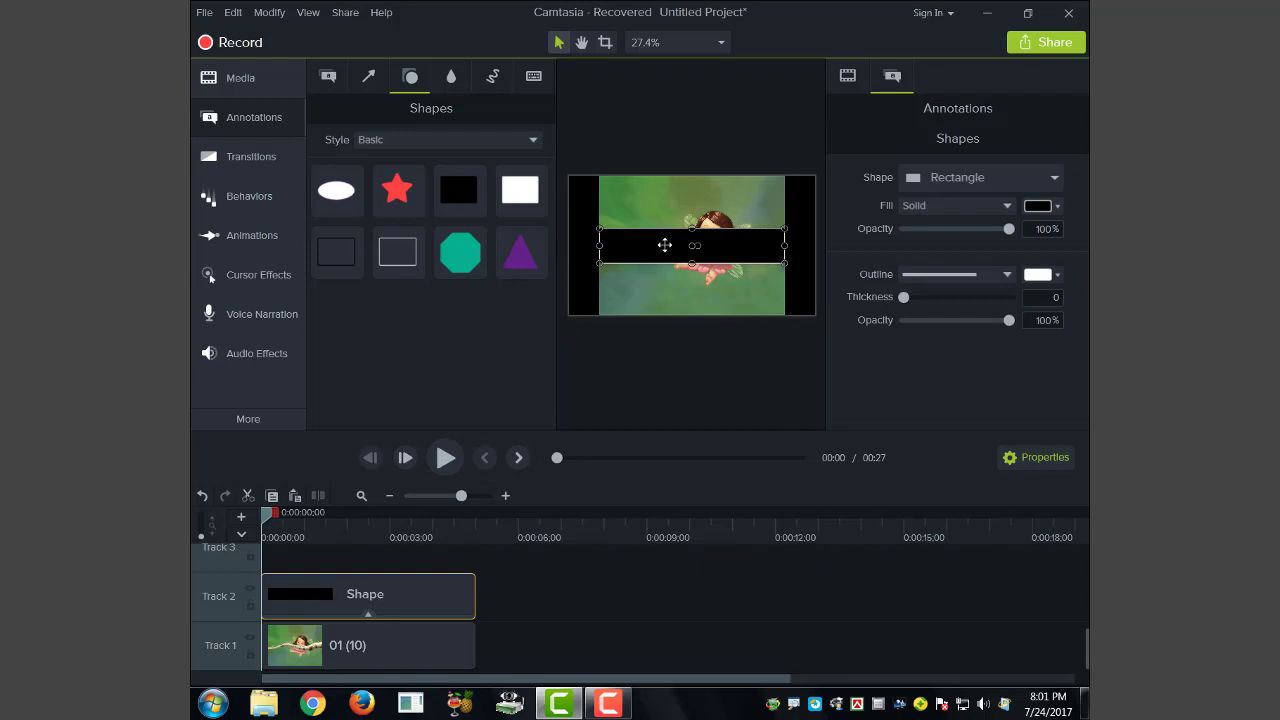
drag(664, 245, 692, 288)
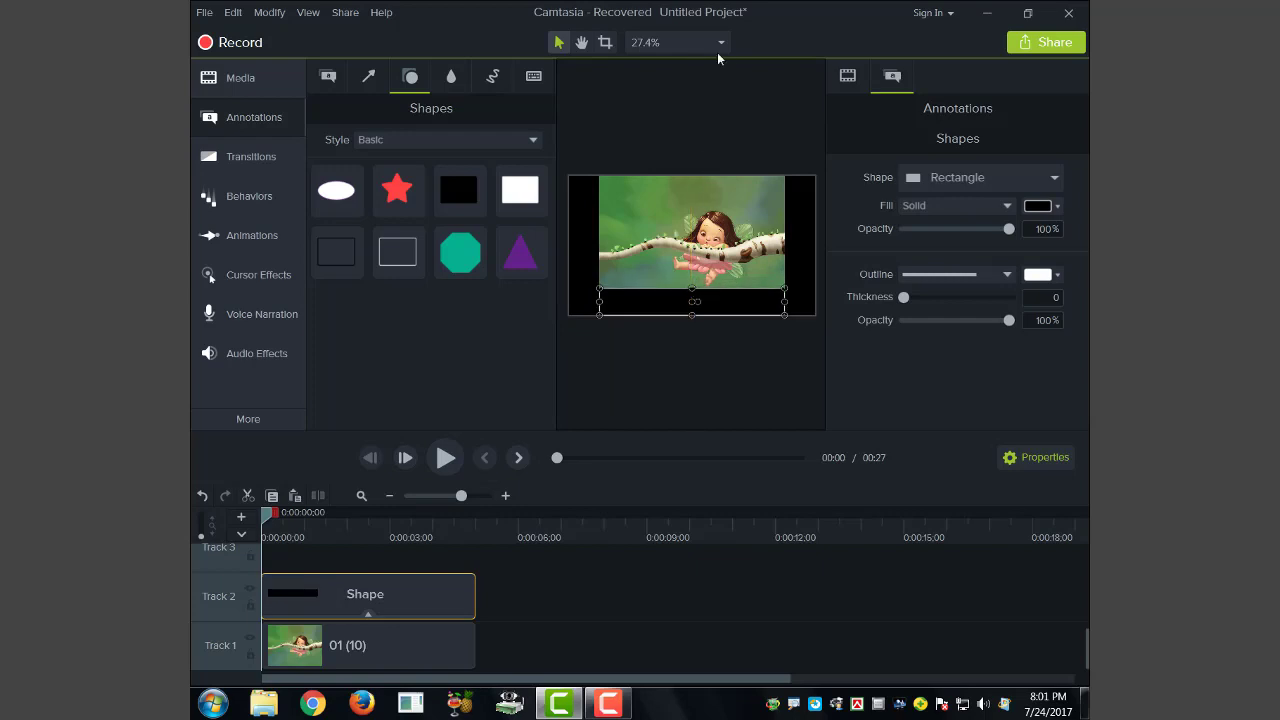
click(721, 44)
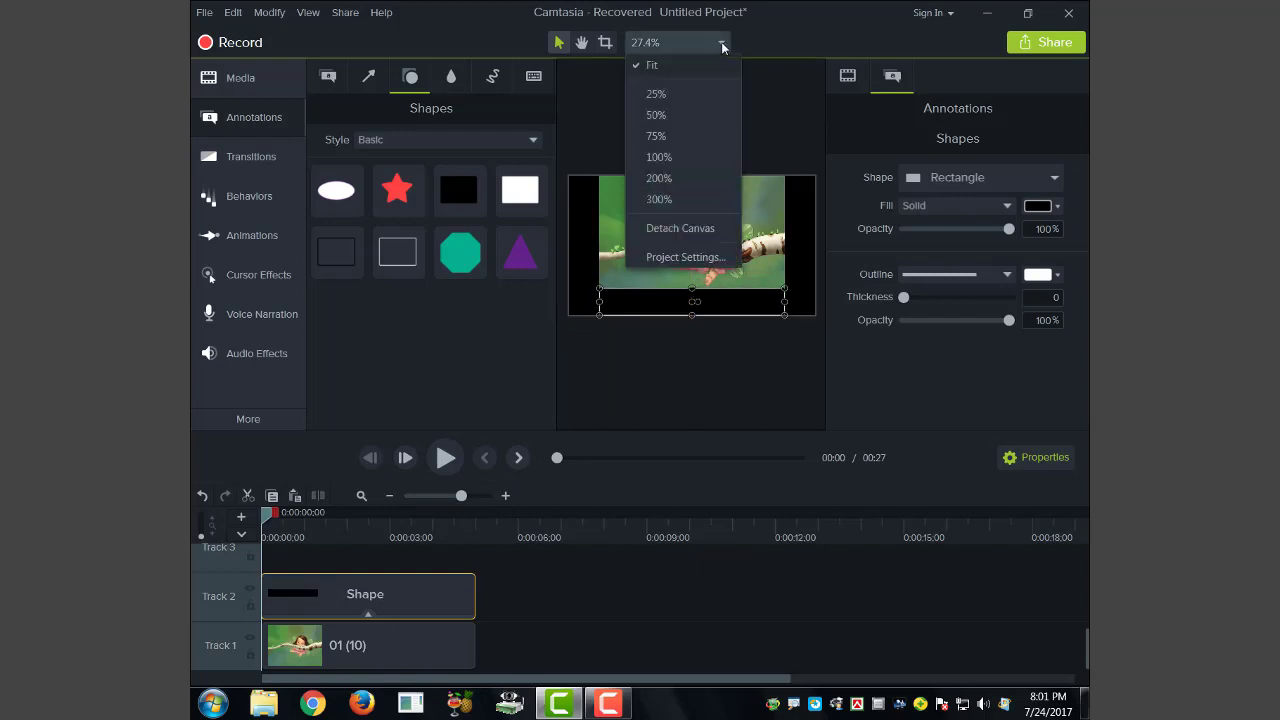
click(656, 136)
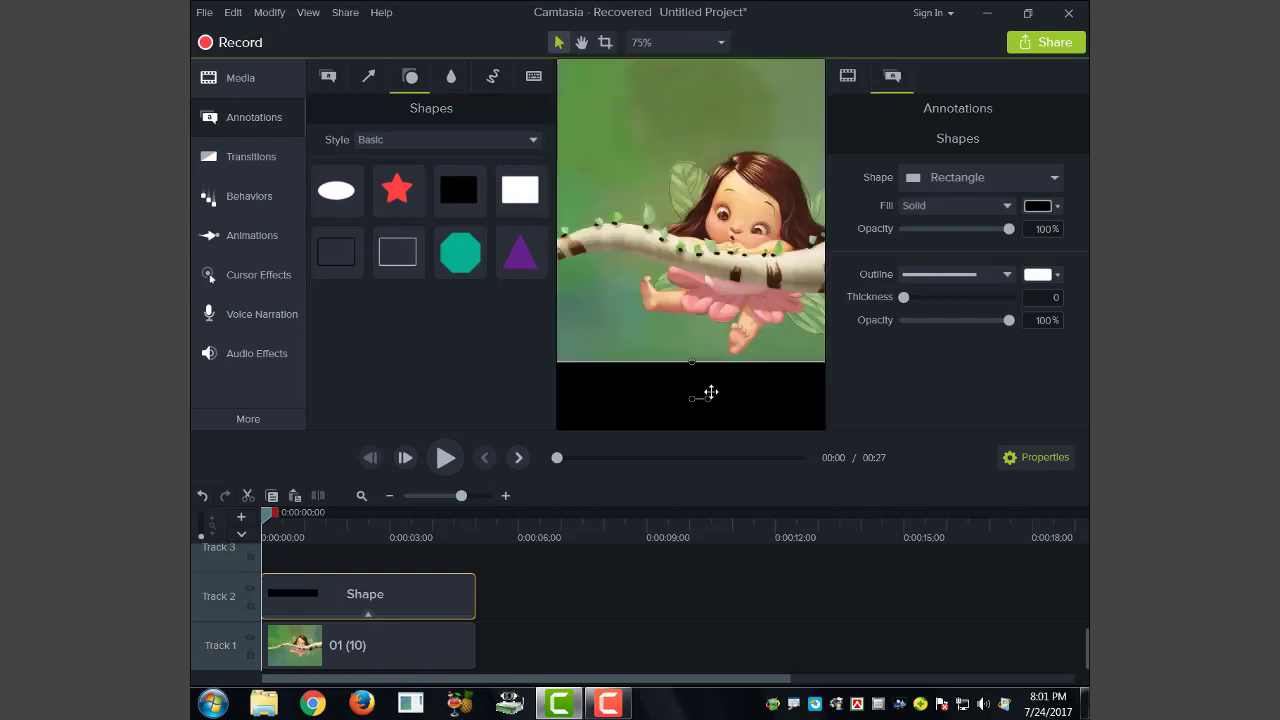
click(721, 44)
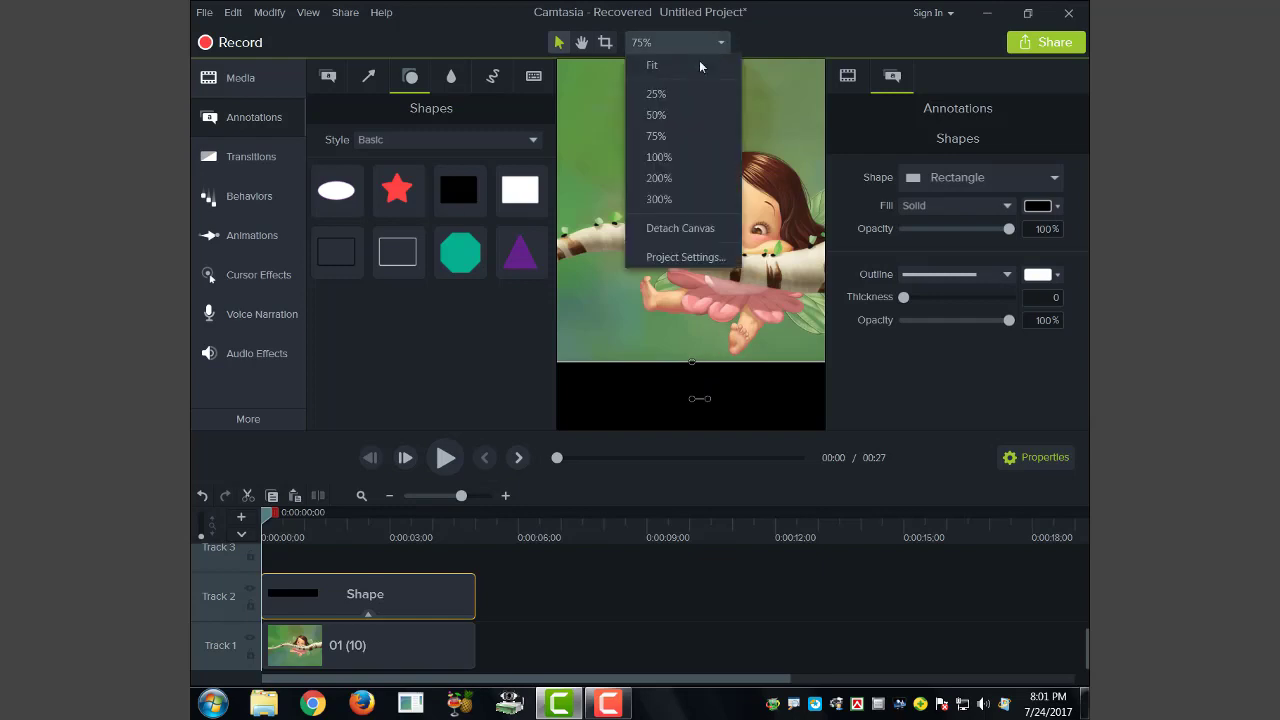
click(681, 68)
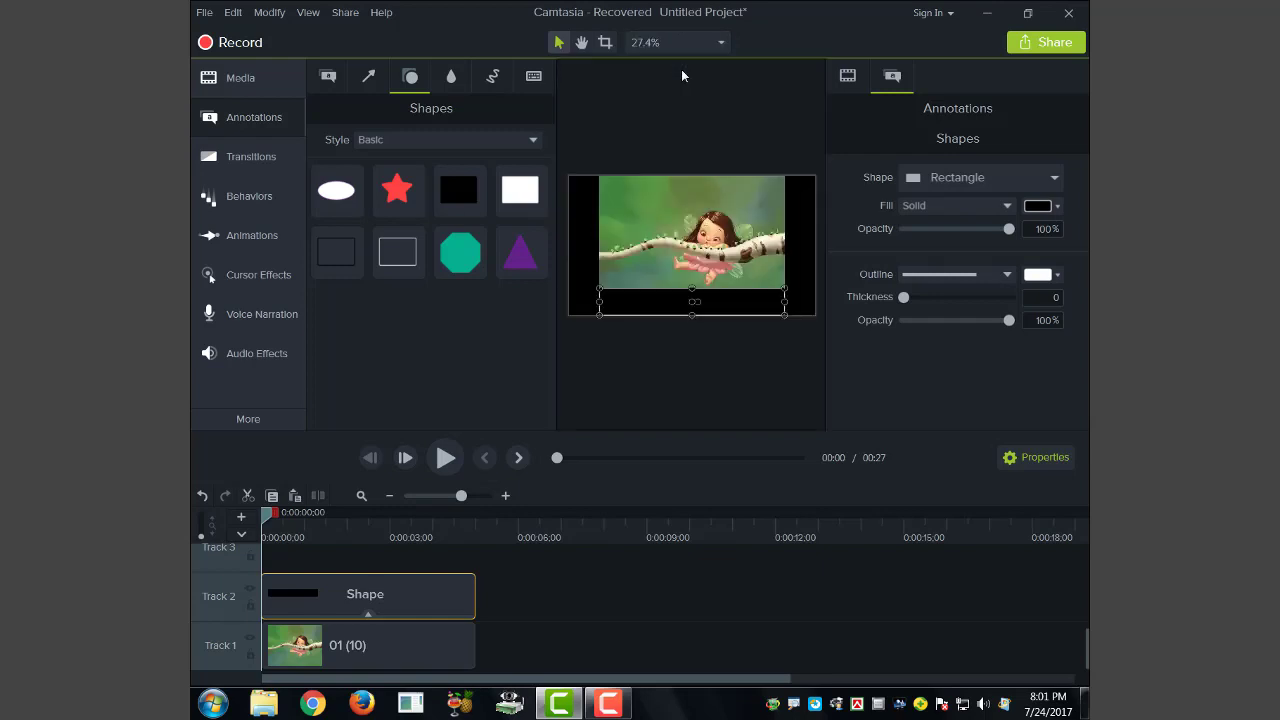
Raise the black bar slightly above the image's bottom edge and set its fill opacity to 25%
click(790, 279)
click(742, 300)
mouse_move(681, 305)
mouse_down()
mouse_move(677, 260)
mouse_move(680, 290)
mouse_up()
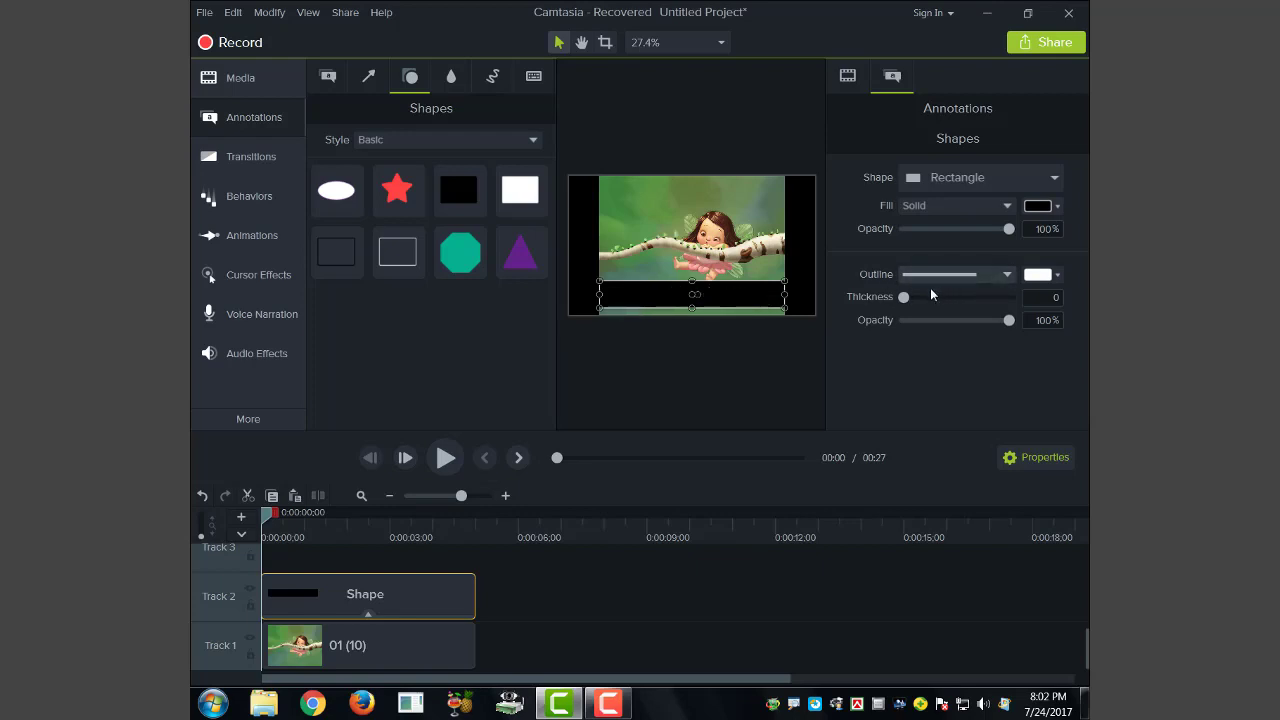
drag(1006, 229, 927, 234)
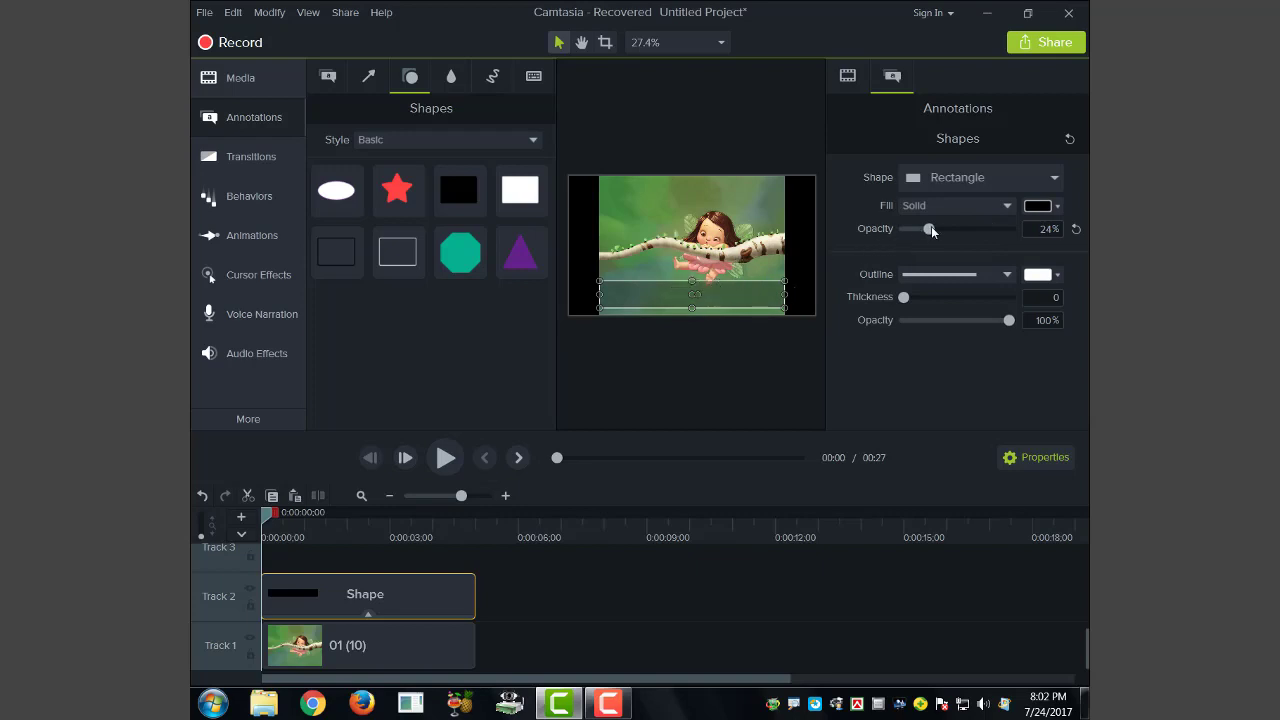
drag(931, 231, 932, 231)
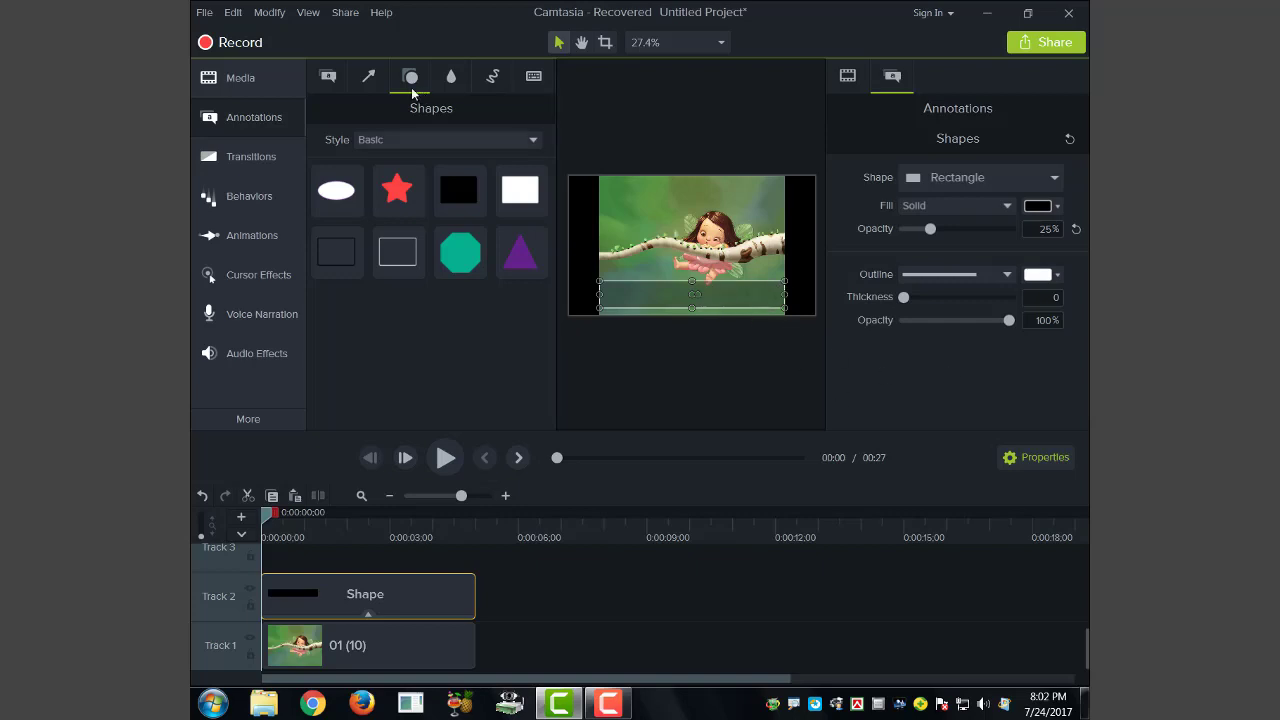
Add a plain text callout without a background that reads "Edited by" followed by the editor's full name
click(328, 78)
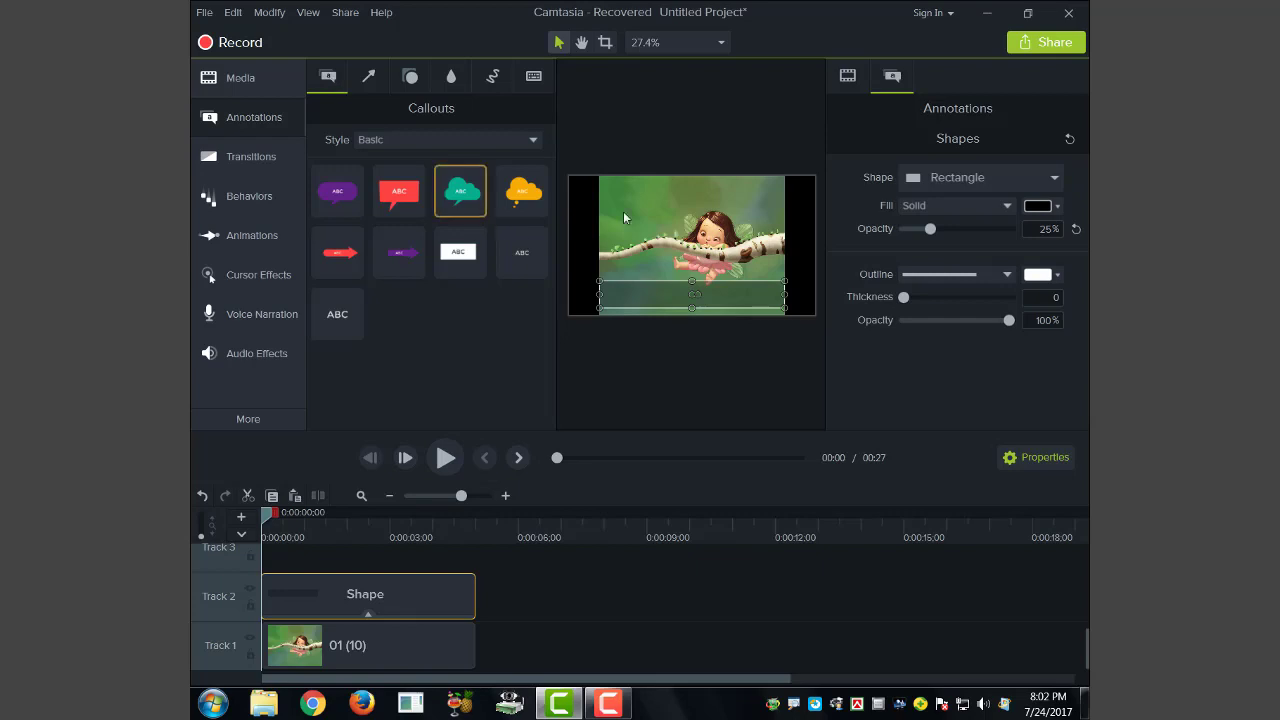
double_click(340, 314)
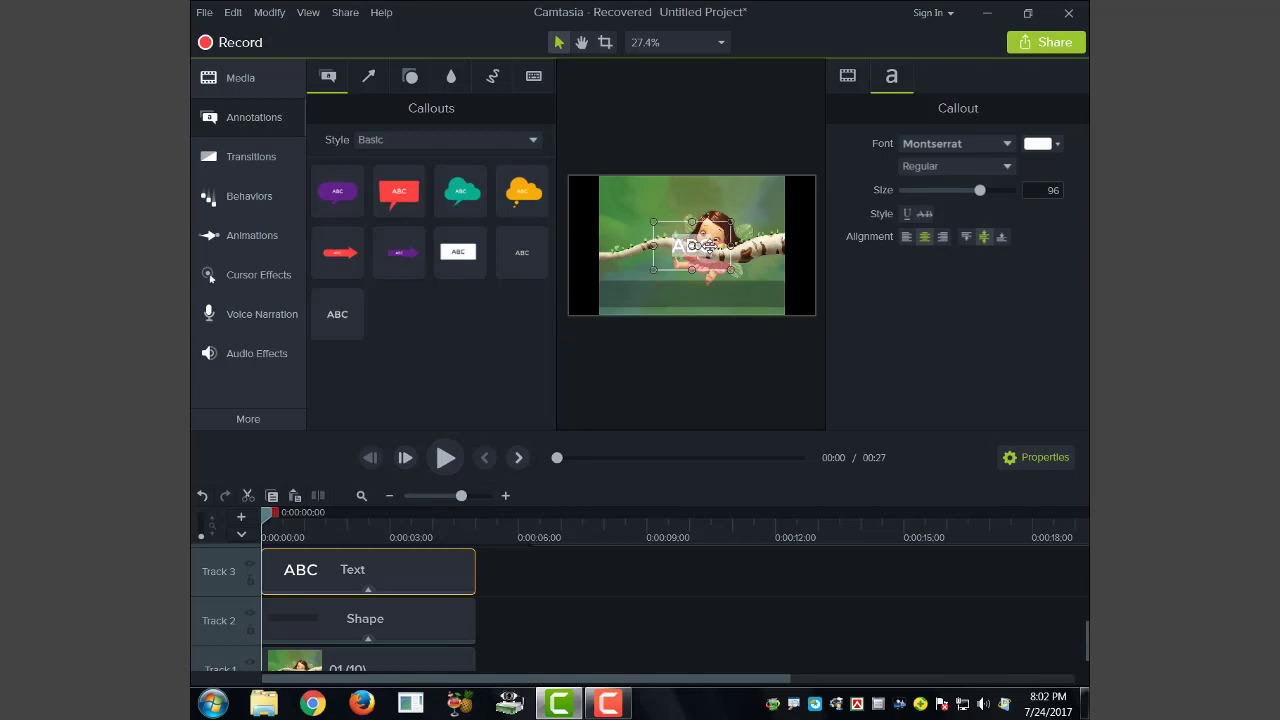
key(BackSpace)
text(Edited)
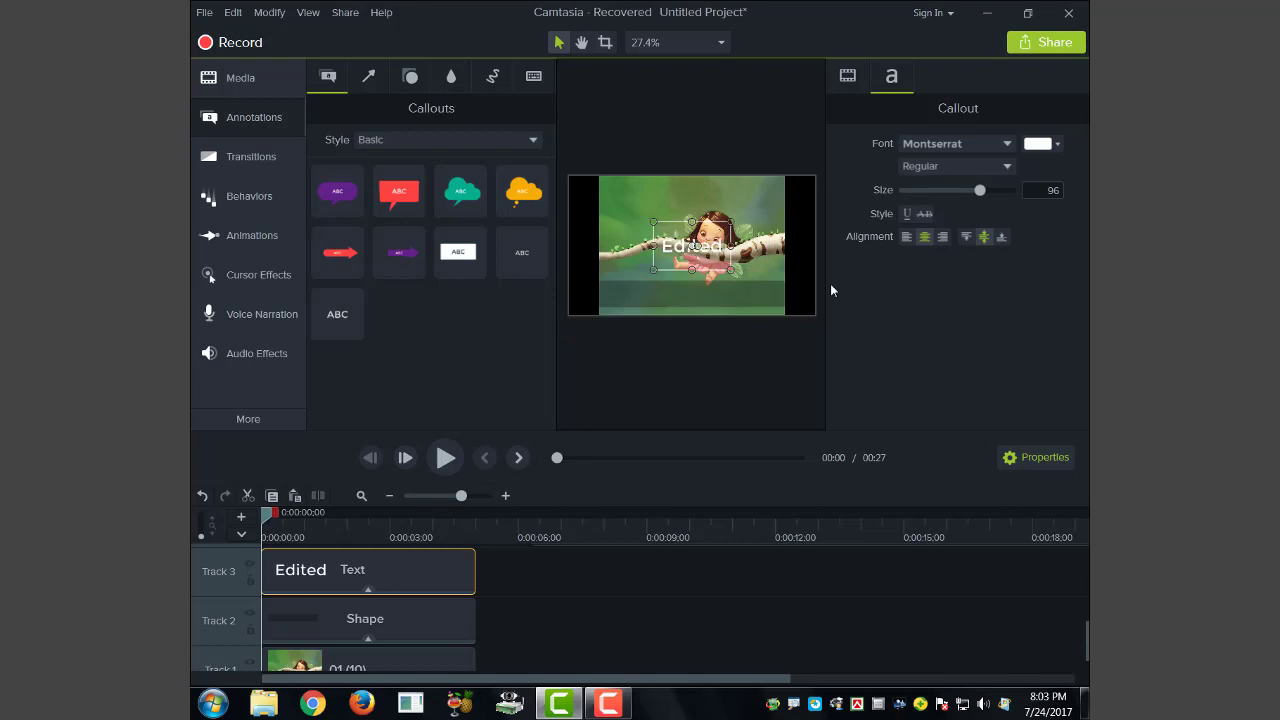
text( by)
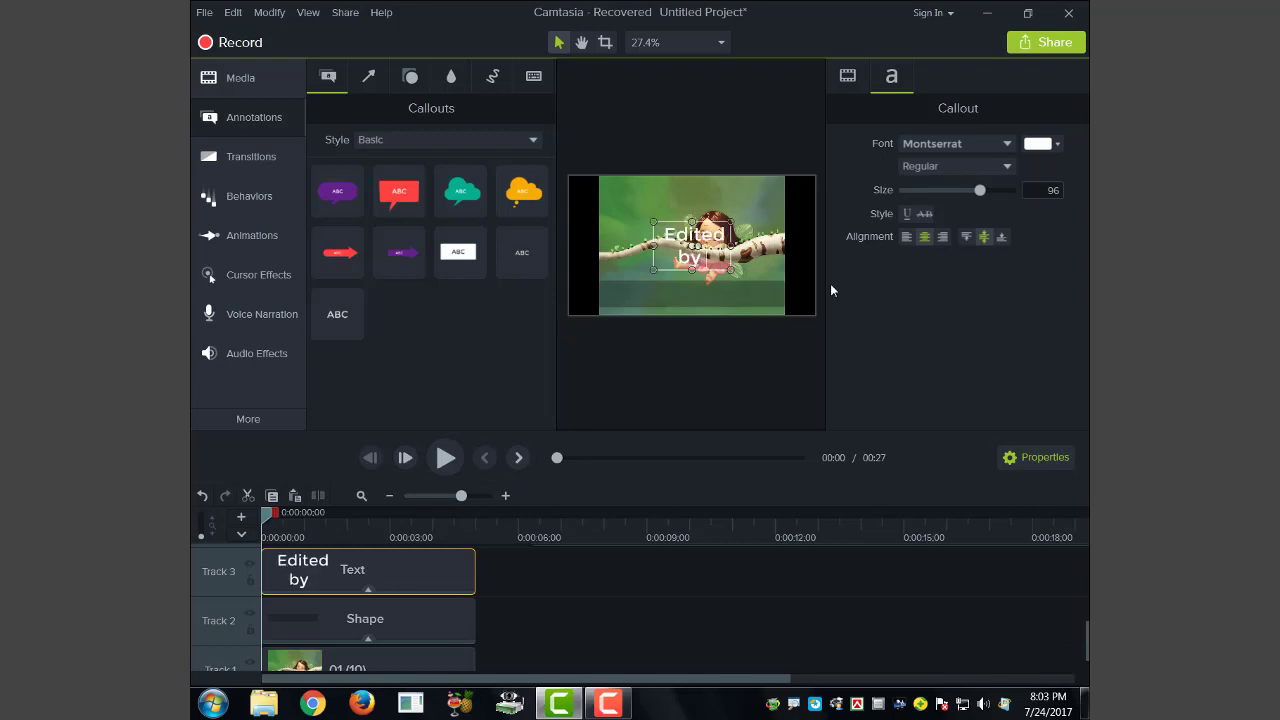
text( adnan)
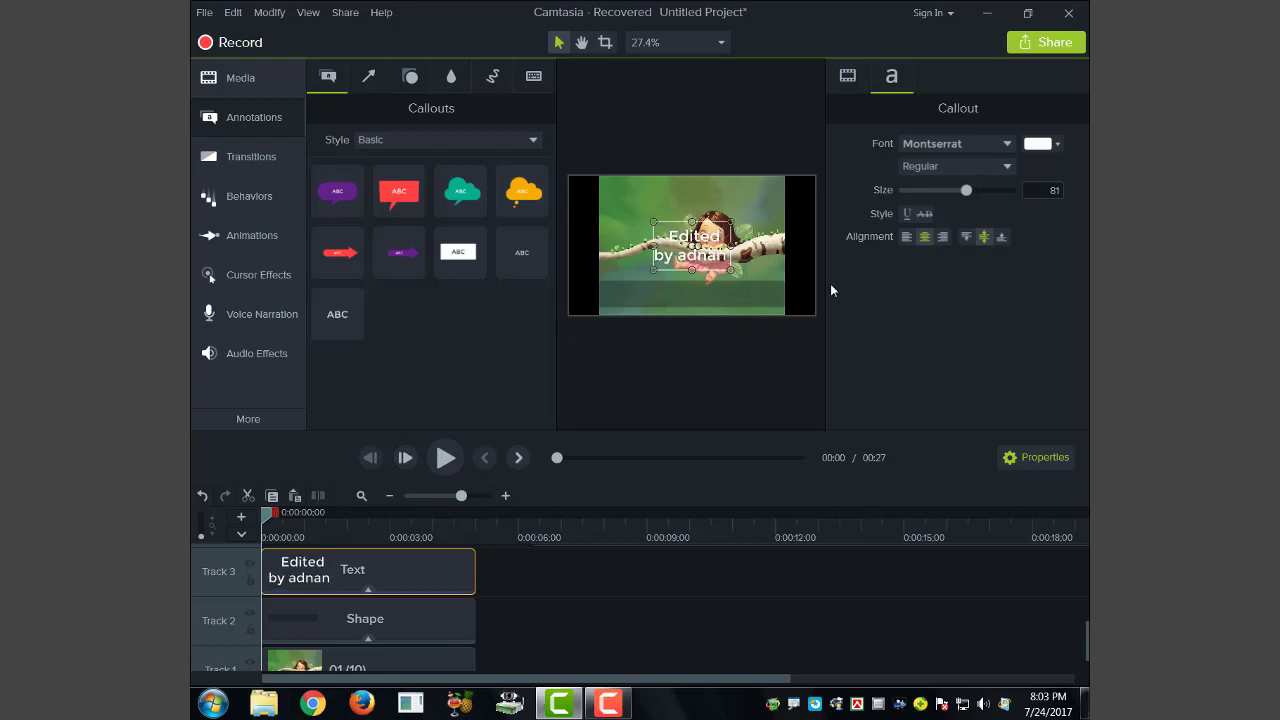
text( kadir)
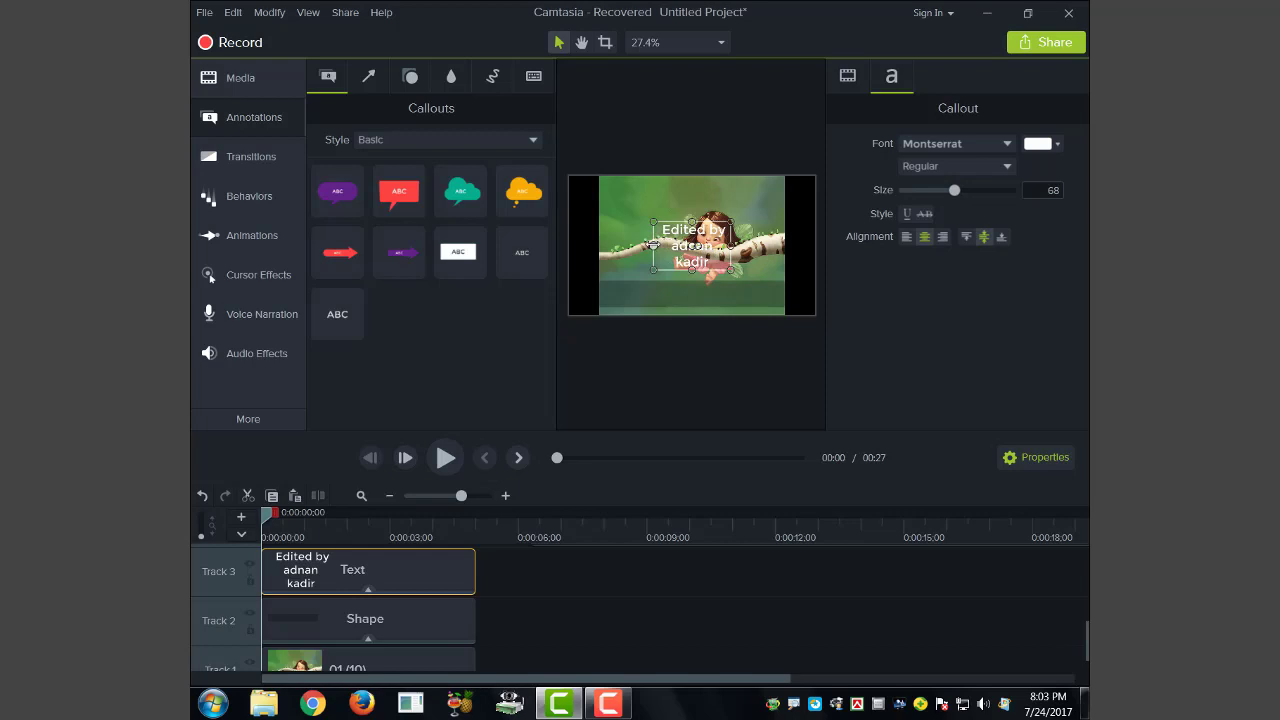
Widen the callout's text box on both sides and set the font size to 69 so the text fits on one line
drag(653, 245, 611, 252)
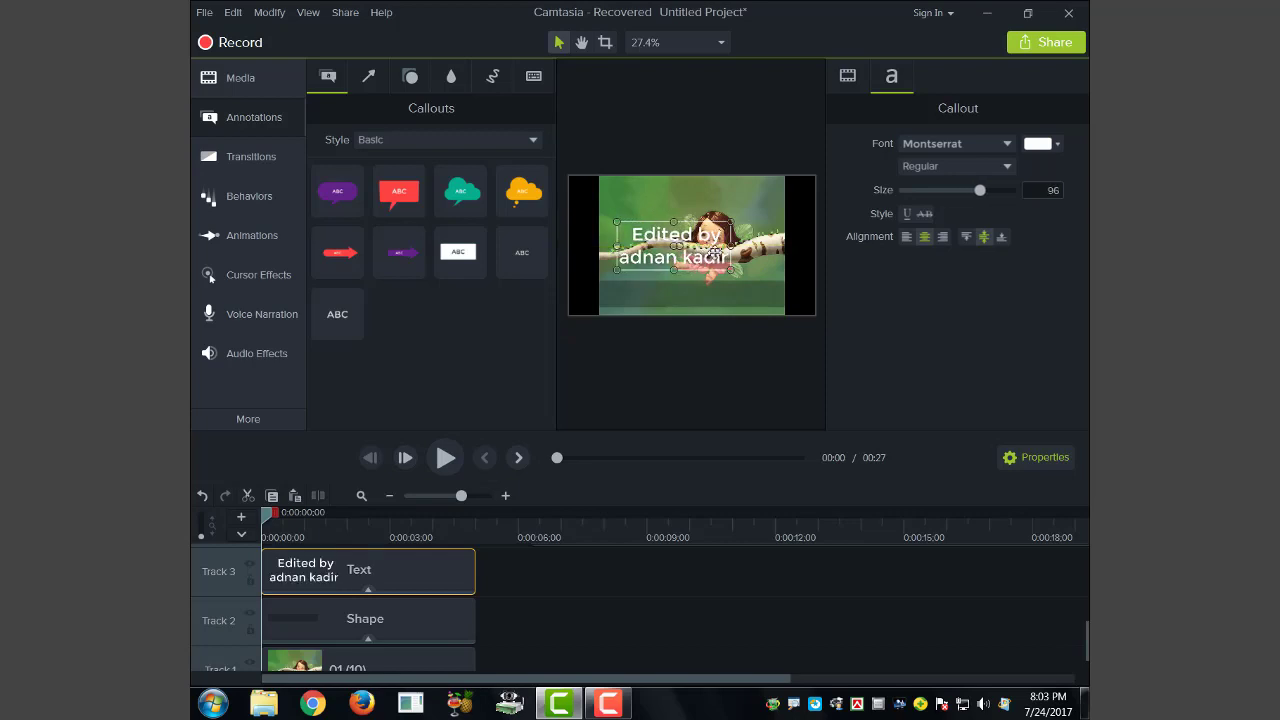
drag(737, 248, 767, 248)
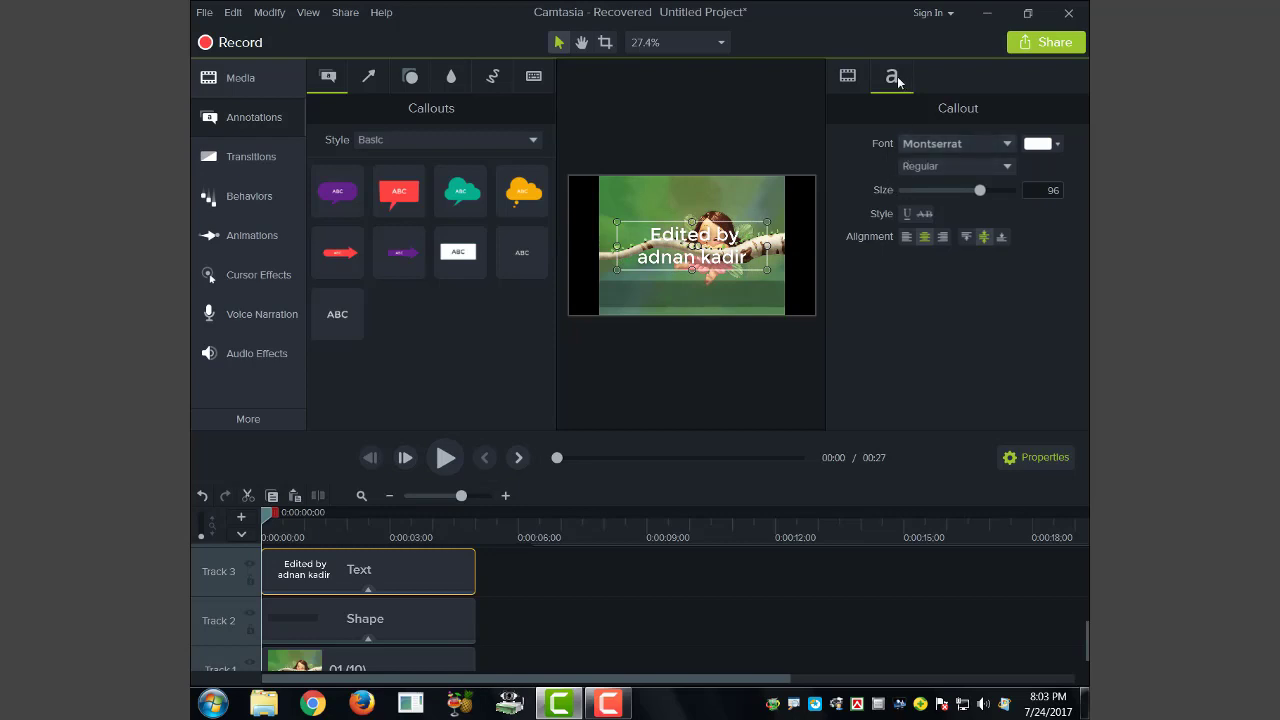
mouse_move(975, 189)
mouse_down()
mouse_move(945, 196)
mouse_move(955, 192)
mouse_up()
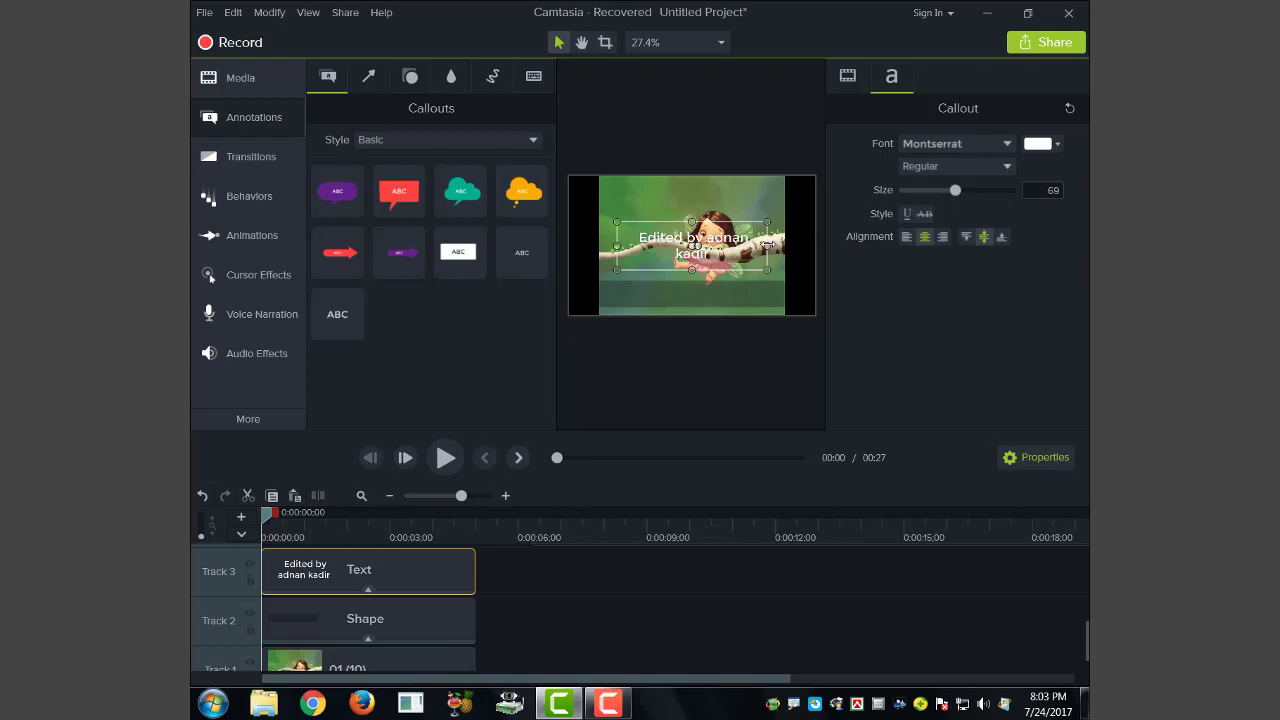
drag(767, 245, 776, 245)
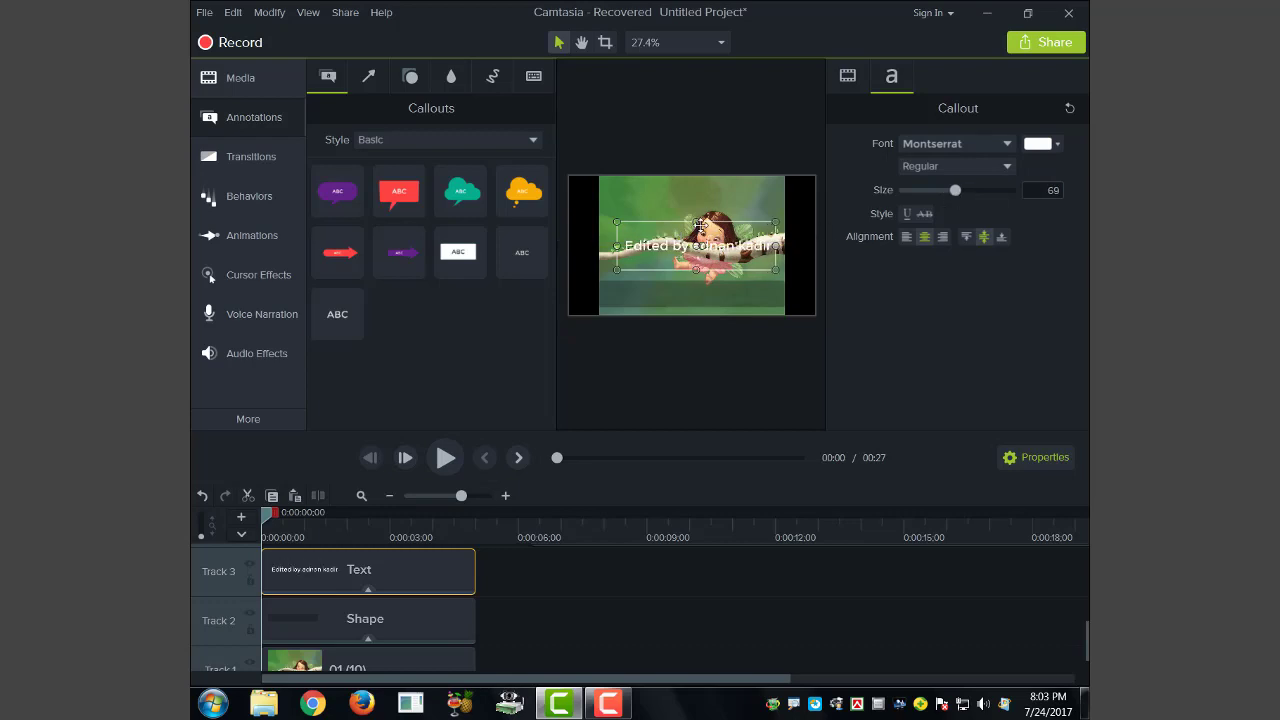
Move the text callout down onto the dark bar and recolor its text, first blue and finally red
drag(697, 221, 678, 292)
click(798, 281)
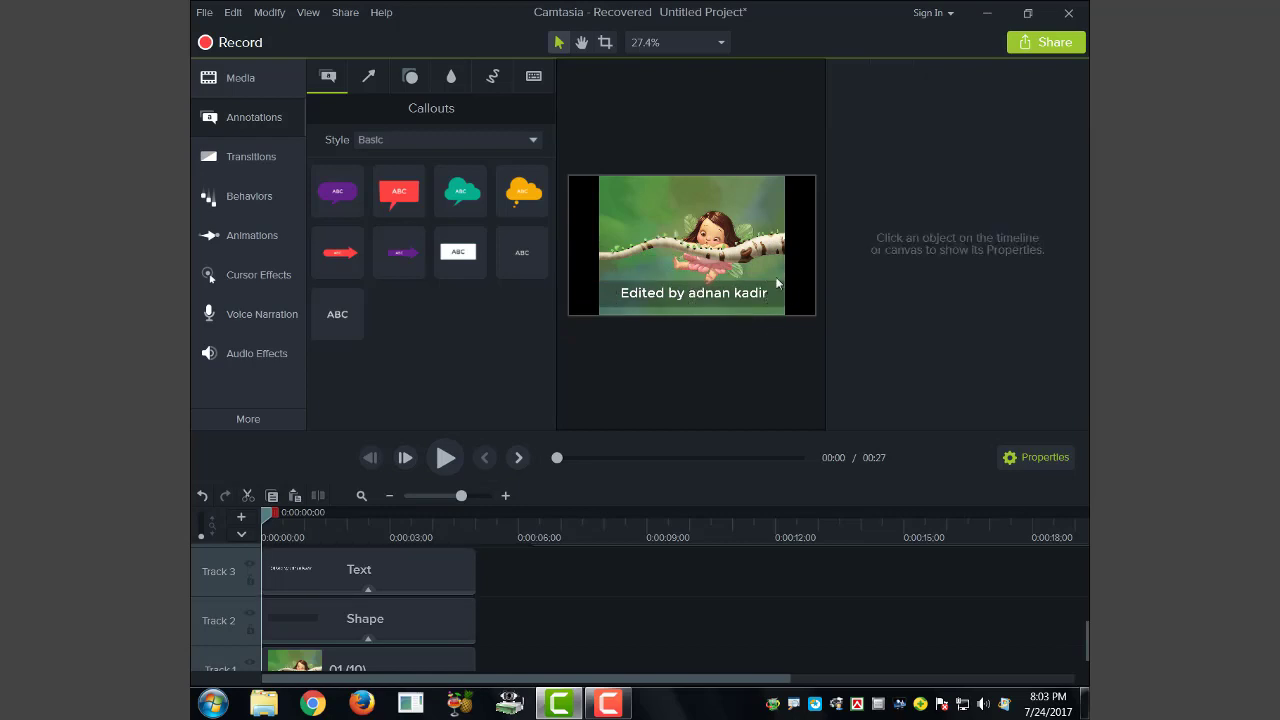
click(720, 291)
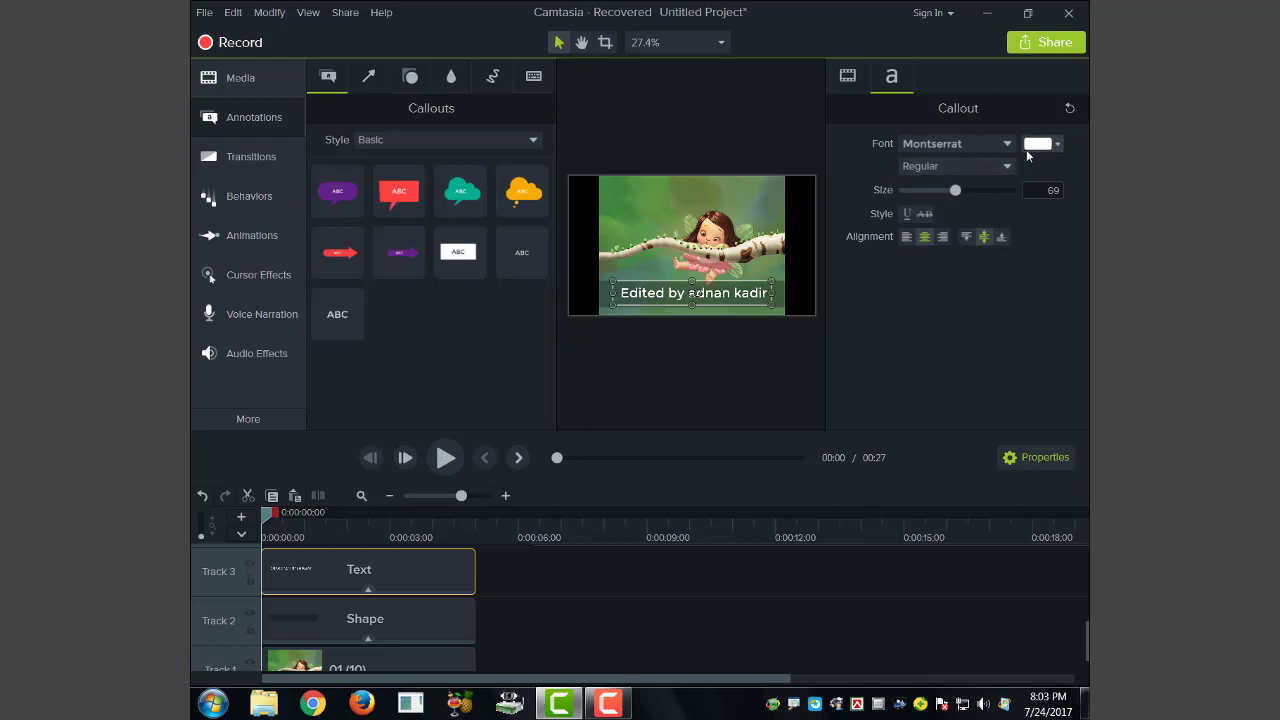
click(1057, 146)
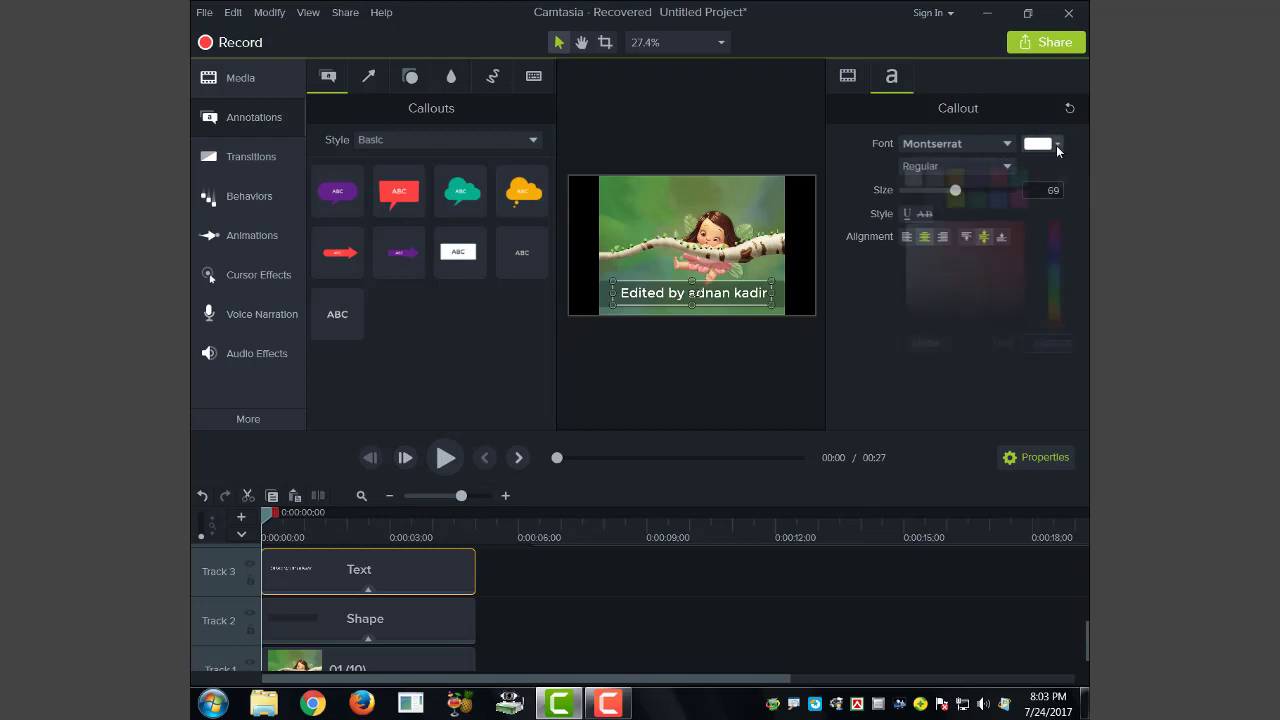
click(1000, 201)
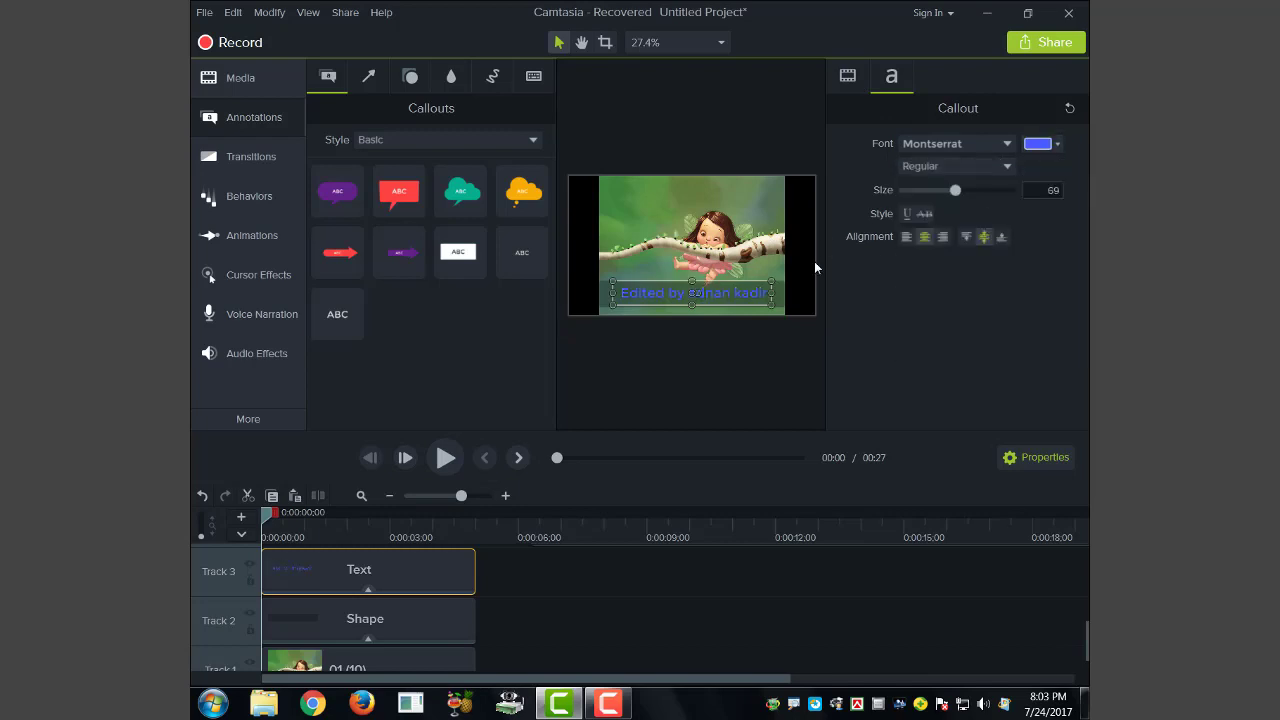
click(1058, 146)
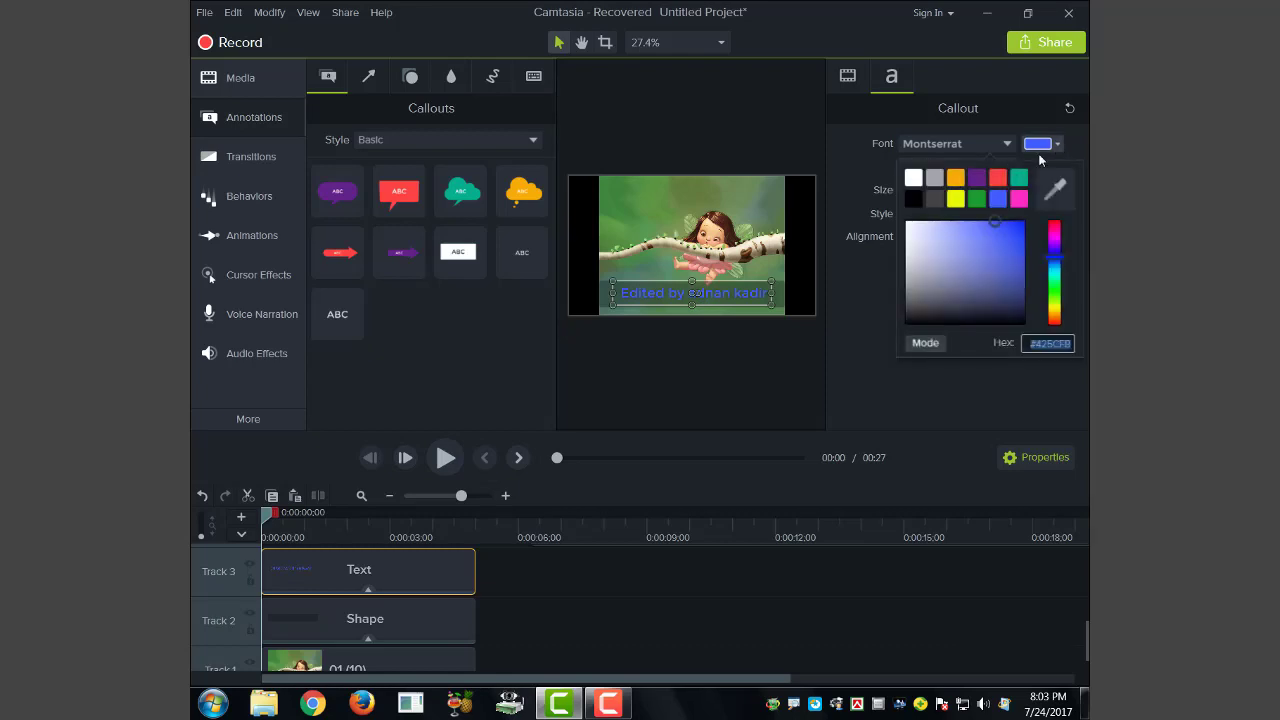
click(997, 182)
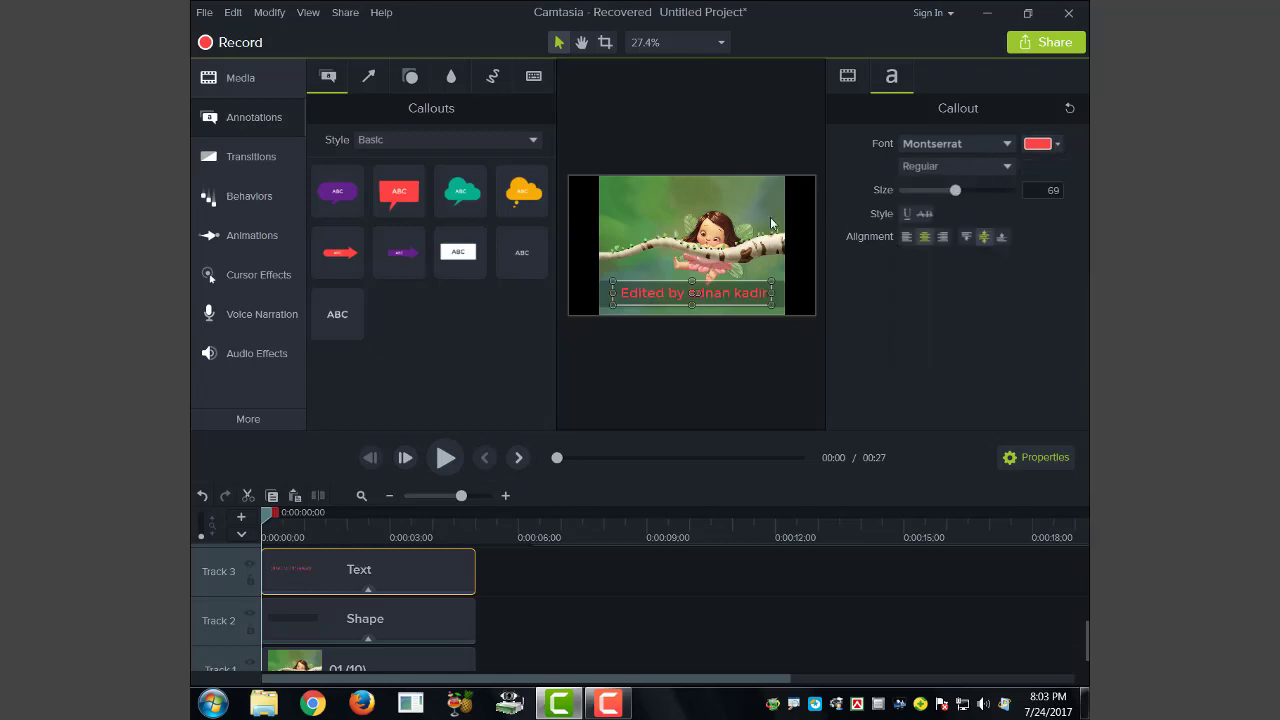
click(771, 224)
click(720, 293)
Close the Windows color scheme prompt without choosing any of its options
scroll(401, 617, down, 1)
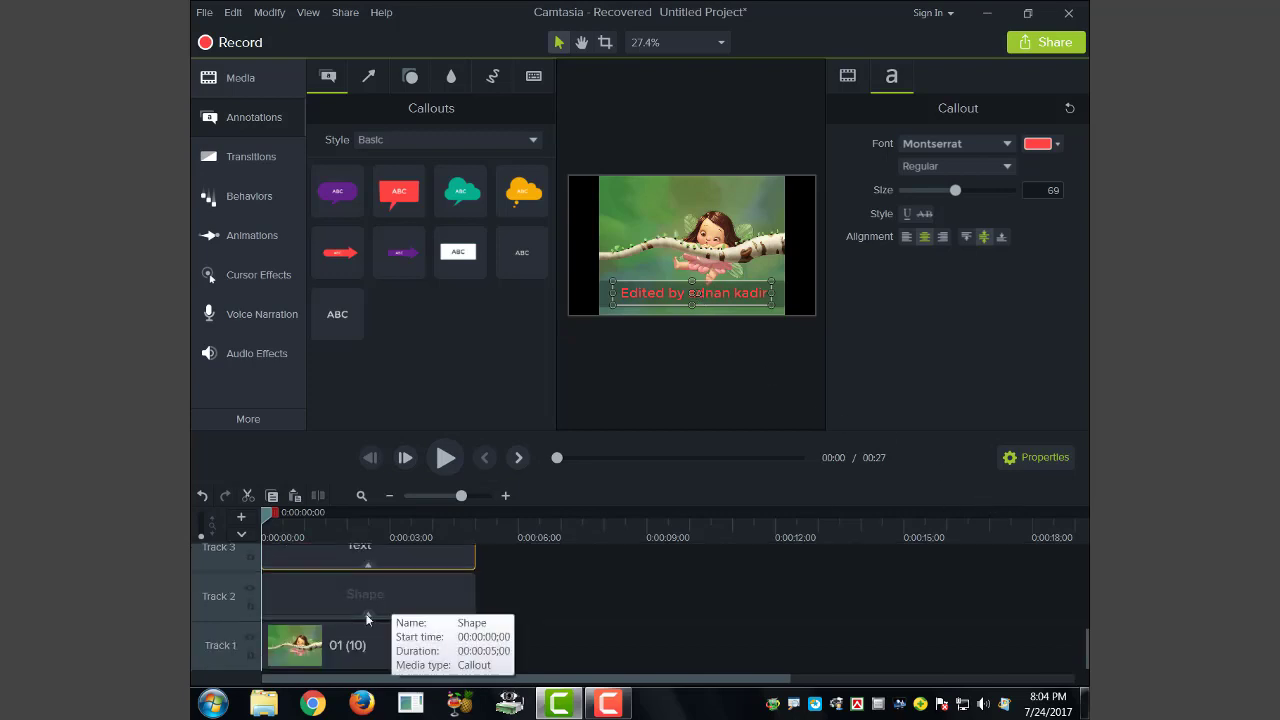
scroll(393, 628, up, 3)
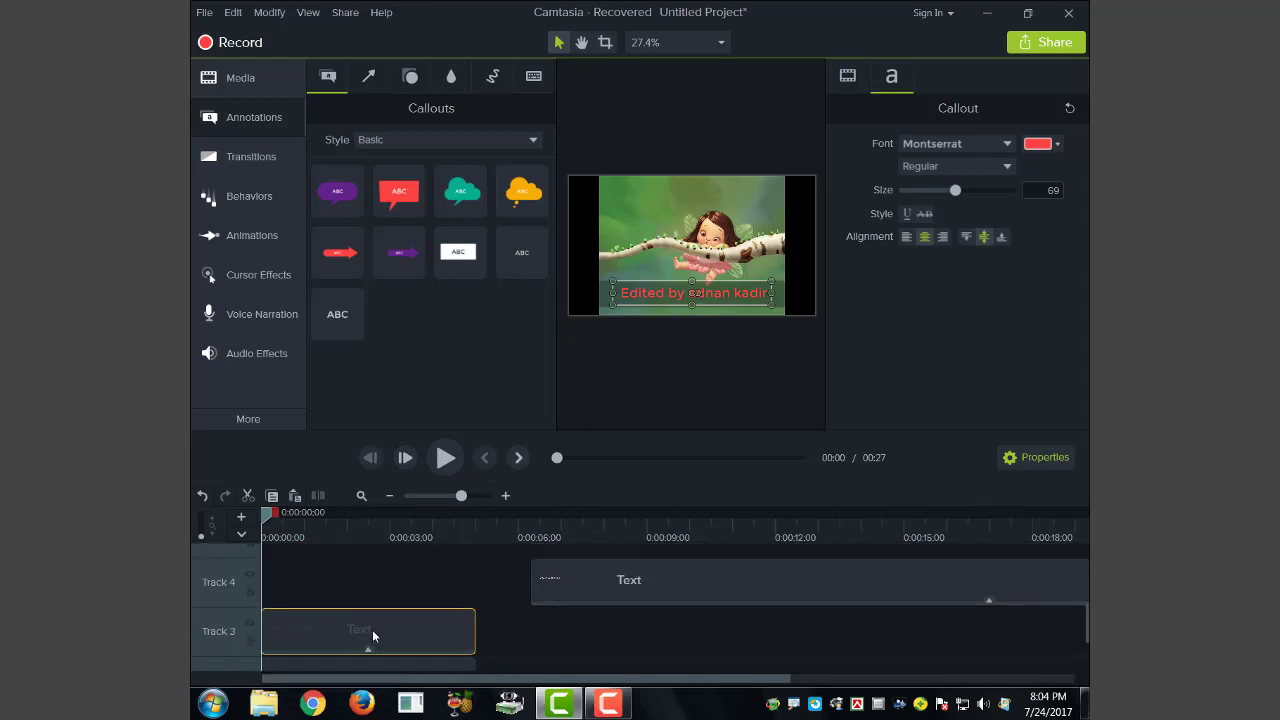
scroll(385, 633, down, 2)
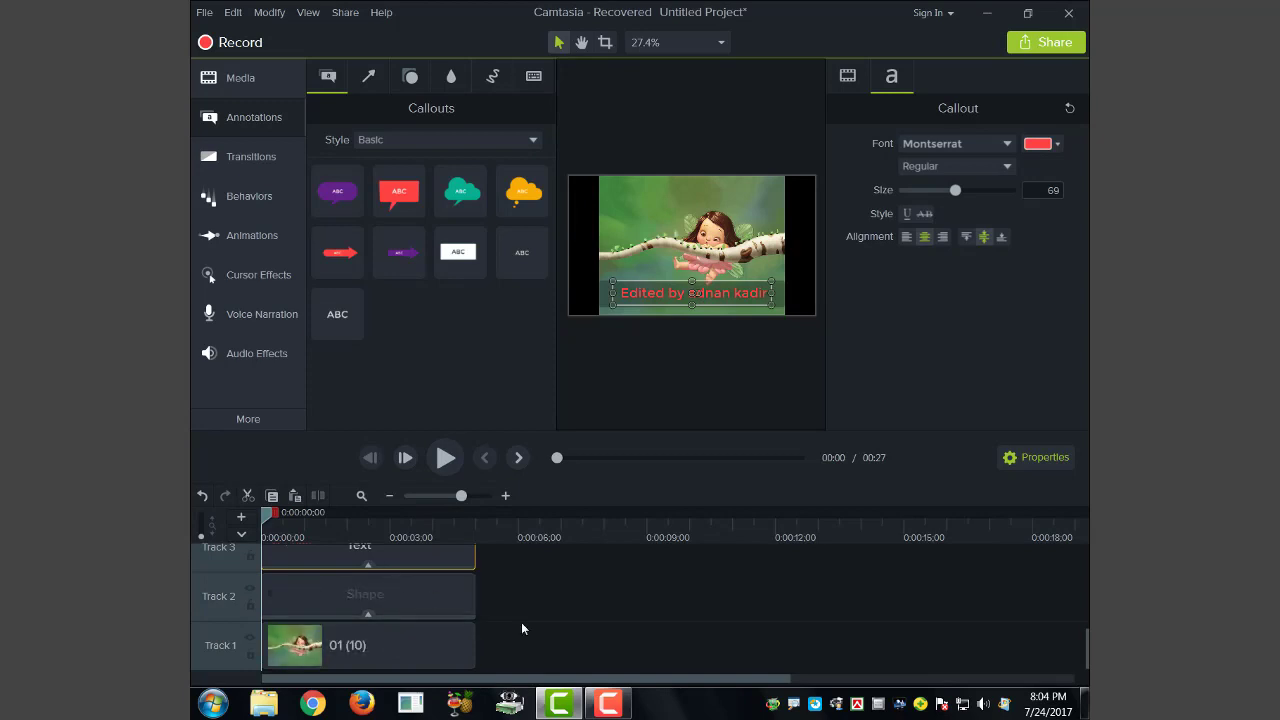
scroll(538, 611, up, 3)
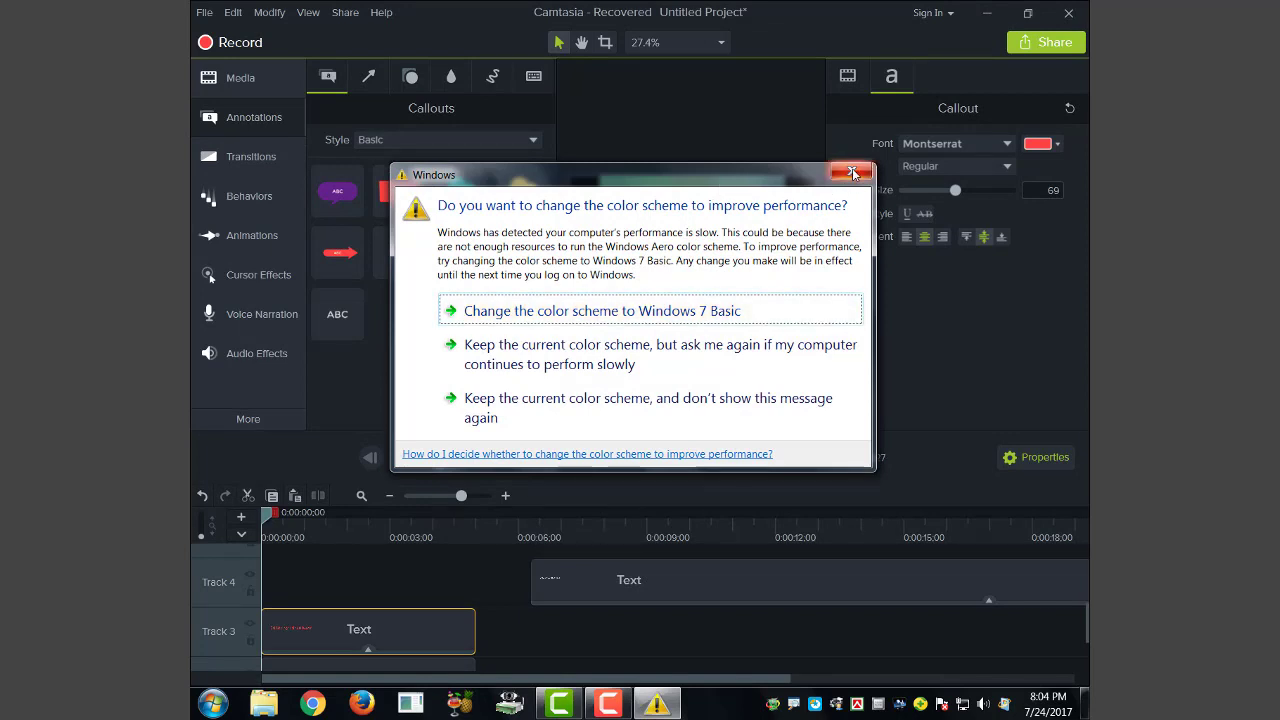
click(853, 173)
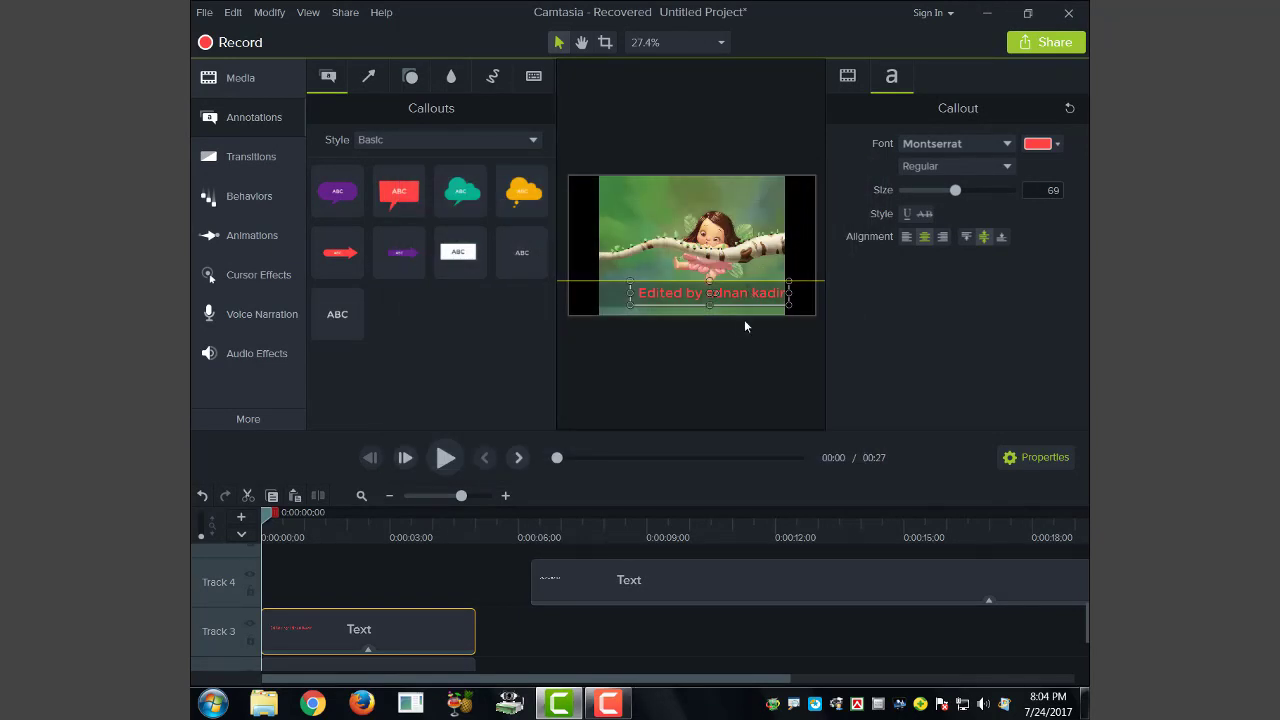
Move the red text callout horizontally to the right until its text is completely outside the canvas's right edge
key(Right)
key(Right)
key(Right)
key(Right)
key(Right)
key(Right)
key(Right)
key(Right)
key(Right)
key(Right)
key(Right)
key(Right)
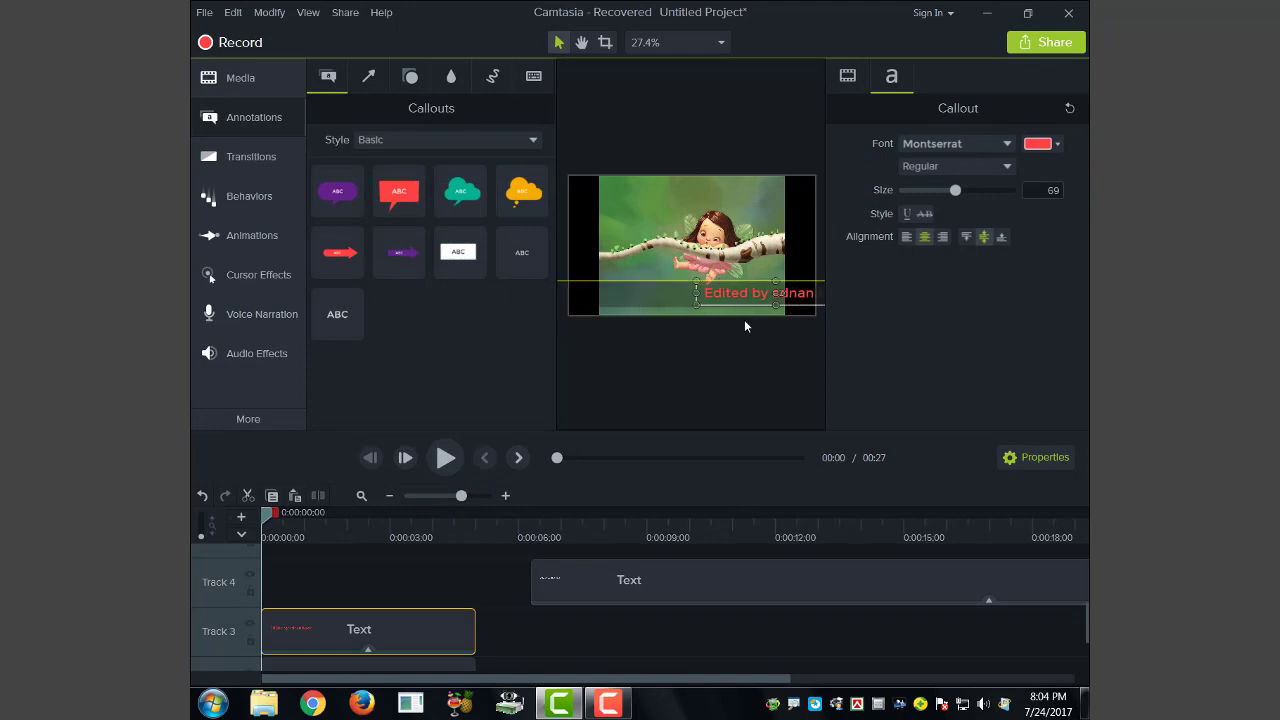
key(Right)
key(Right)
key(Right)
key(Right)
key(Right)
key(Right)
key(Right)
key(Right)
key(Right)
key(Right)
key(Right)
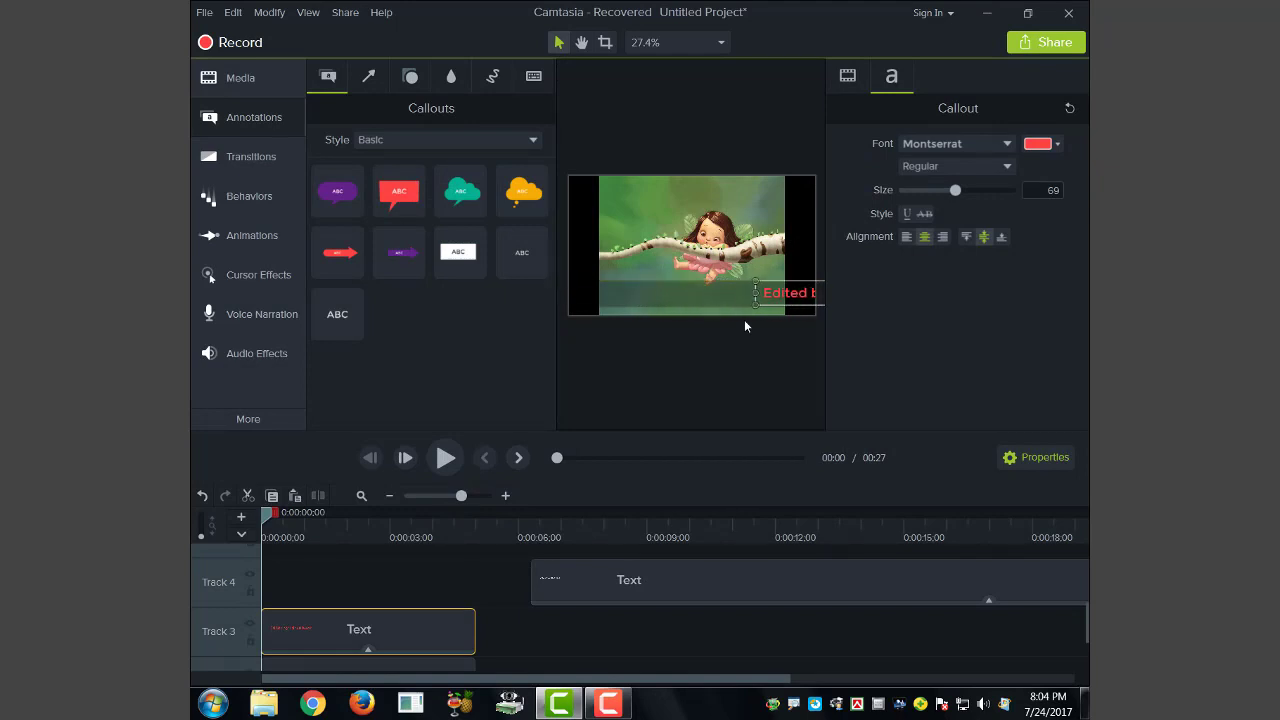
key(Right)
key(Right)
key(Right)
key(Right)
key(Right)
key(Right)
key(Right)
key(Right)
key(Right)
key(Right)
Add a Custom animation near the start of the Track 3 text clip, ending at 0:00:01;09
click(258, 236)
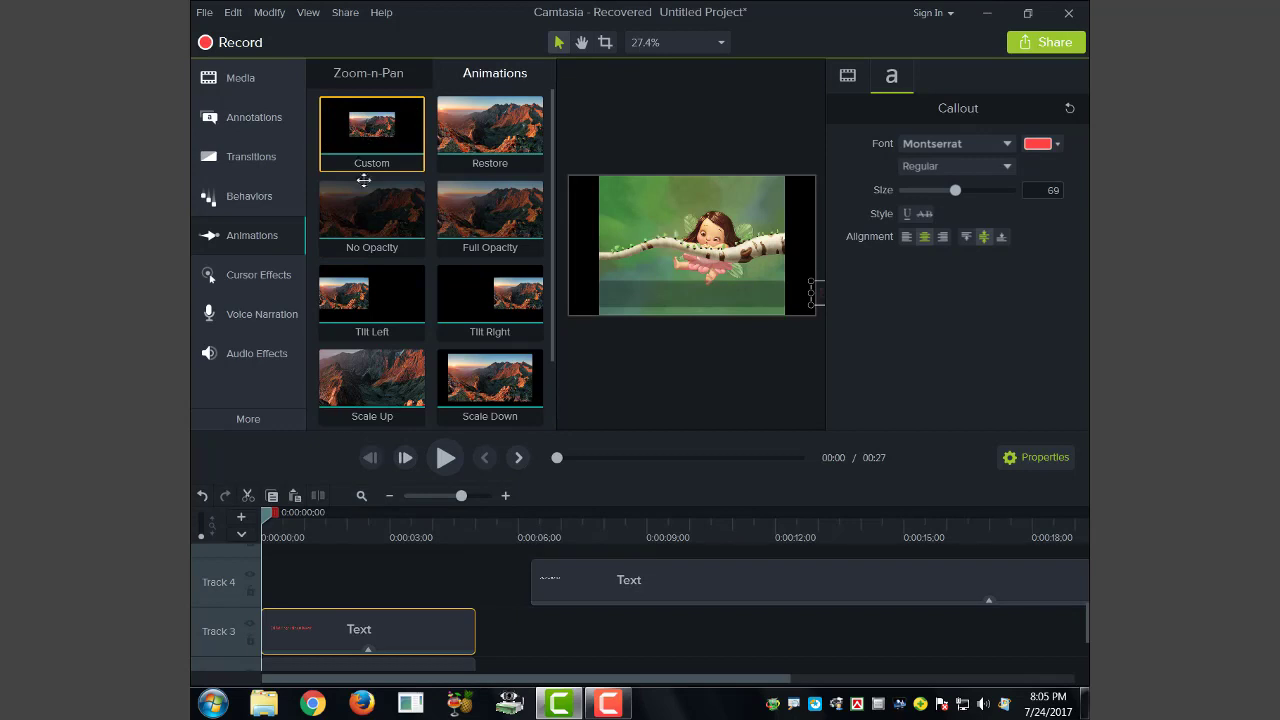
drag(375, 112, 322, 650)
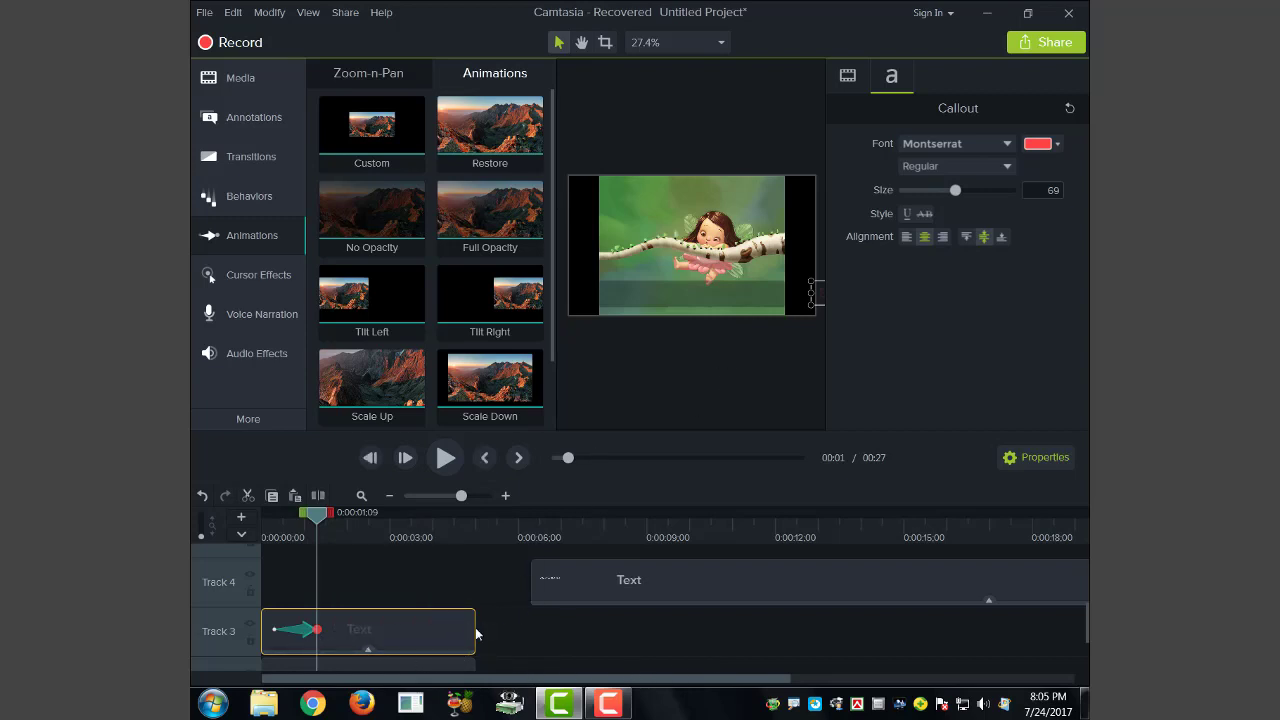
Shorten the Track 3 text clip to about 2.3 seconds, and then set its duration to 10.3 seconds
drag(475, 629, 359, 629)
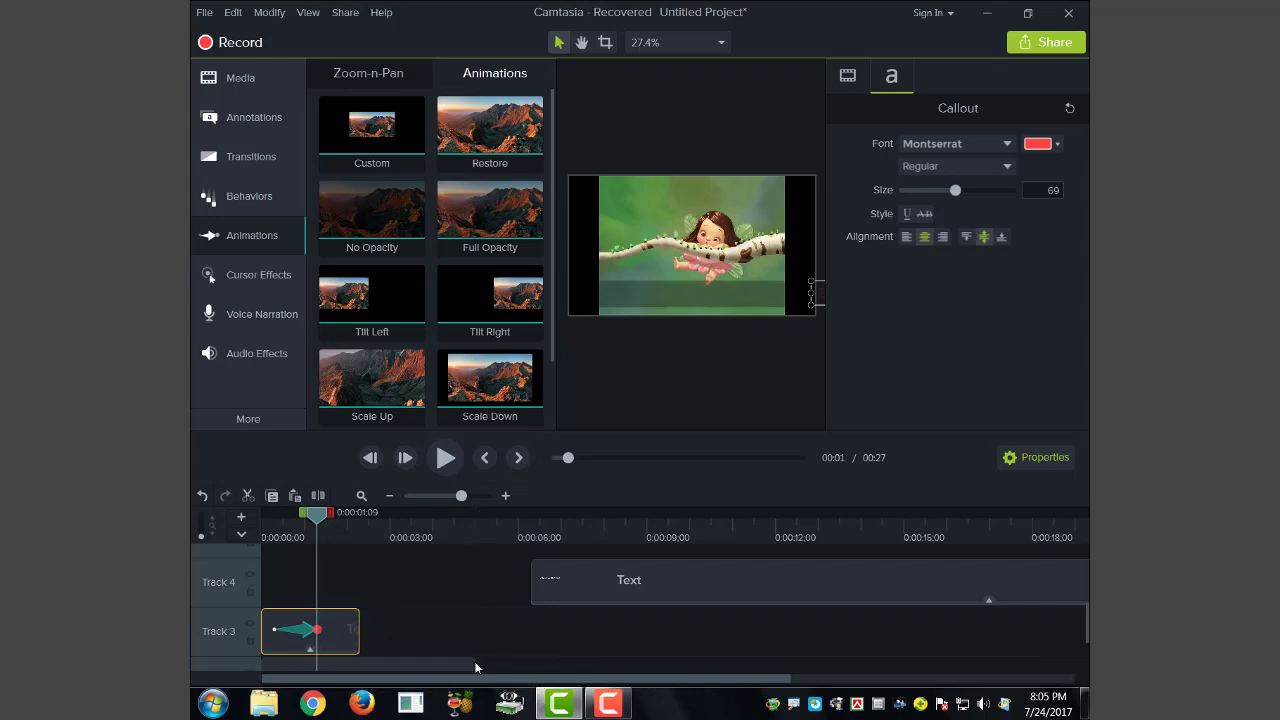
right_click(335, 630)
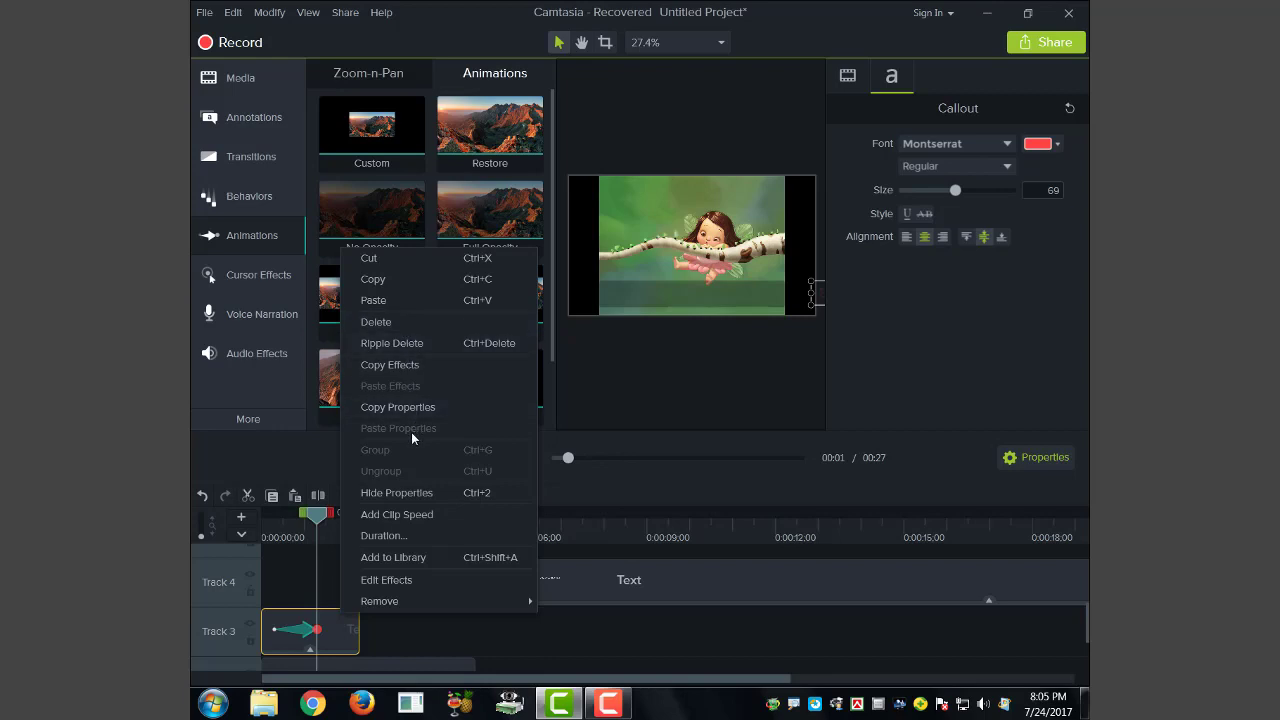
click(396, 535)
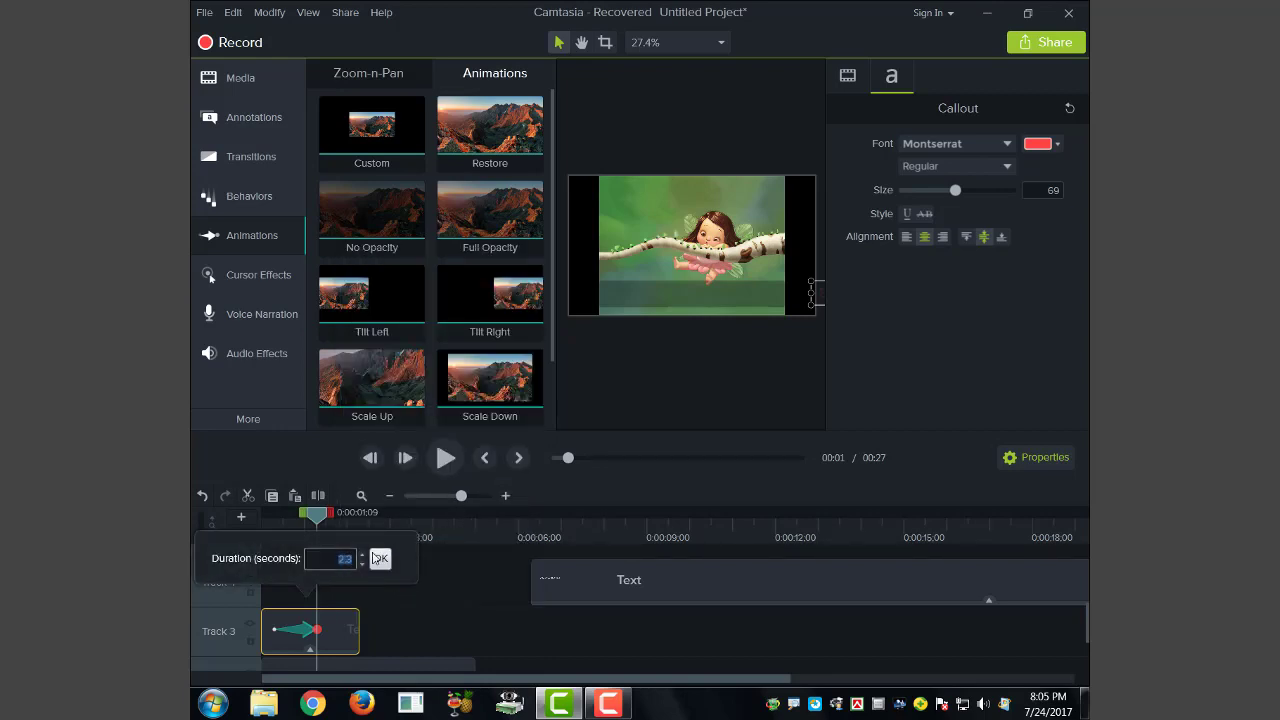
text(3.3)
click(364, 556)
click(380, 558)
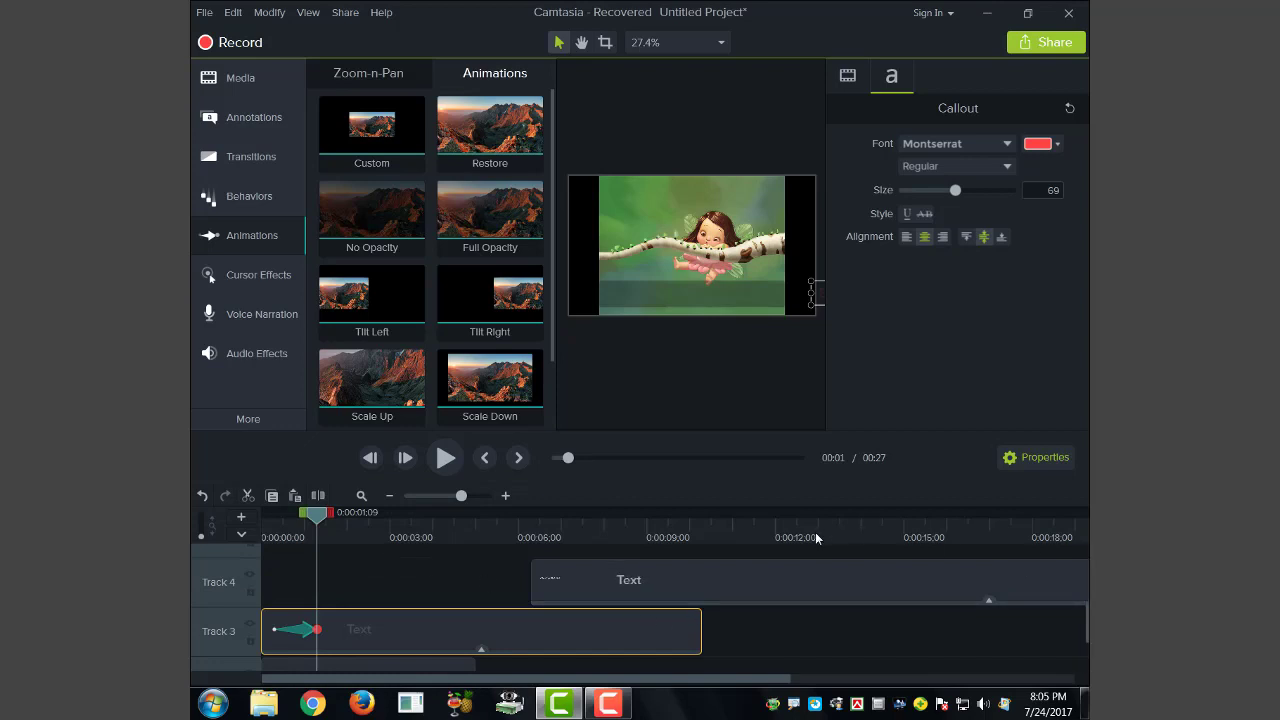
Reduce the Track 3 text clip's duration to about 6.3 seconds
right_click(464, 628)
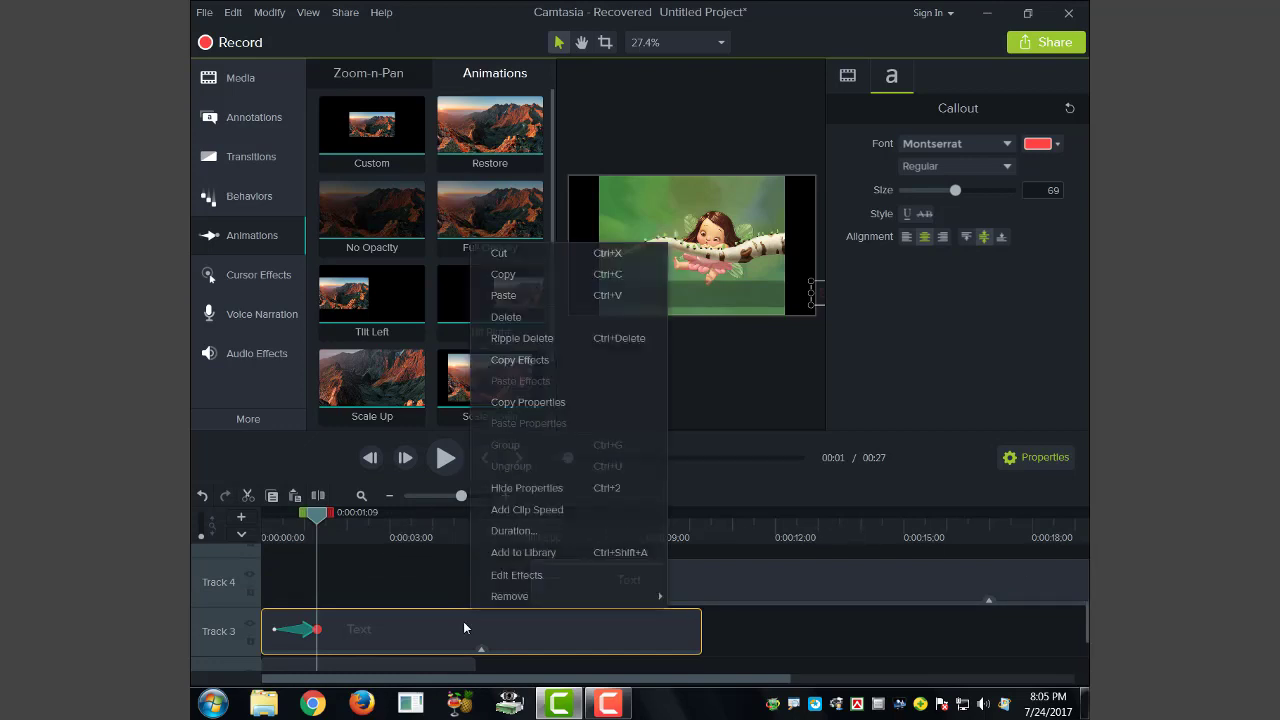
click(529, 531)
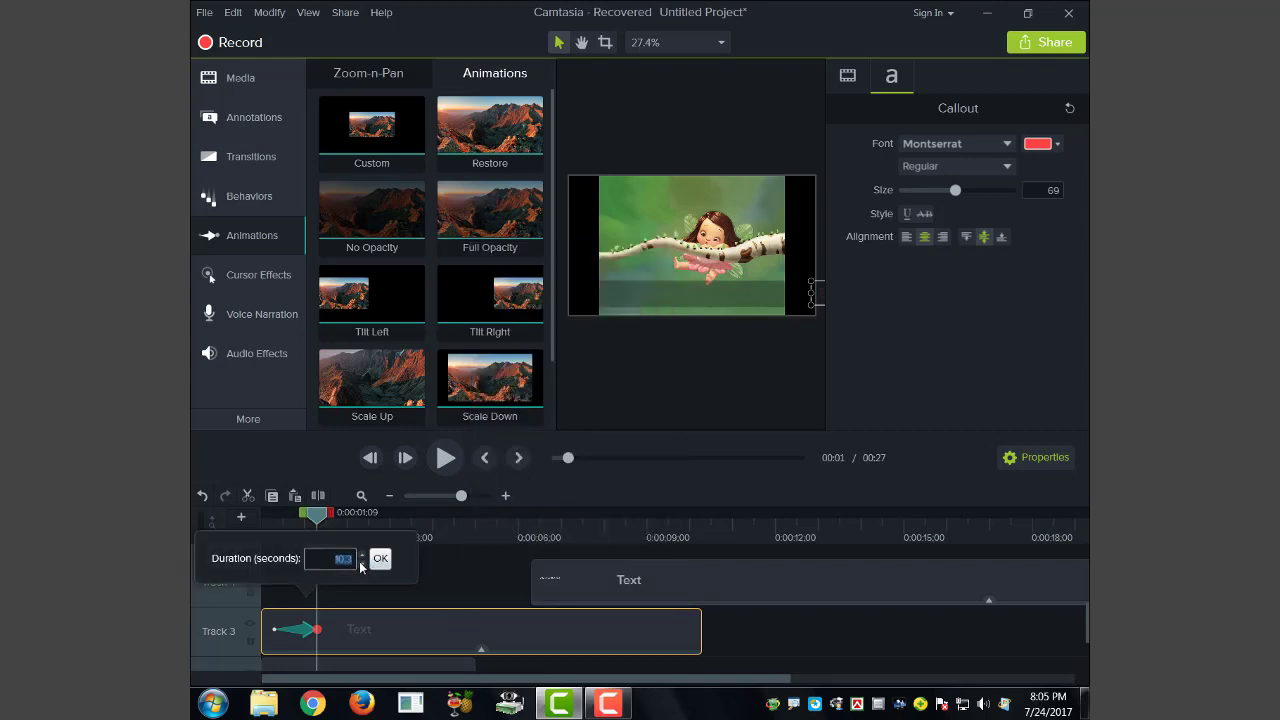
text(7.3)
click(378, 558)
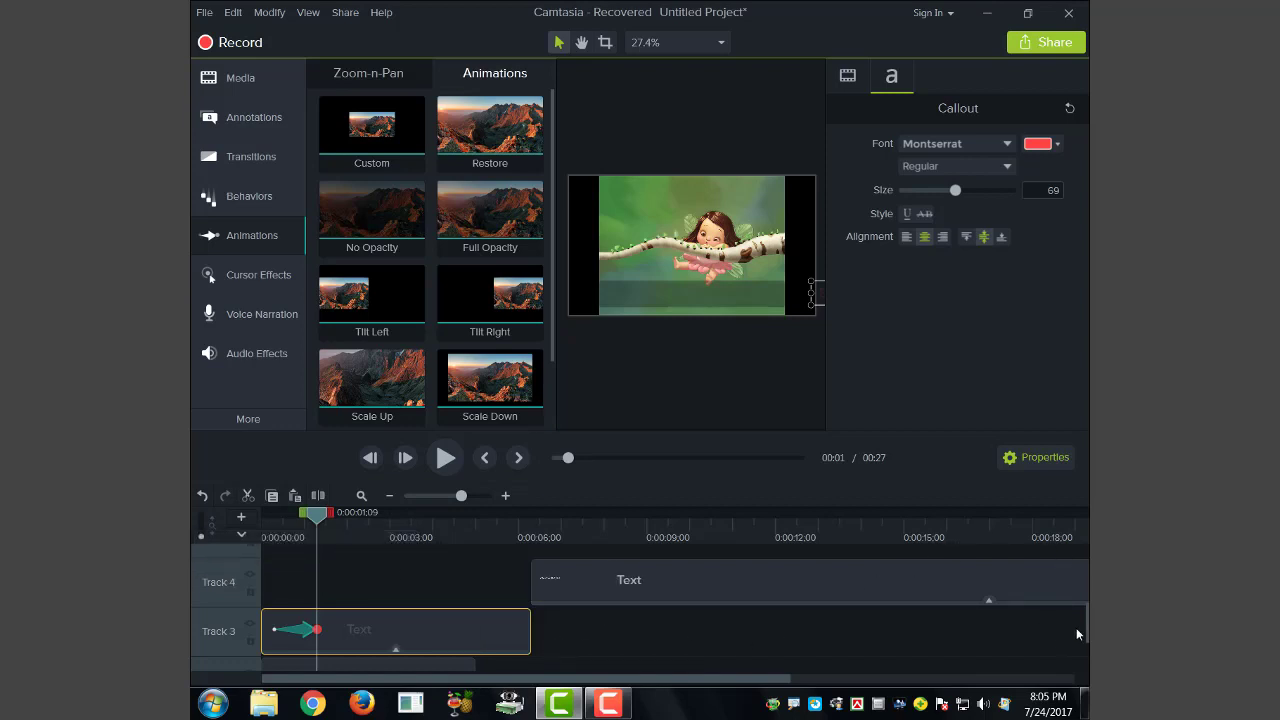
Trim the end of the Track 3 text clip to 5 seconds, matching the shape and image clips below
scroll(1084, 618, down, 1)
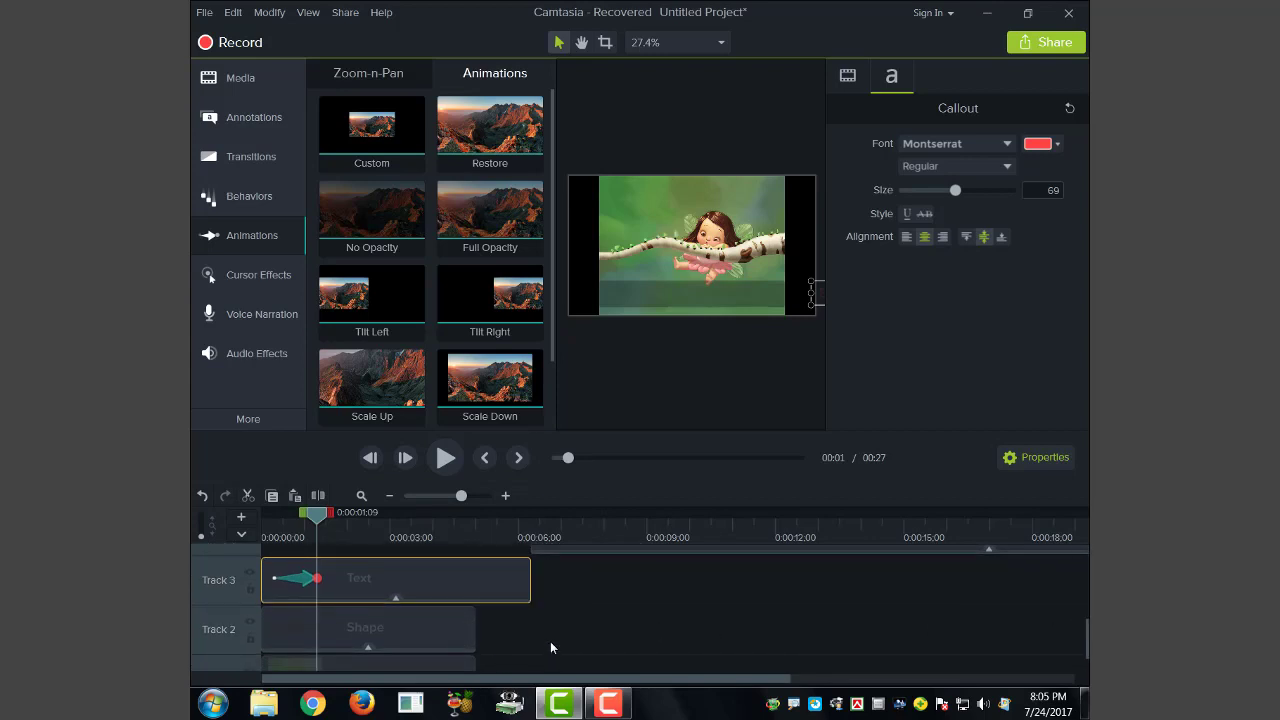
scroll(1085, 631, down, 1)
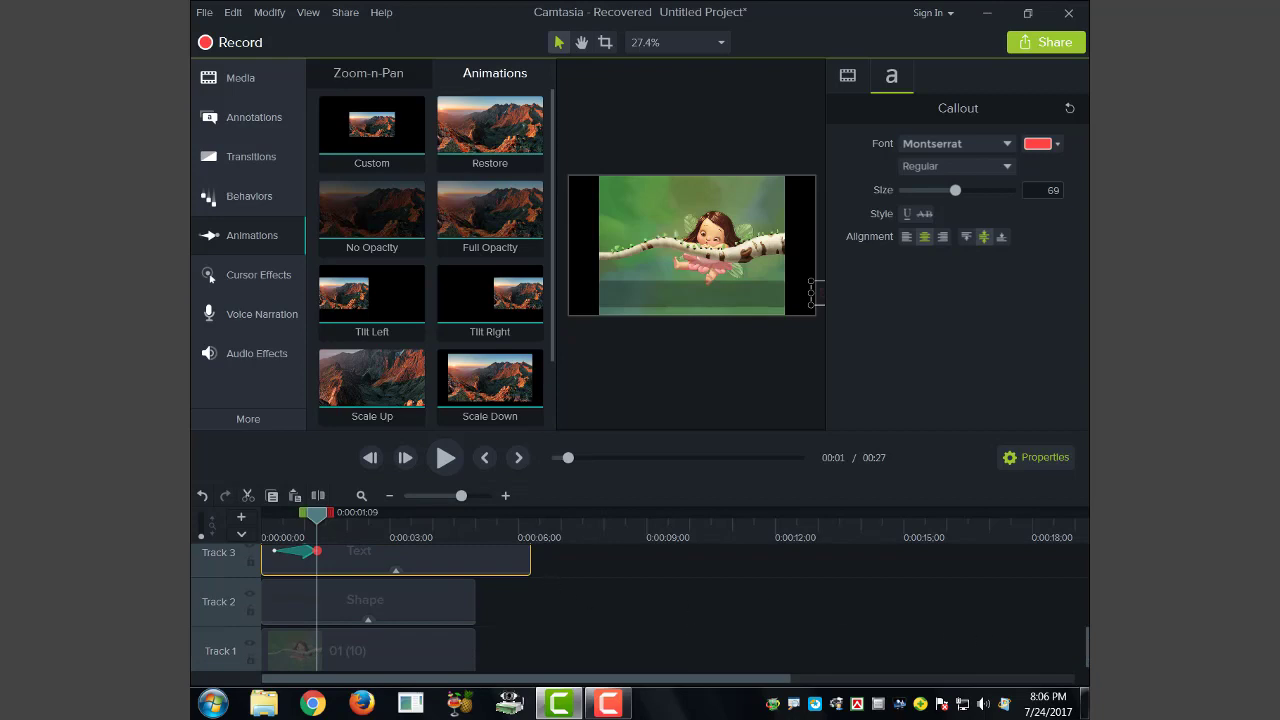
drag(1083, 652, 1085, 645)
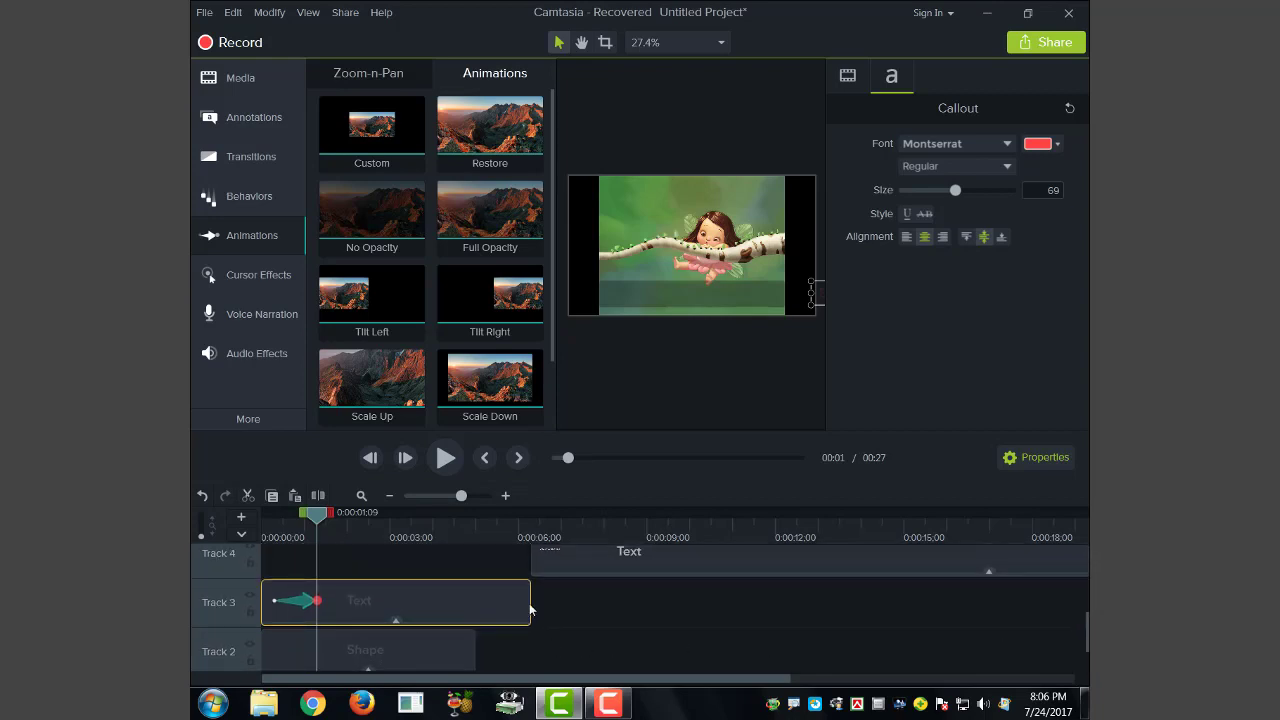
drag(530, 603, 473, 610)
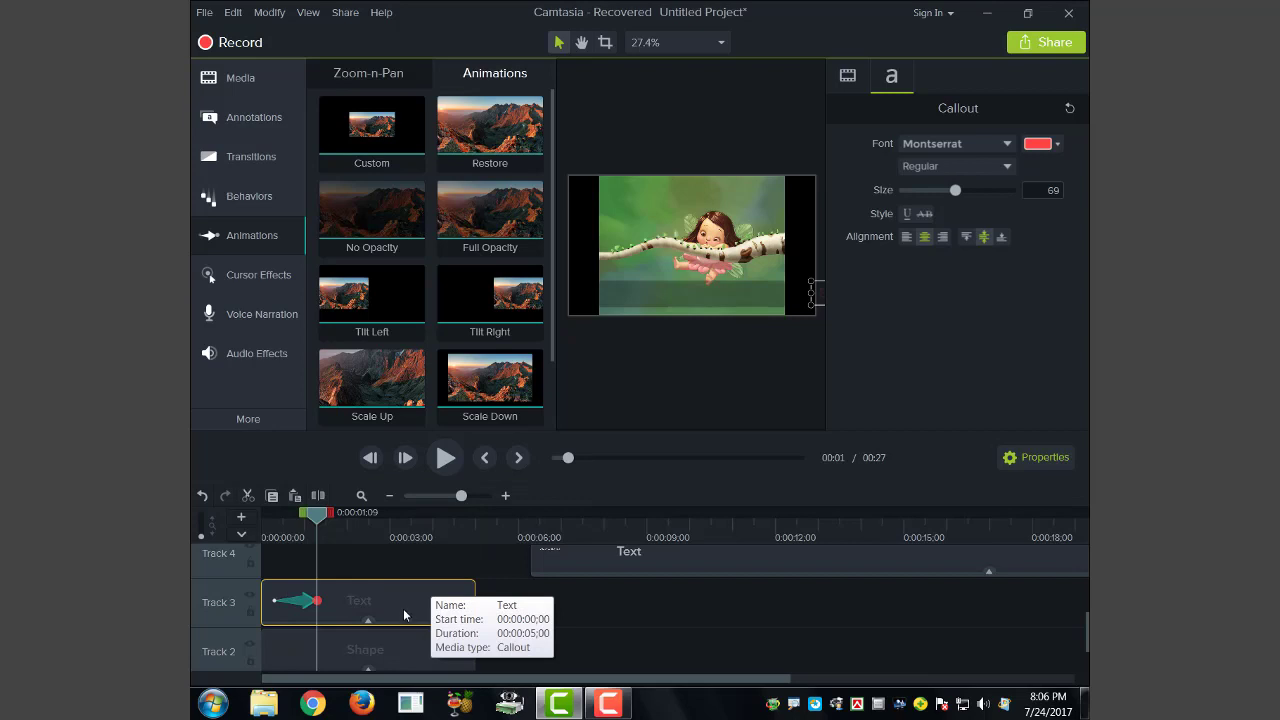
Select the text clip's animation and move the callout horizontally left across the image until it is outside the canvas's left edge
click(296, 603)
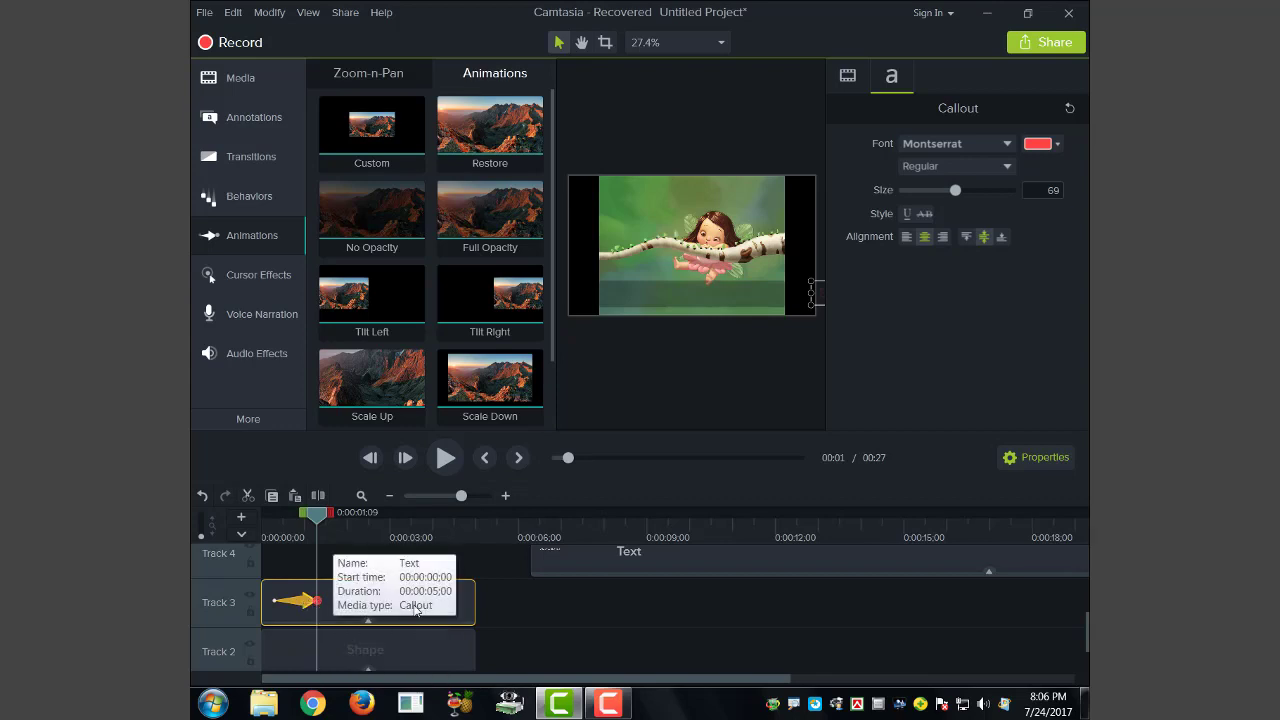
click(462, 608)
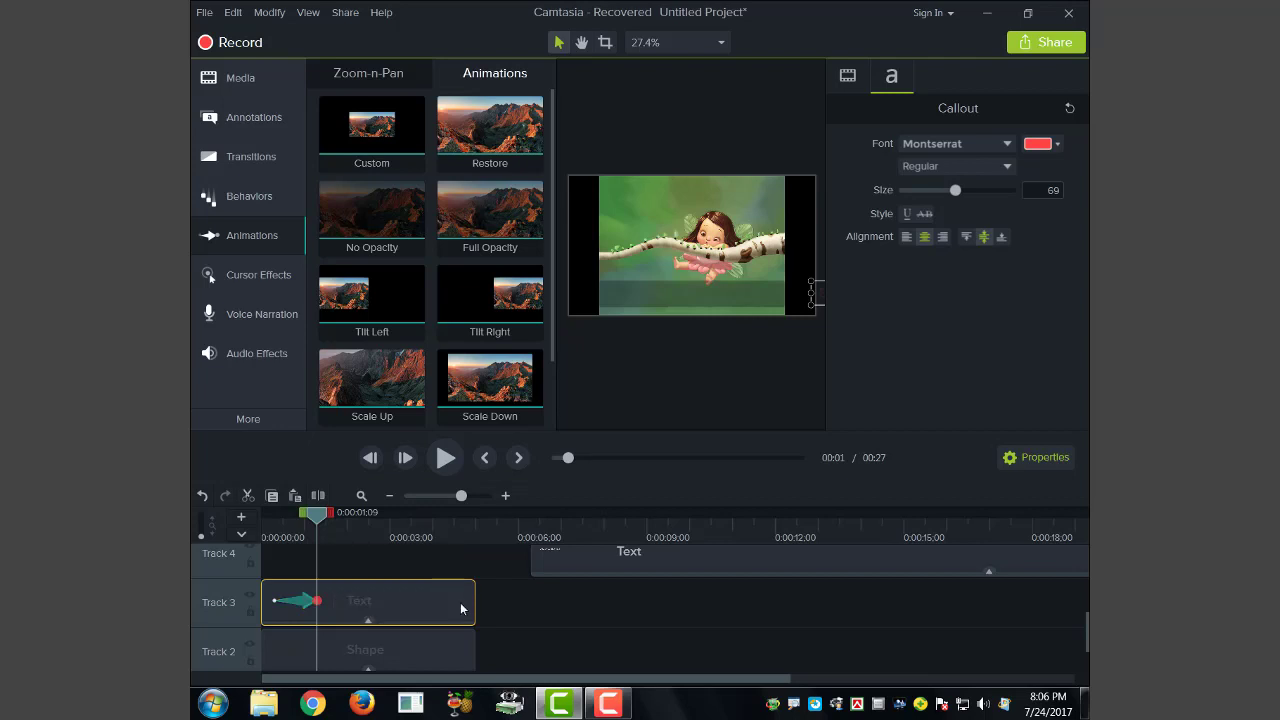
click(296, 603)
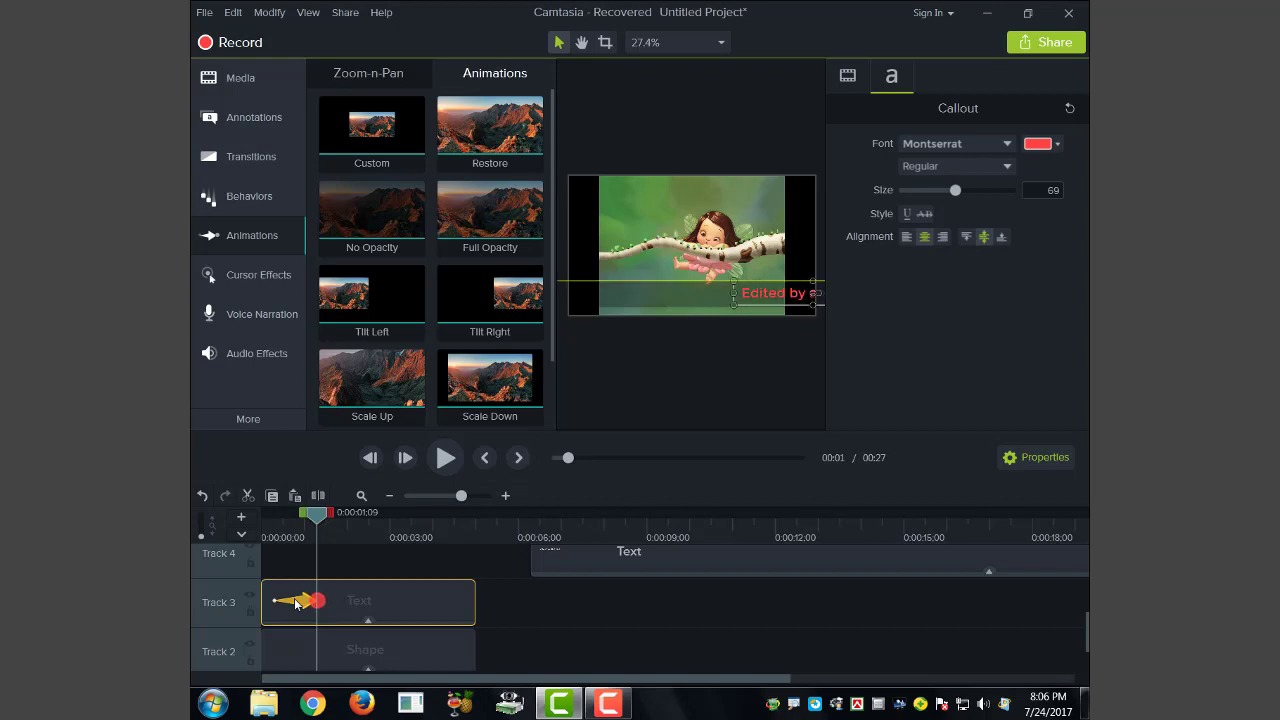
key(Left)
key(Left)
key(Left)
key(Left)
key(Left)
key(Left)
key(Left)
key(Left)
key(Left)
key(Left)
key(Left)
key(Left)
key(Left)
key(Left)
key(Left)
key(Left)
key(Left)
key(Left)
key(Left)
key(Left)
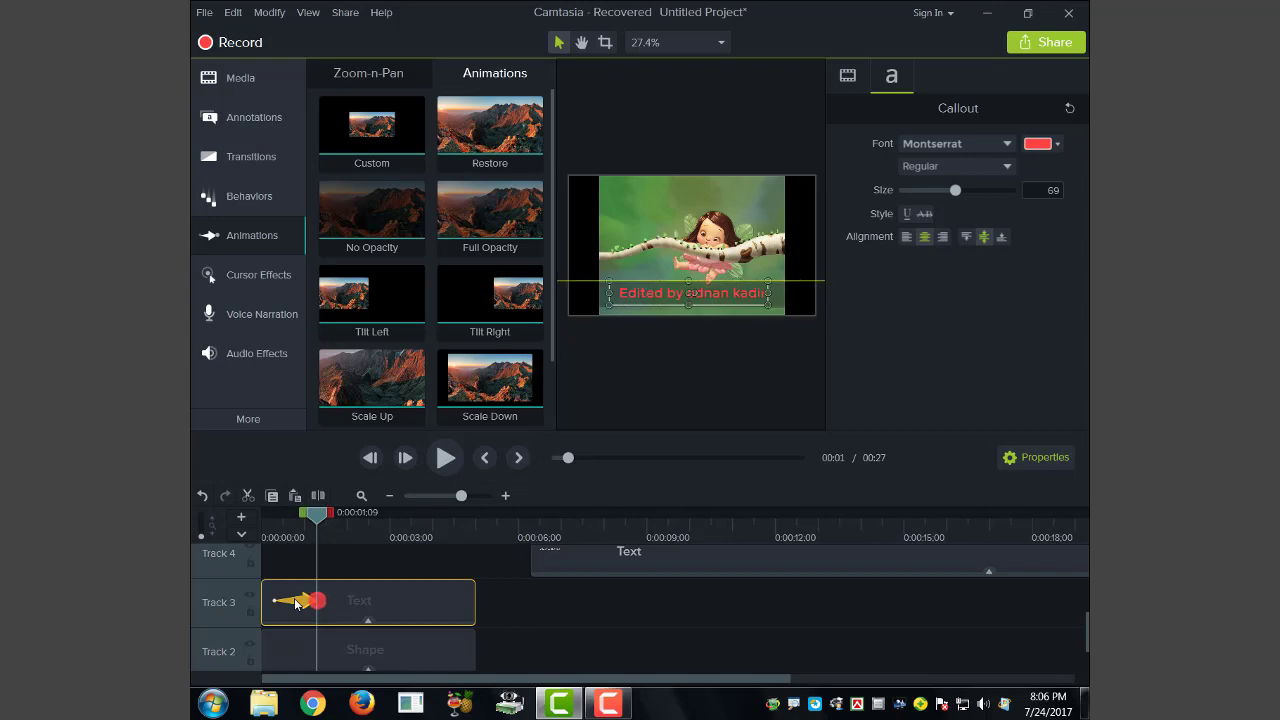
key(Left)
key(Left)
key(Left)
key(Left)
key(Left)
key(Left)
key(Left)
key(Left)
key(Left)
key(Left)
key(Left)
key(Left)
key(Left)
key(Left)
key(Left)
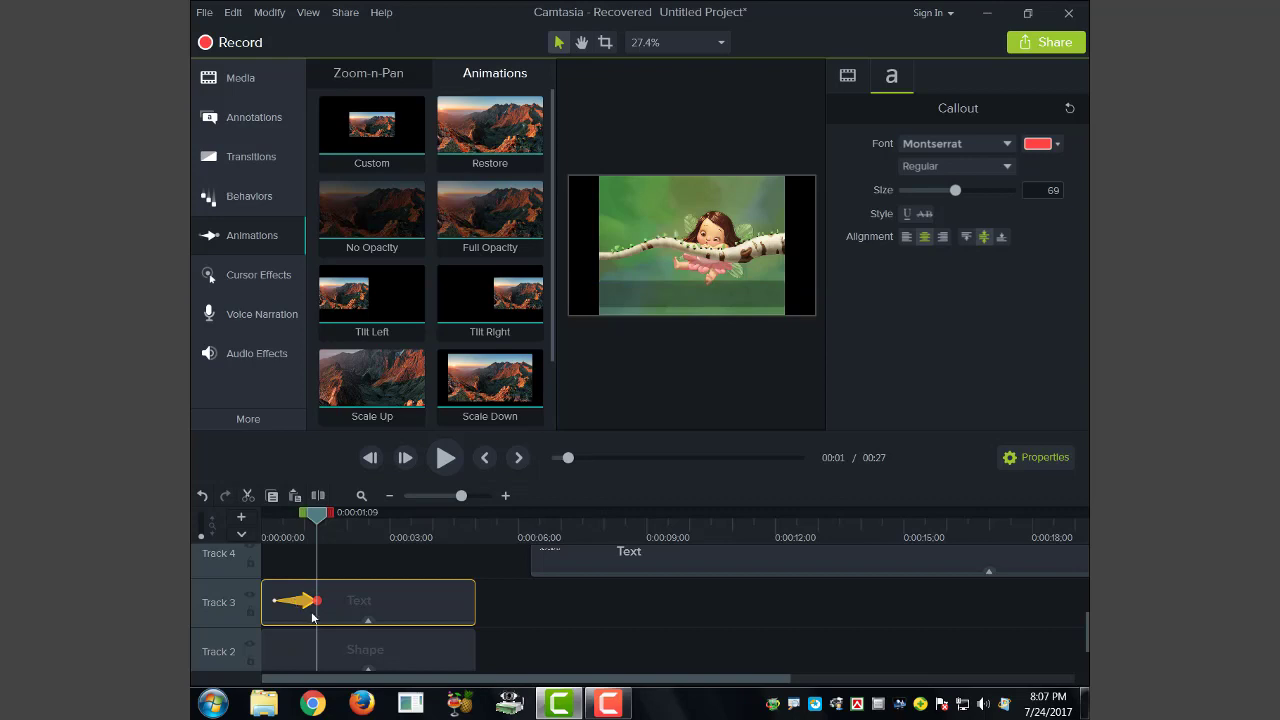
Play the timeline from the beginning through the end of the text clip to preview the scrolling text
click(380, 600)
drag(313, 516, 250, 522)
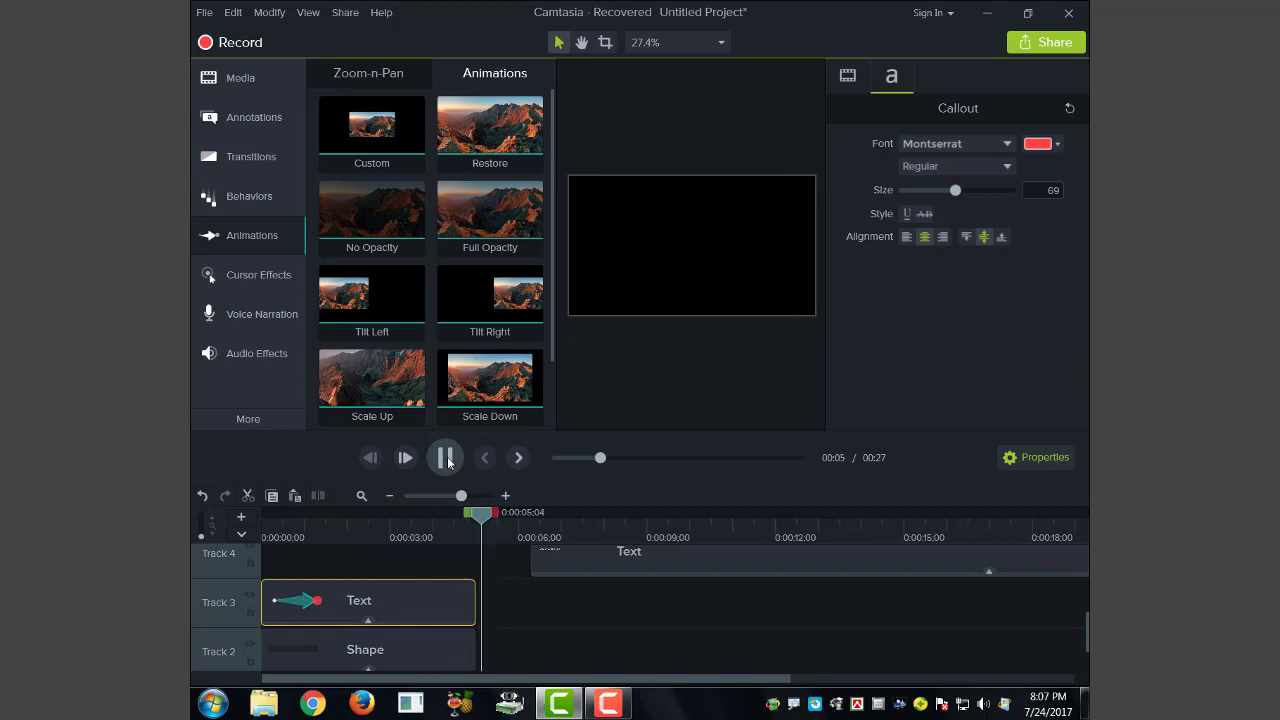
click(446, 458)
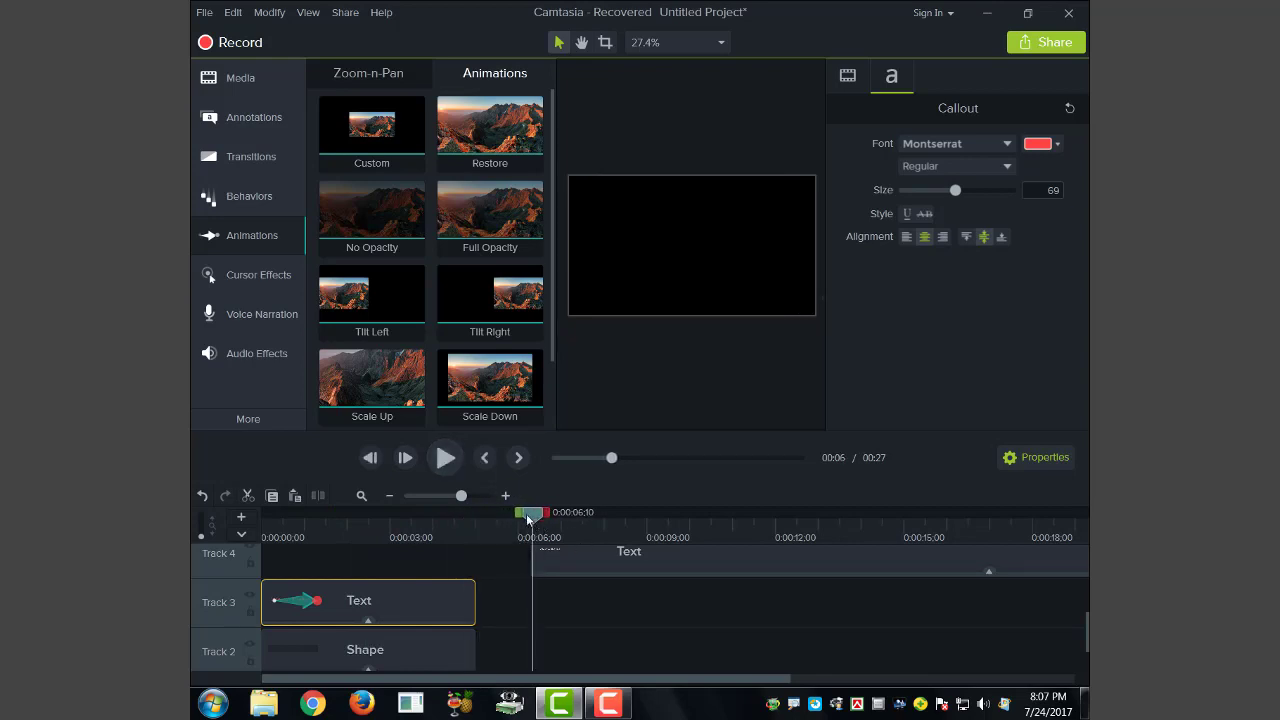
Return the playhead to the start and extend the text animation to the clip's end, for a duration of 4;21
drag(527, 519, 258, 529)
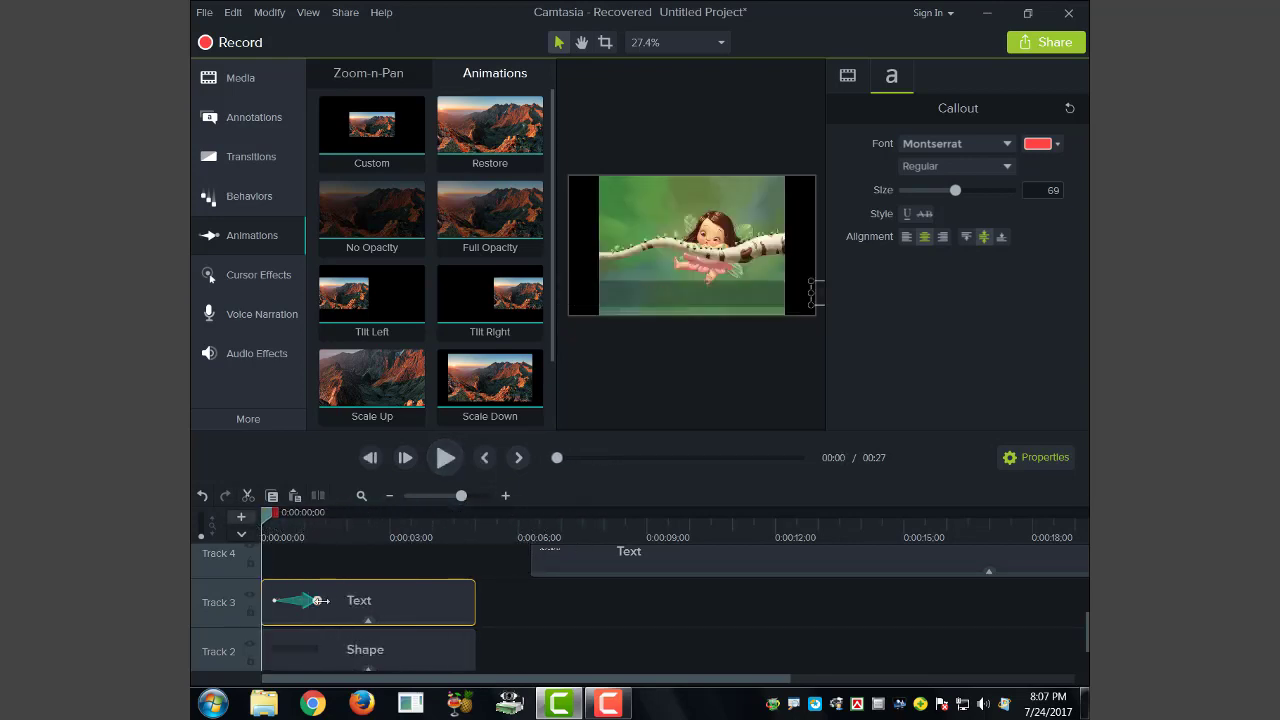
drag(318, 601, 475, 605)
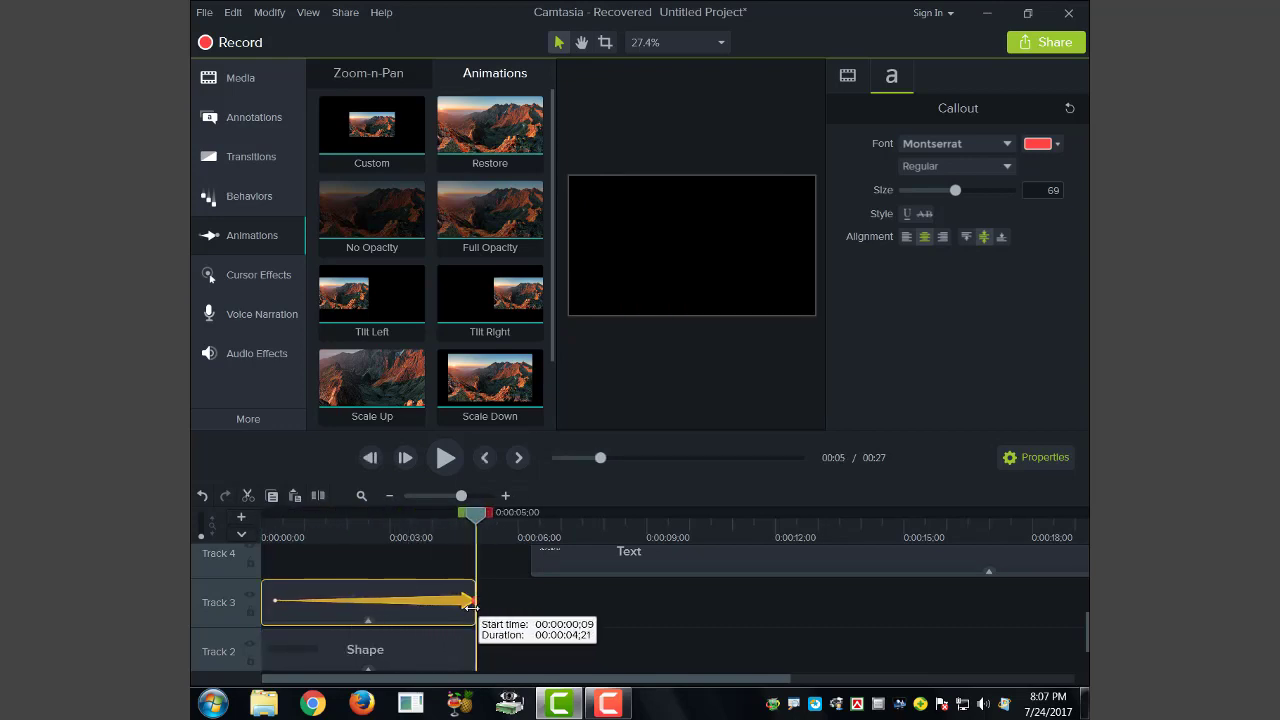
Extend the text animation's start to the beginning of the Track 3 clip and play the timeline to preview the scrolling text
drag(270, 602, 260, 602)
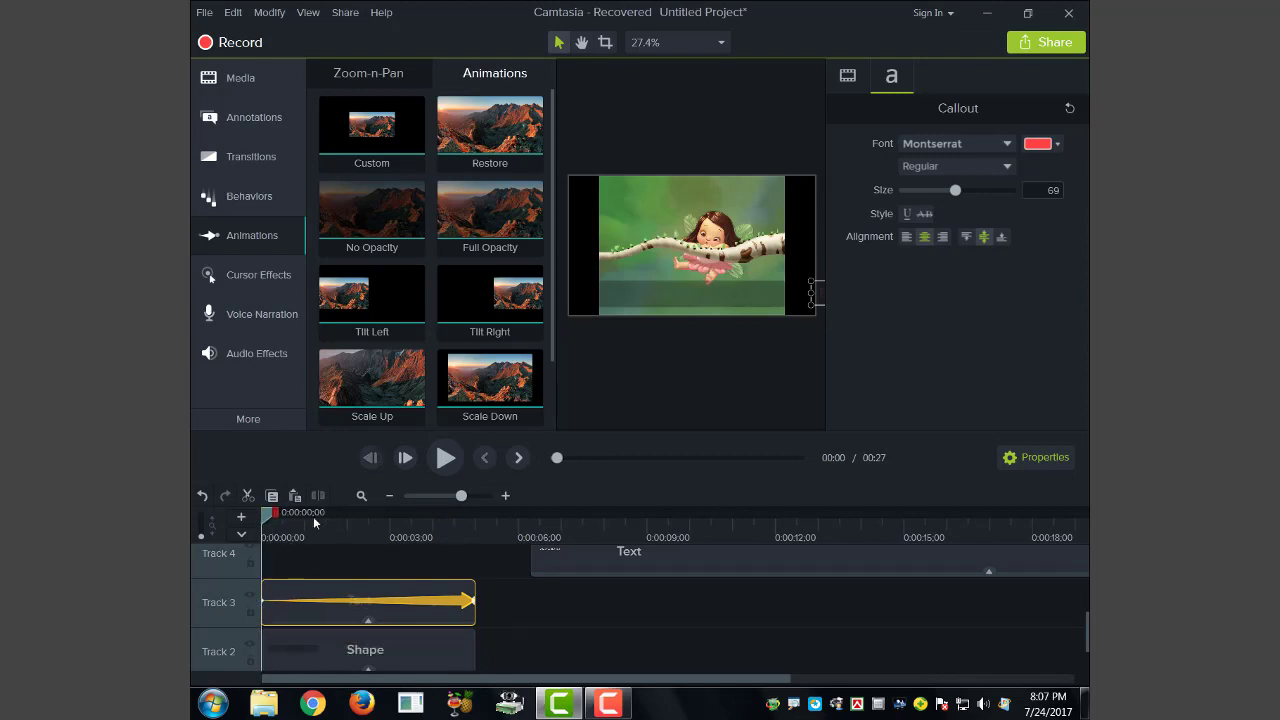
click(446, 458)
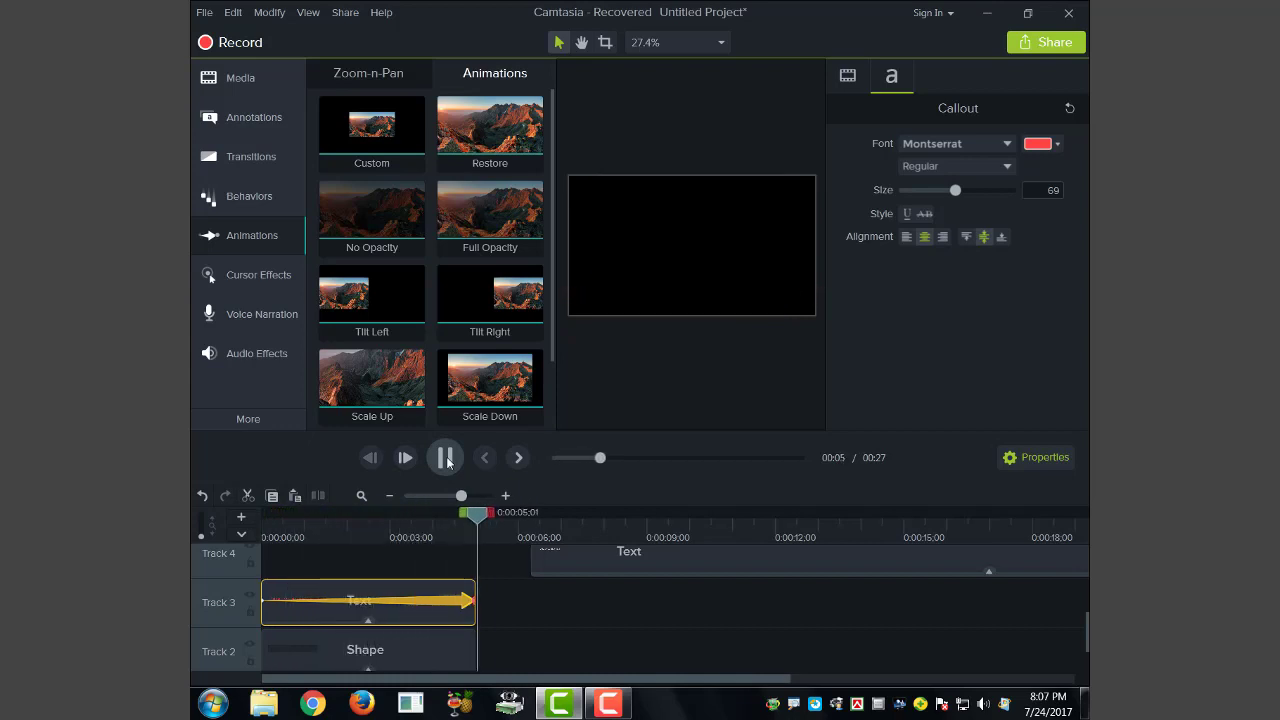
click(446, 459)
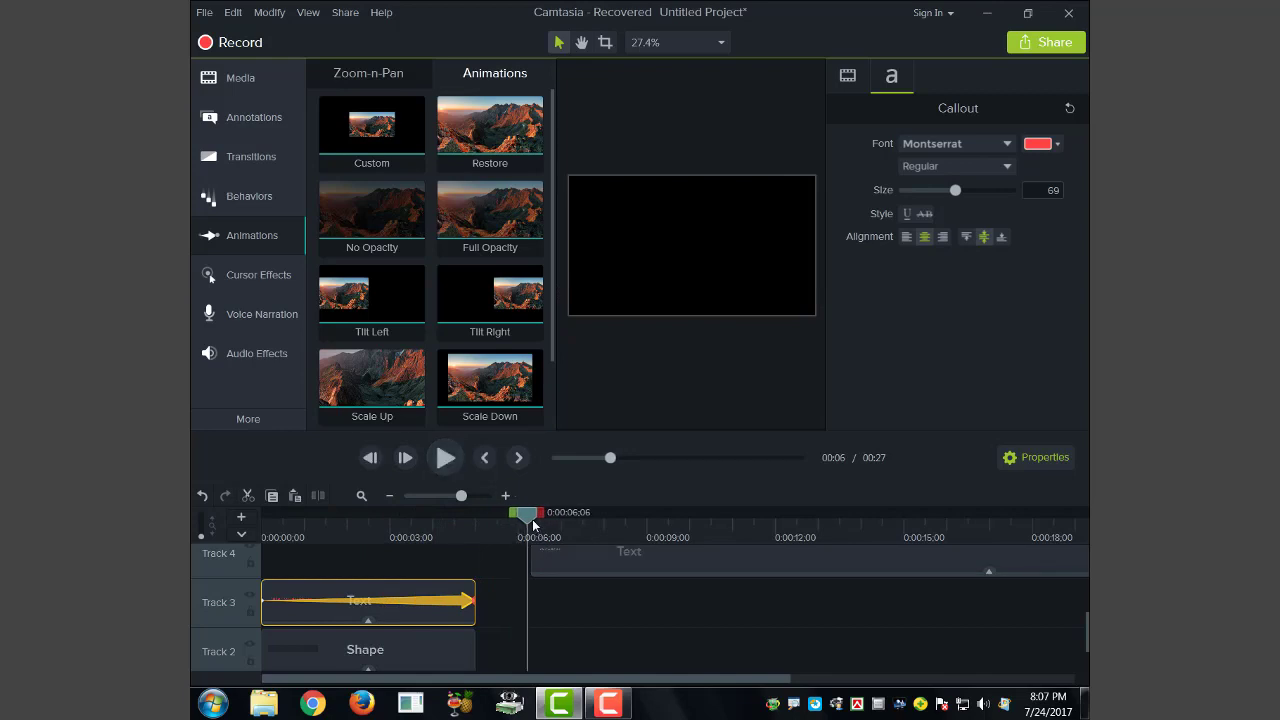
drag(533, 525, 242, 548)
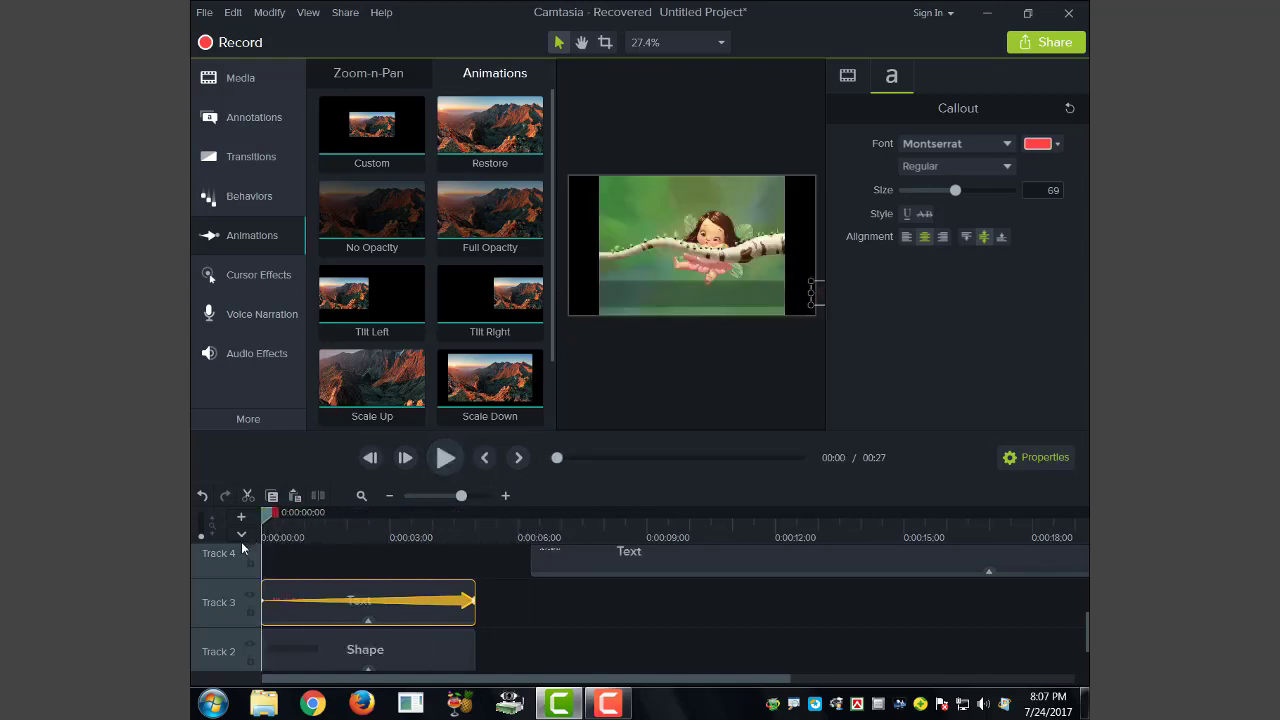
Try to stretch the text animation beyond the end of the Track 3 text clip
click(473, 601)
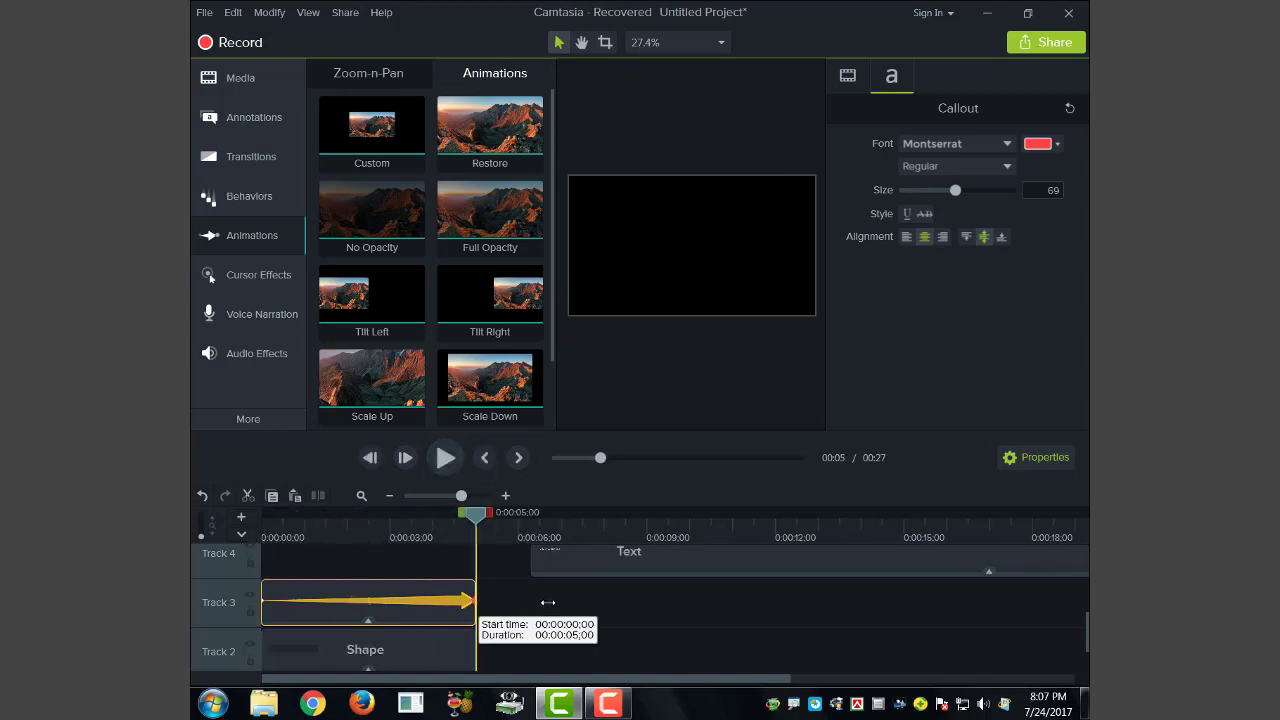
drag(548, 602, 473, 628)
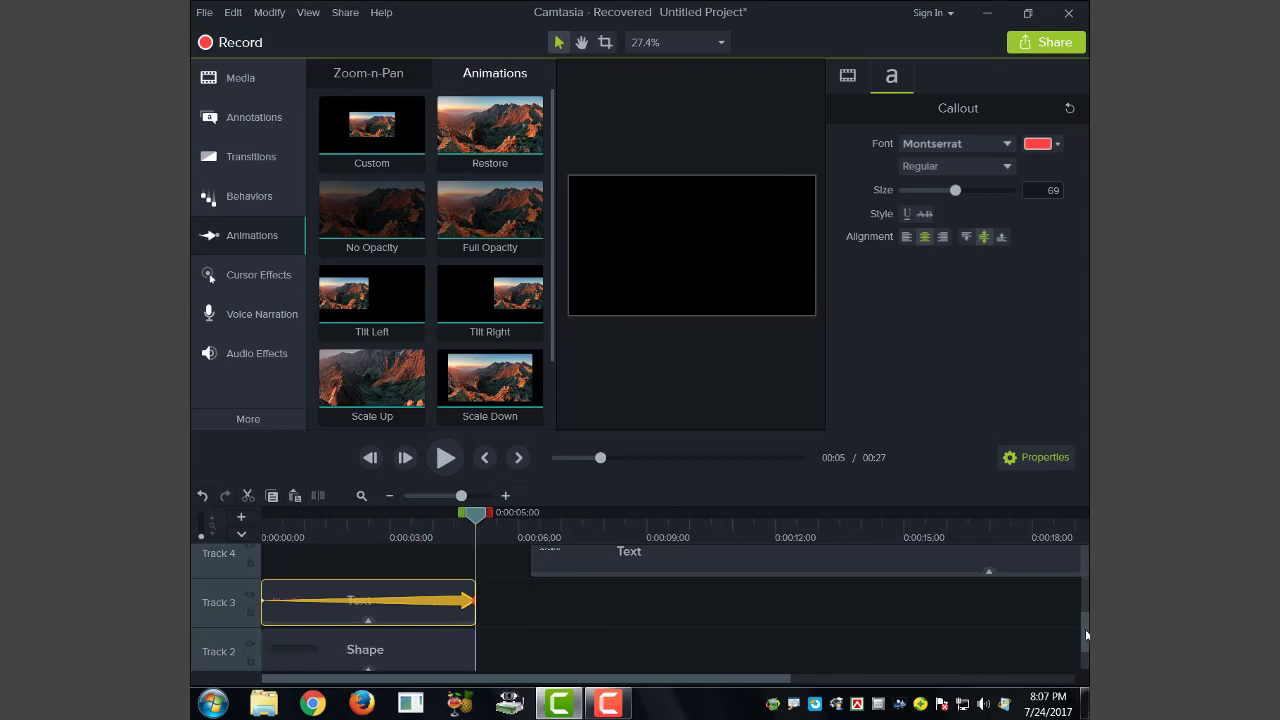
Copy the 01 (10) image clip and paste it on Track 1, placed directly after the original at 5 seconds
drag(1086, 635, 1085, 645)
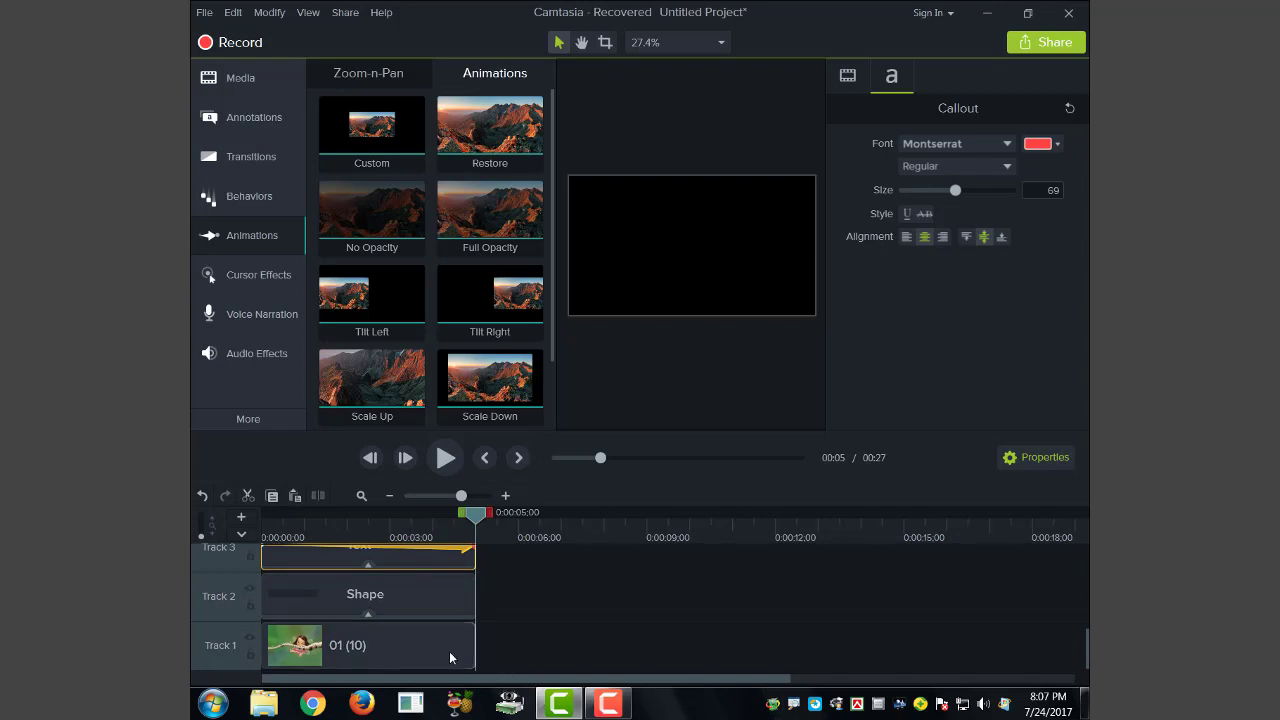
click(449, 655)
right_click(447, 647)
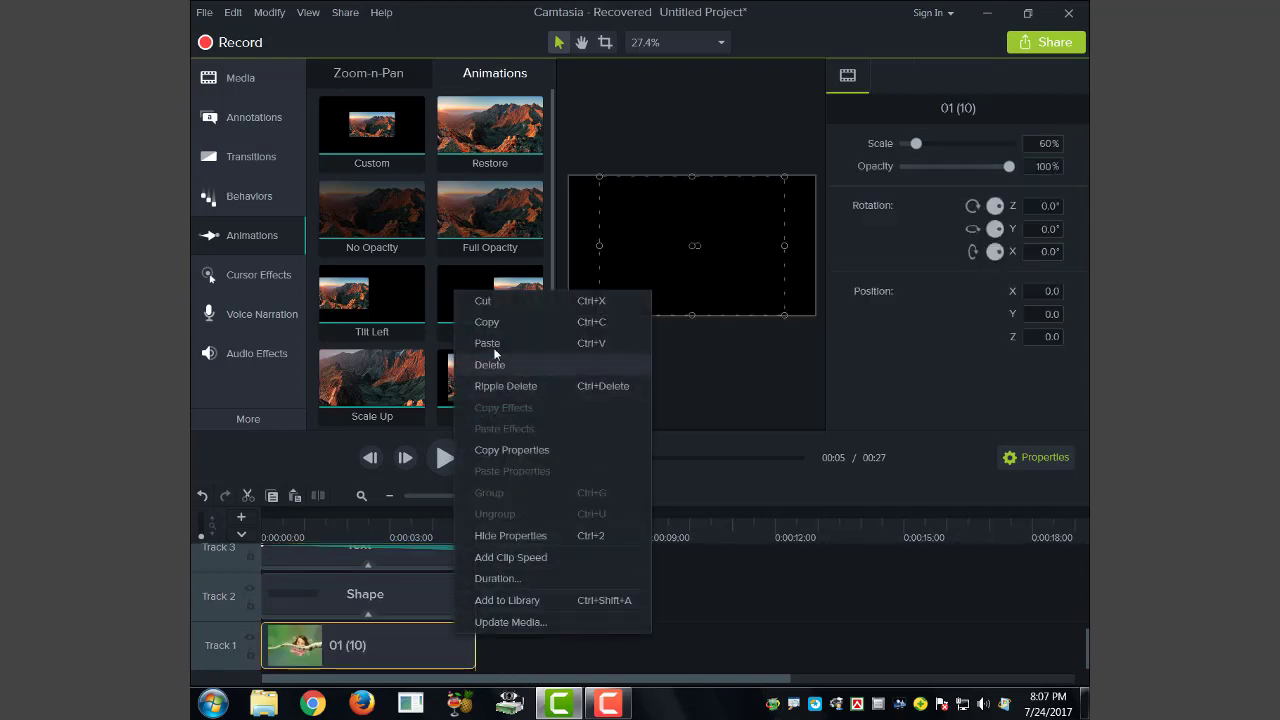
click(491, 322)
click(497, 646)
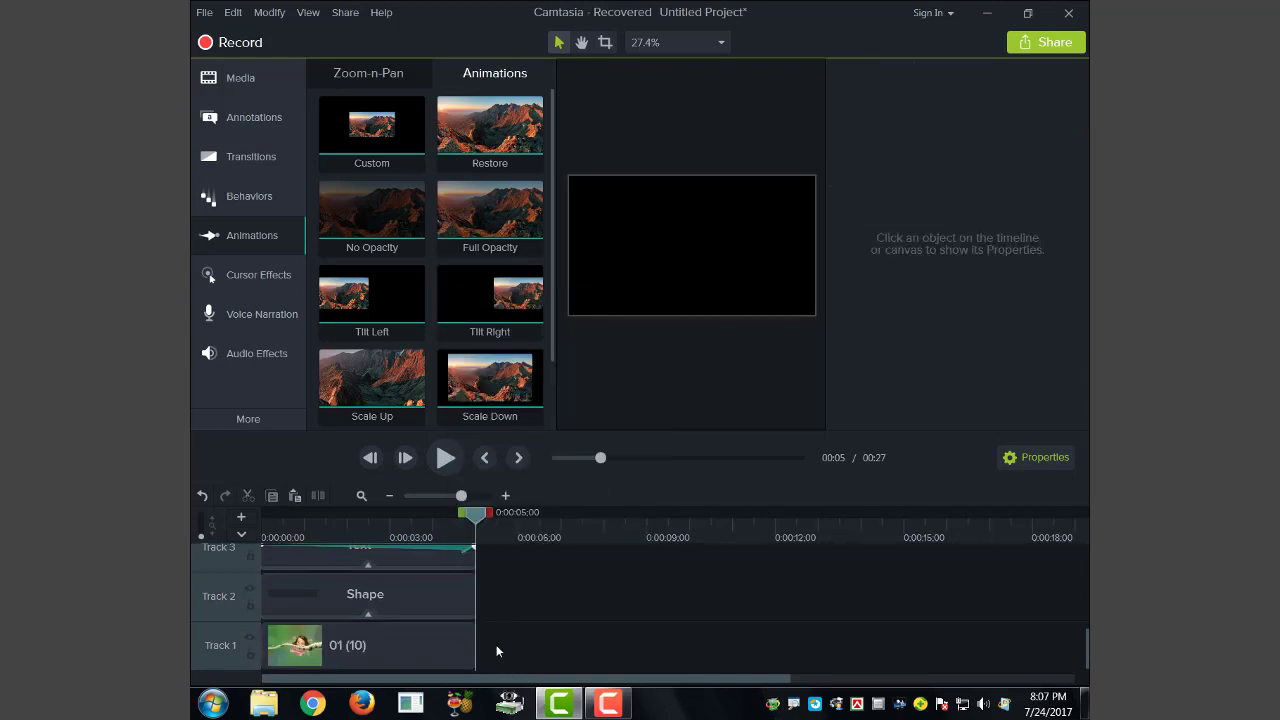
right_click(496, 644)
click(542, 447)
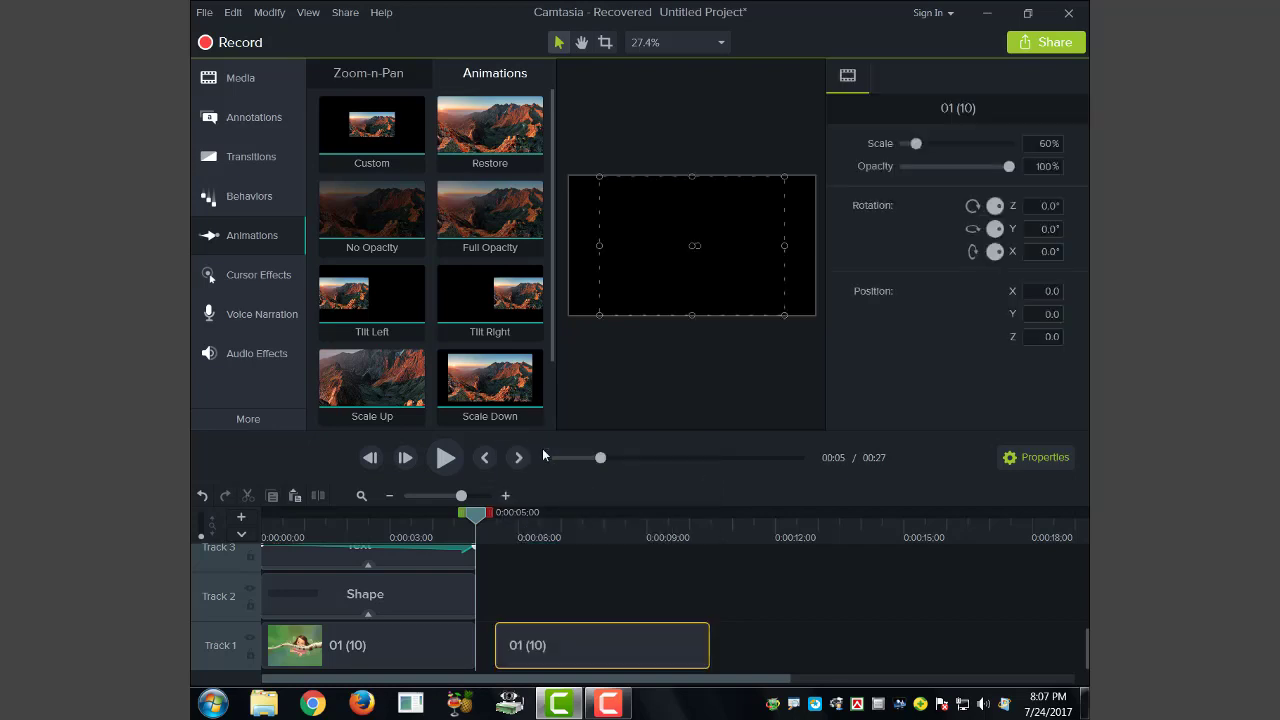
drag(618, 653, 586, 653)
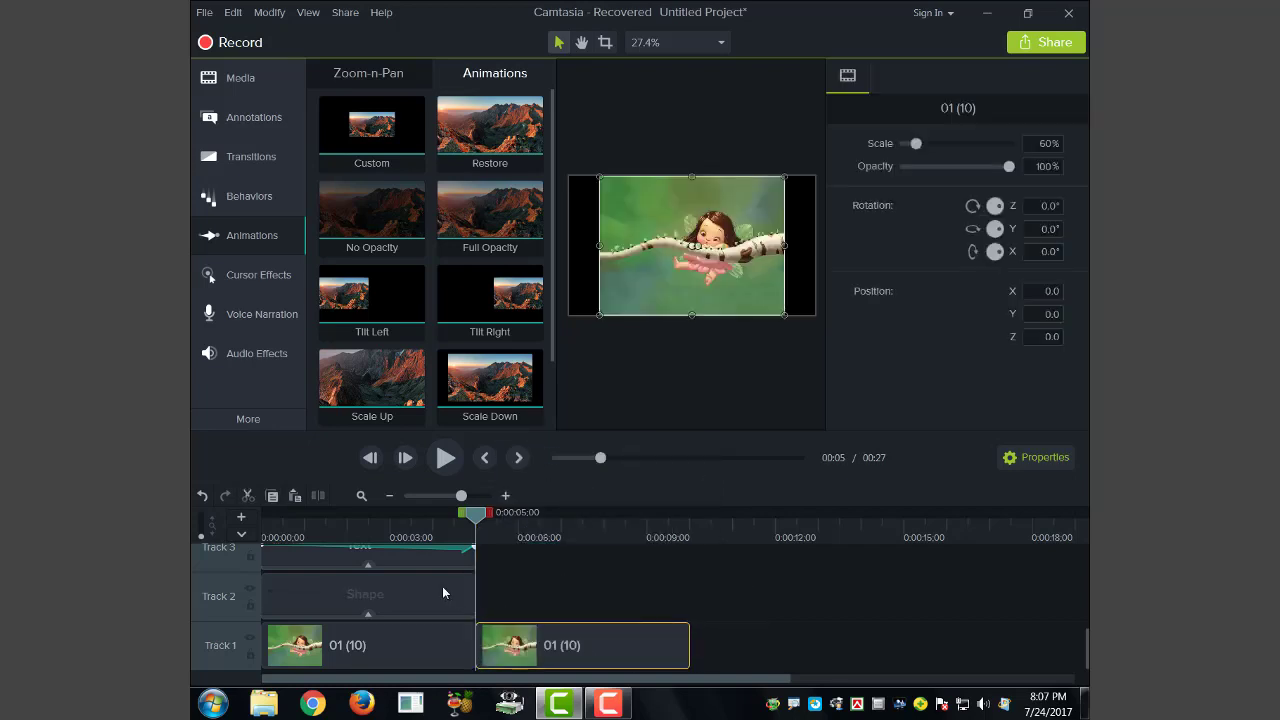
Duplicate the Track 2 shape clip by copying it and pasting the copy on the same track directly after the original
click(443, 592)
right_click(446, 588)
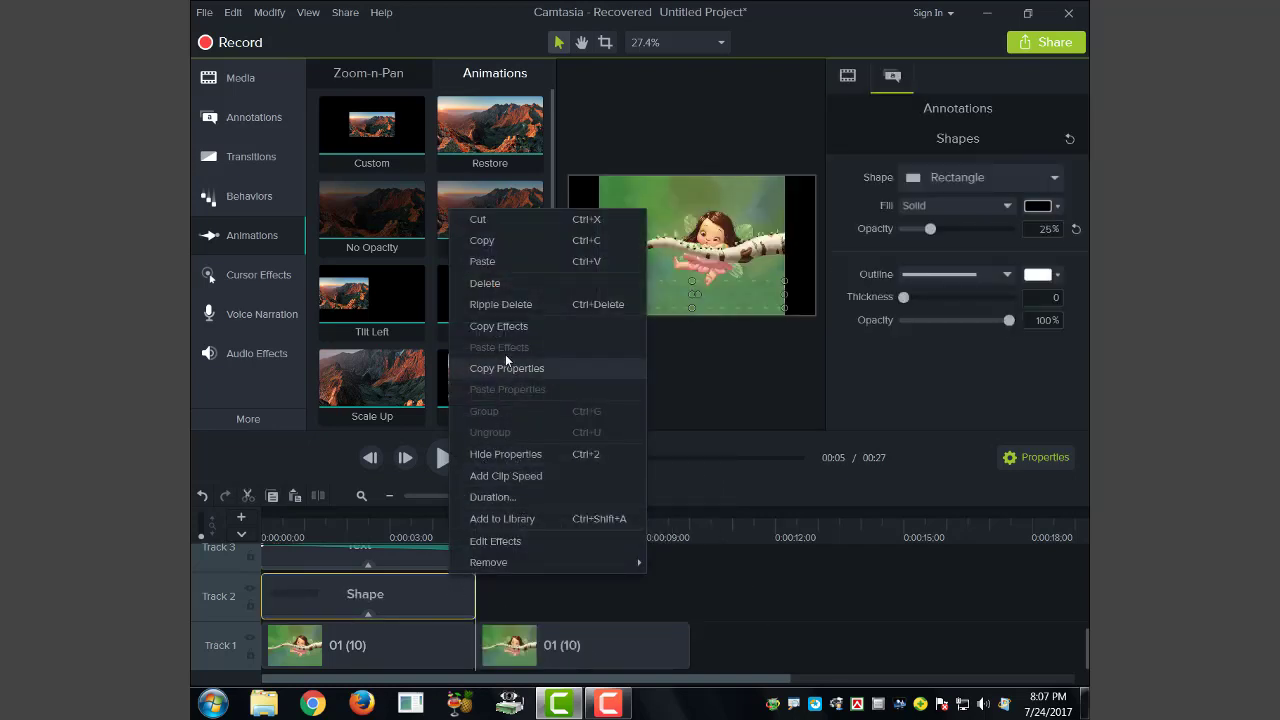
click(496, 241)
click(529, 600)
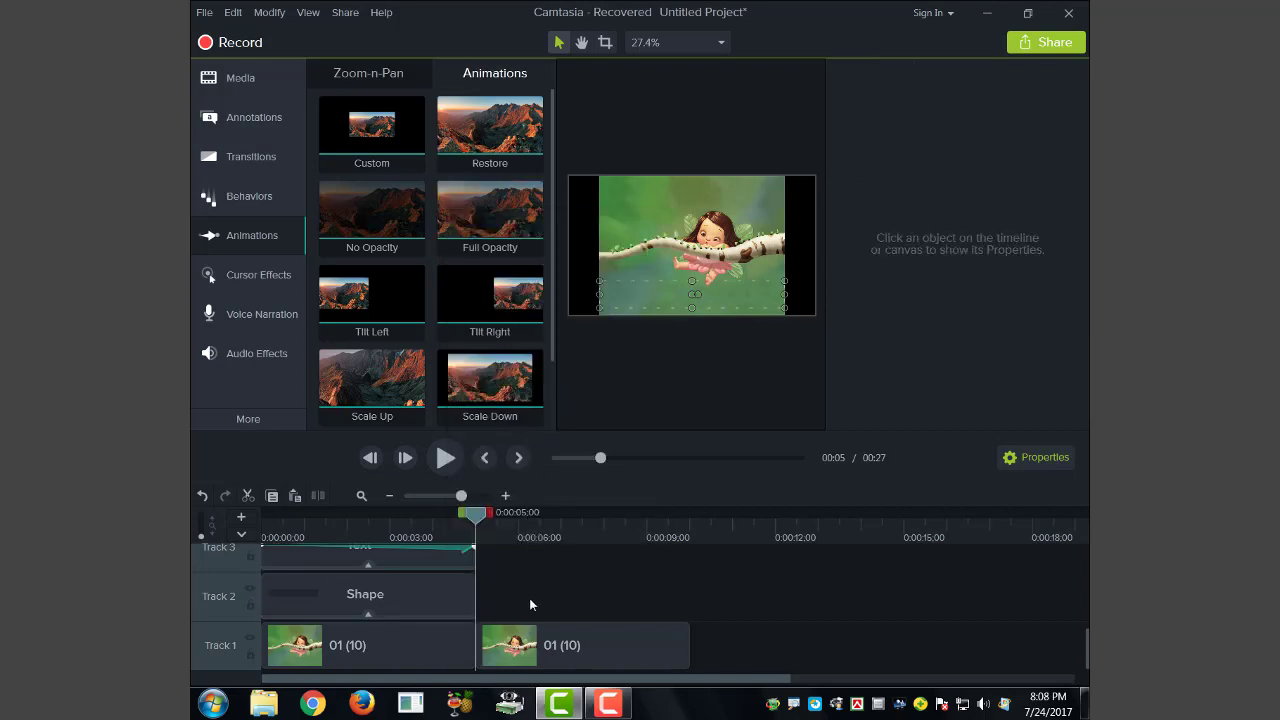
right_click(529, 600)
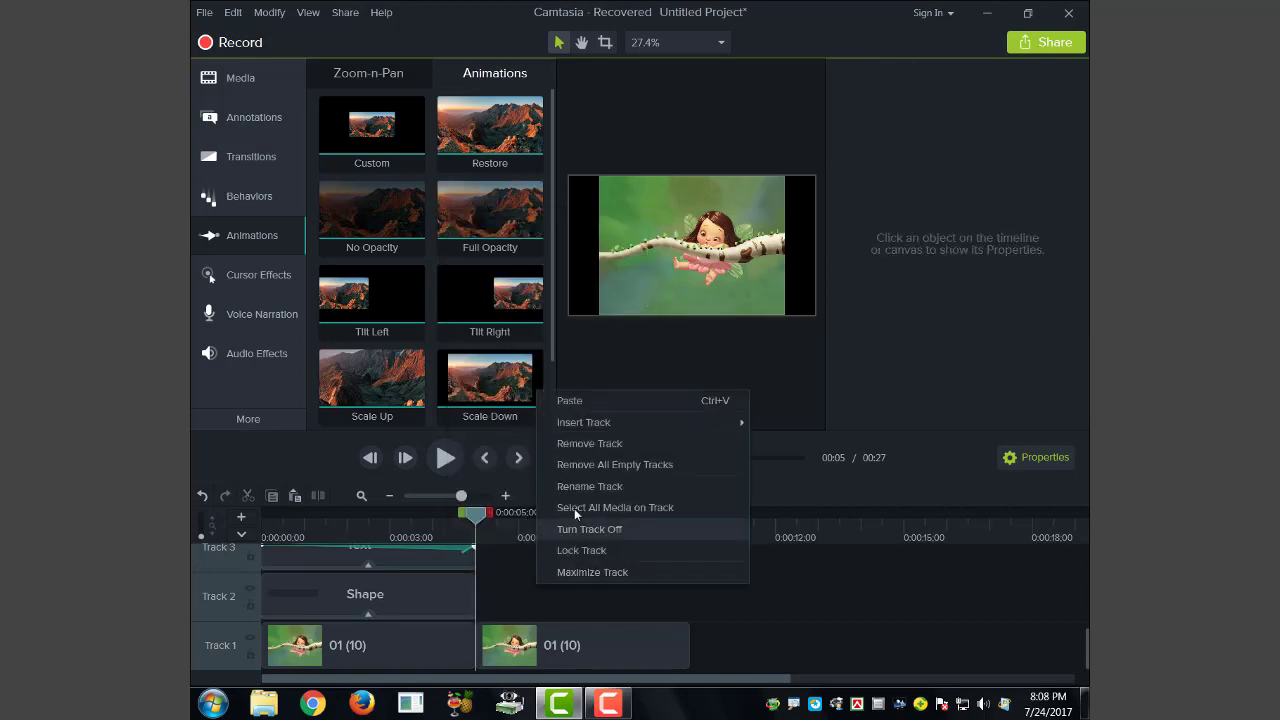
click(586, 398)
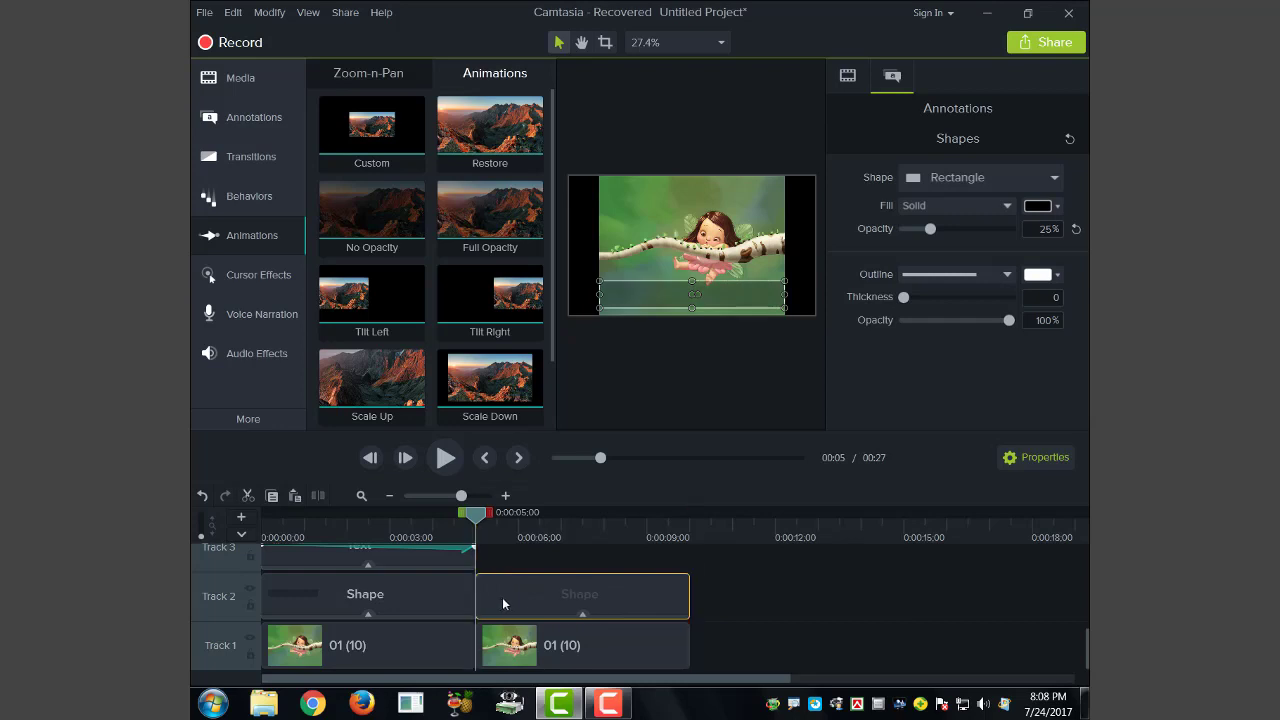
Try again to lengthen the Track 3 text animation past its clip's end, then deselect it
scroll(826, 660, up, 1)
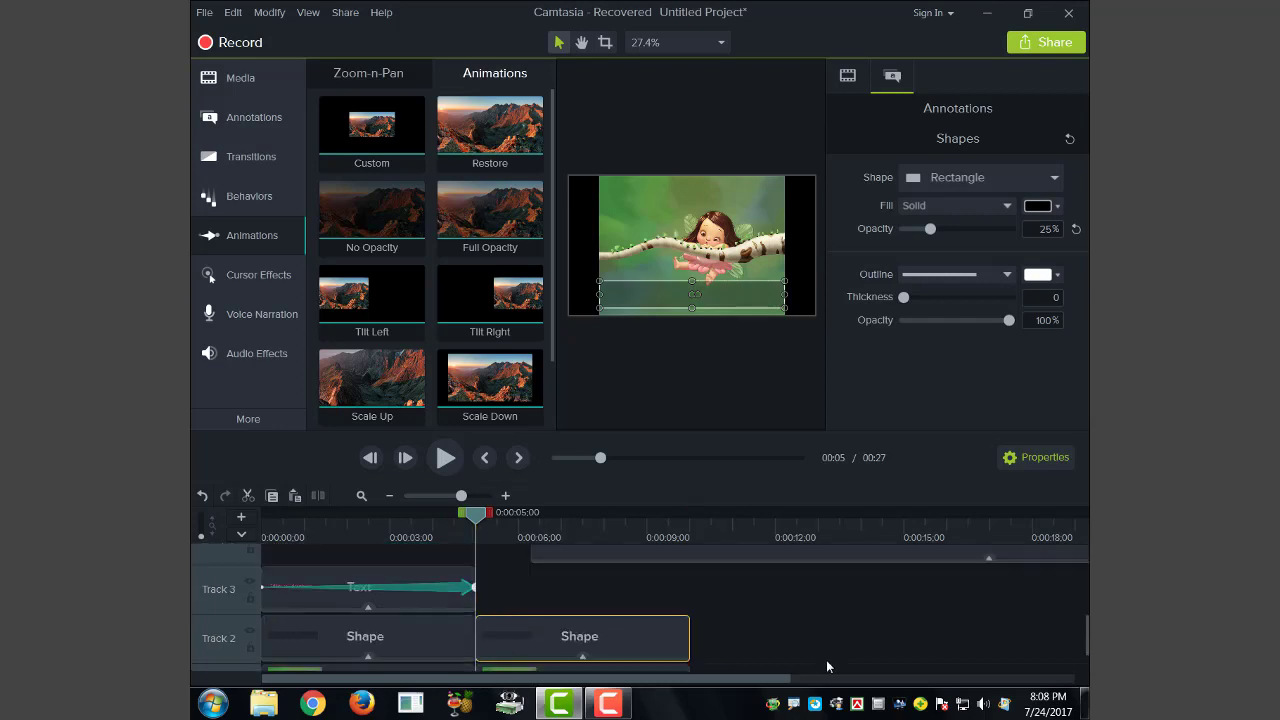
click(436, 591)
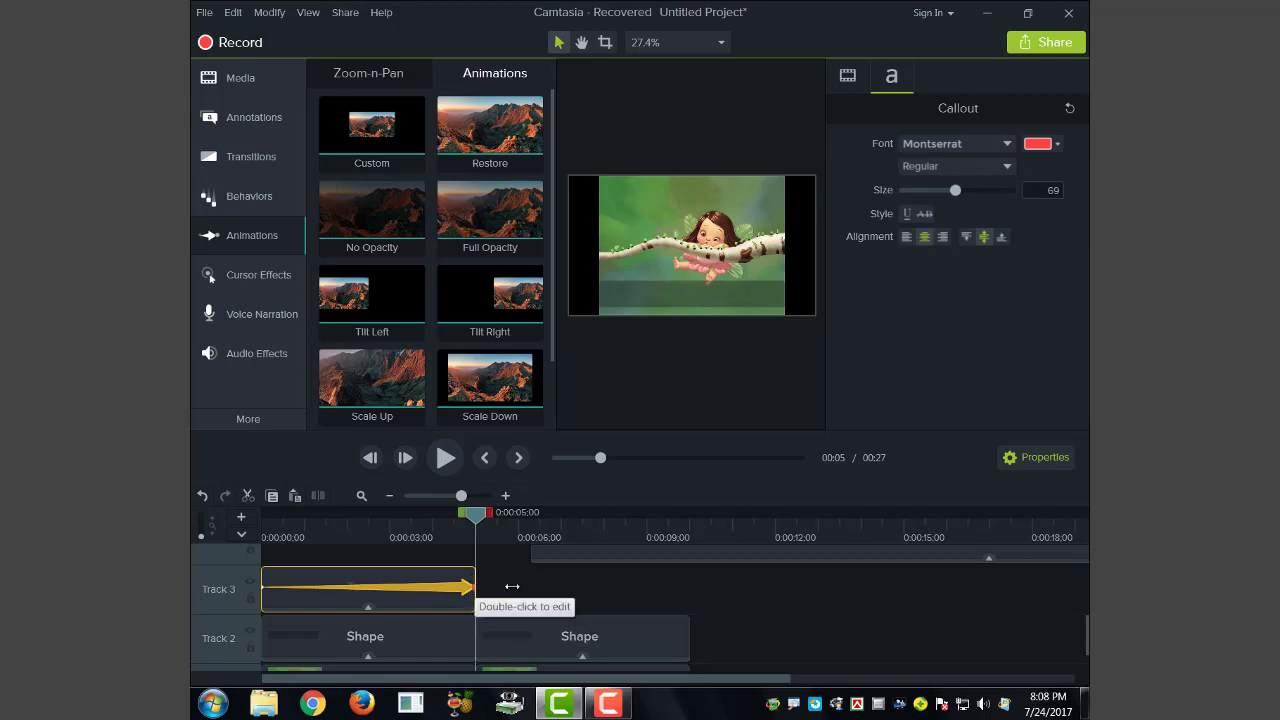
drag(512, 586, 476, 600)
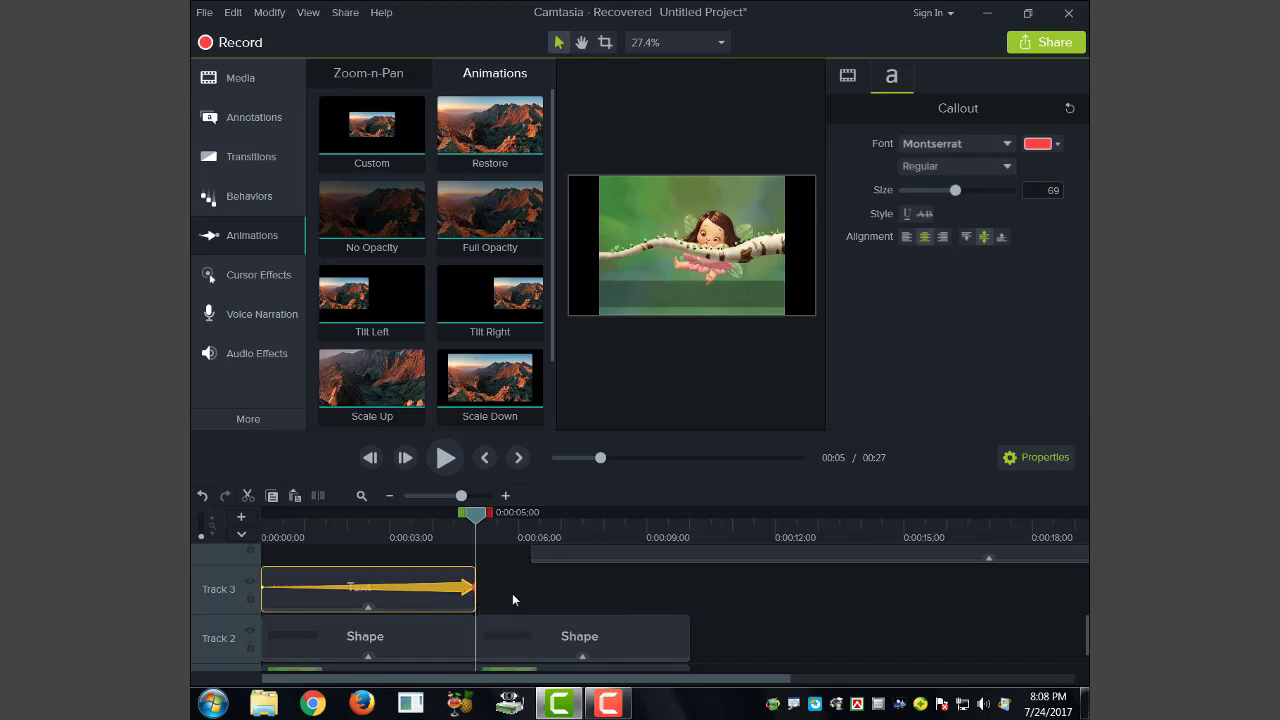
click(512, 593)
Return the playhead to the start and group the two adjacent shape clips on Track 2
drag(476, 519, 224, 539)
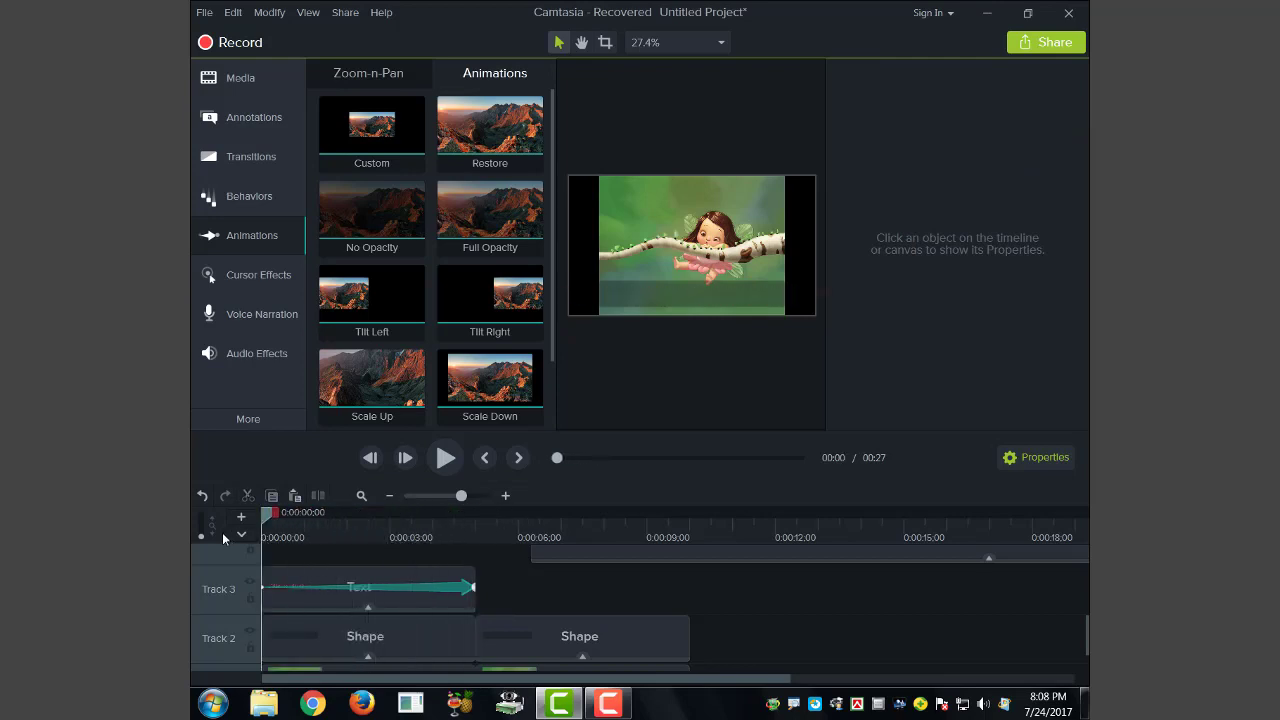
click(449, 640)
click(503, 640)
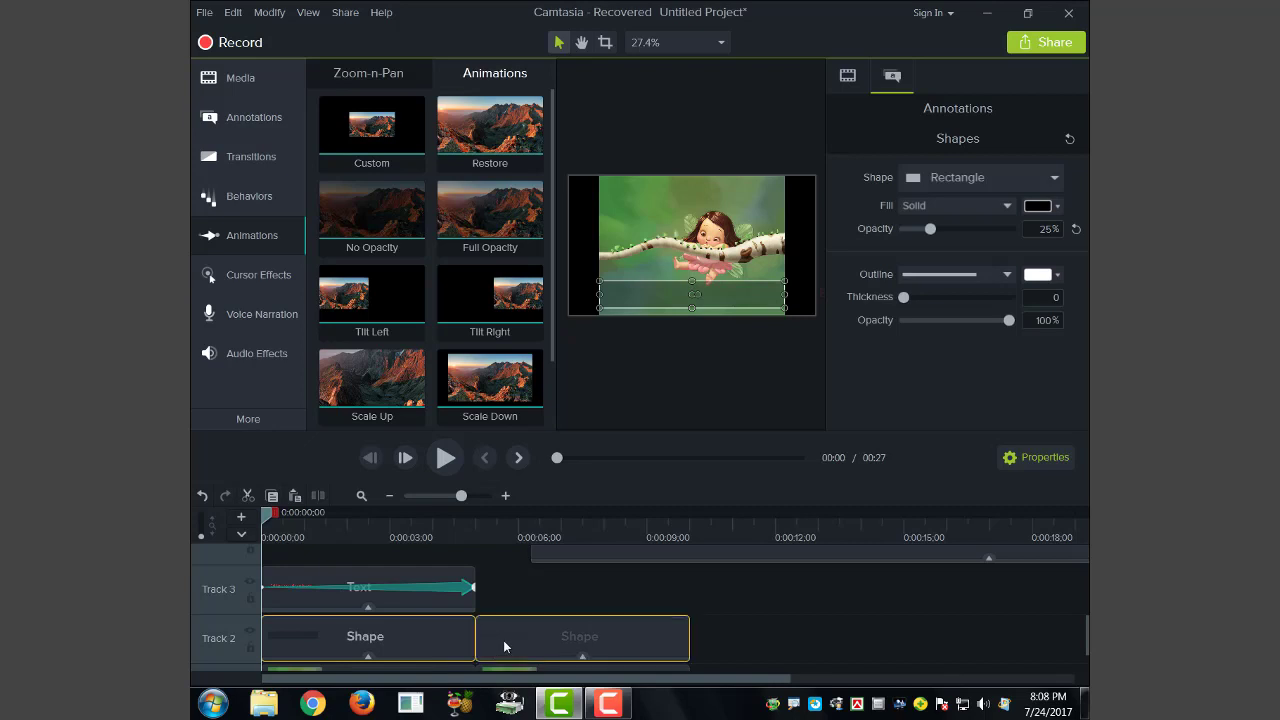
right_click(503, 638)
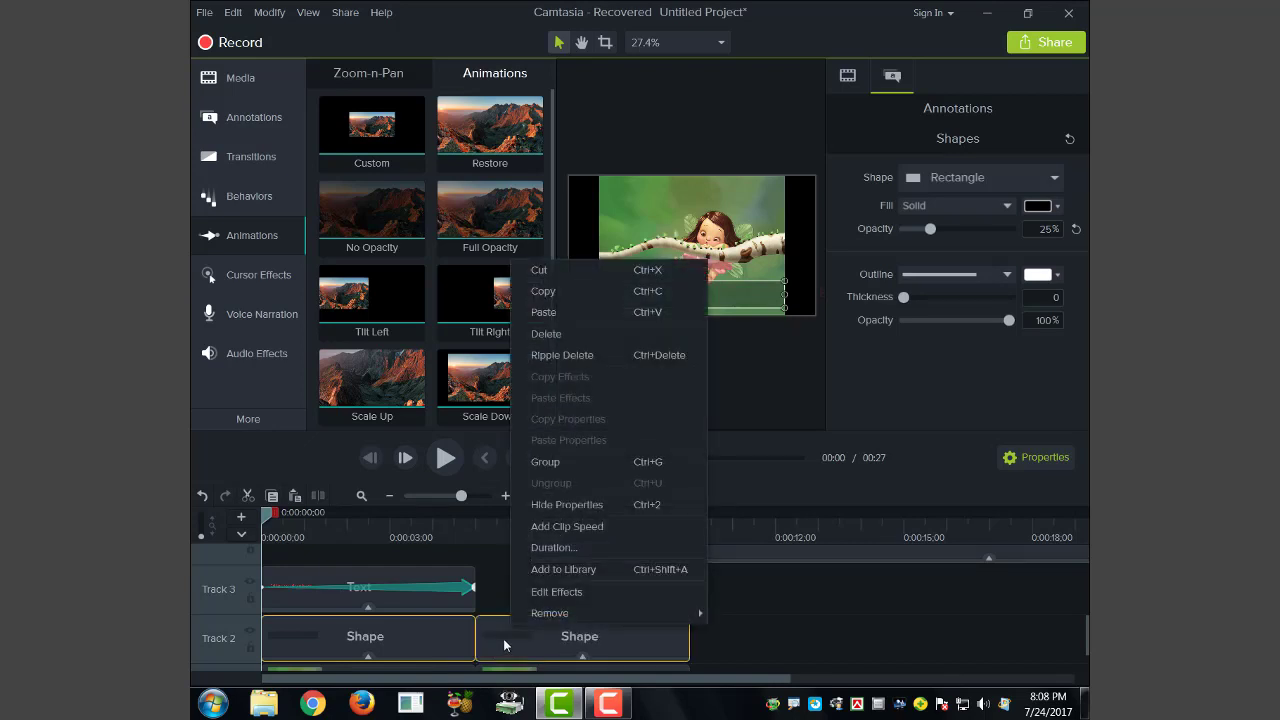
click(639, 461)
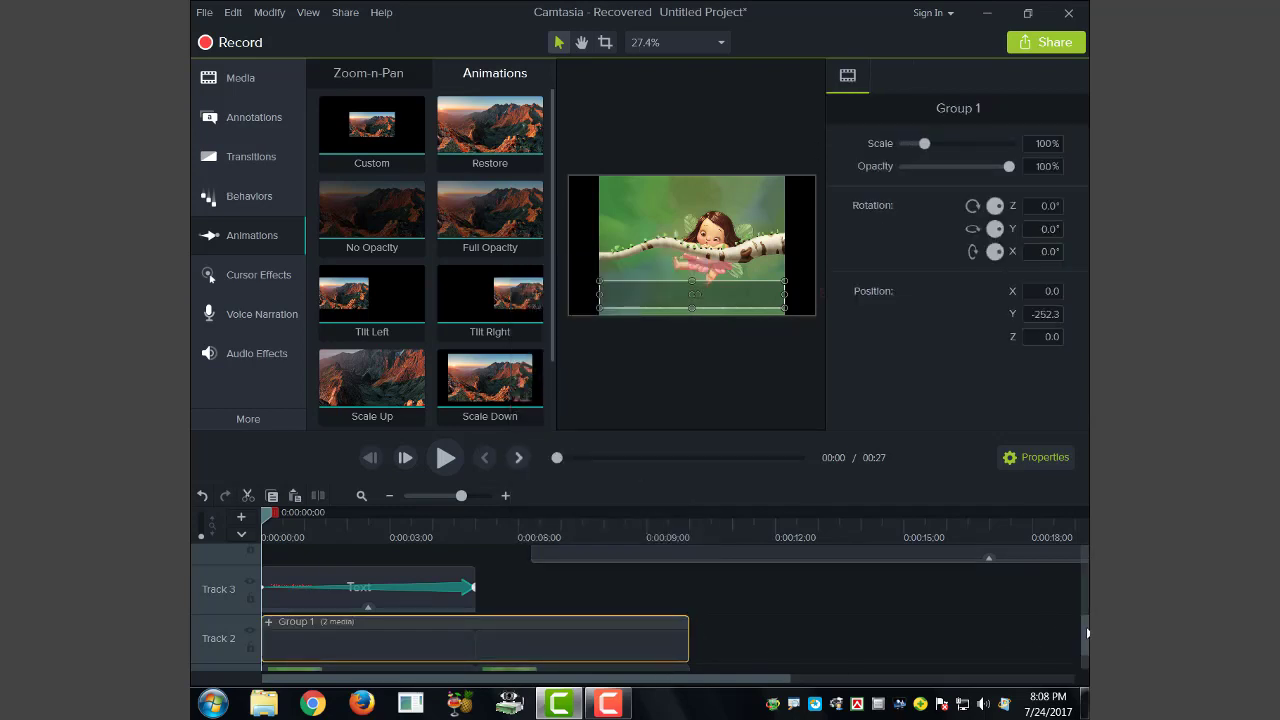
Group the two 01 (10) image clips on Track 1
drag(1087, 633, 1087, 657)
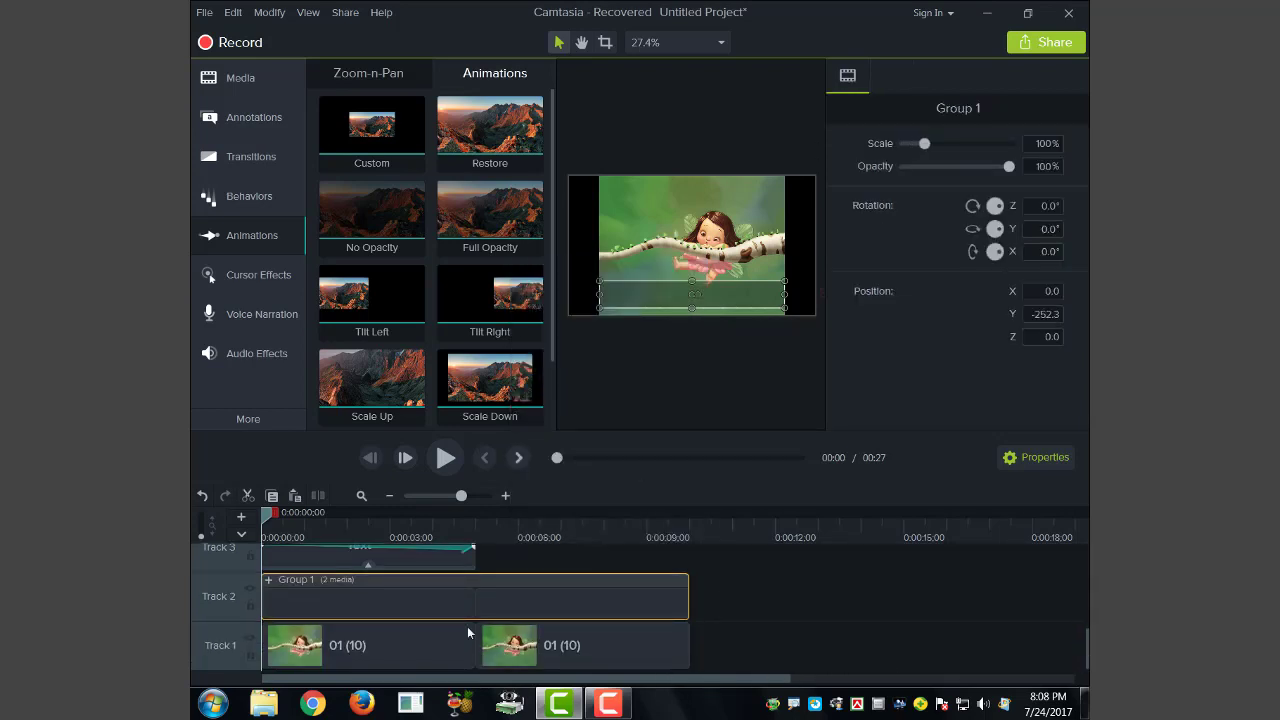
click(435, 644)
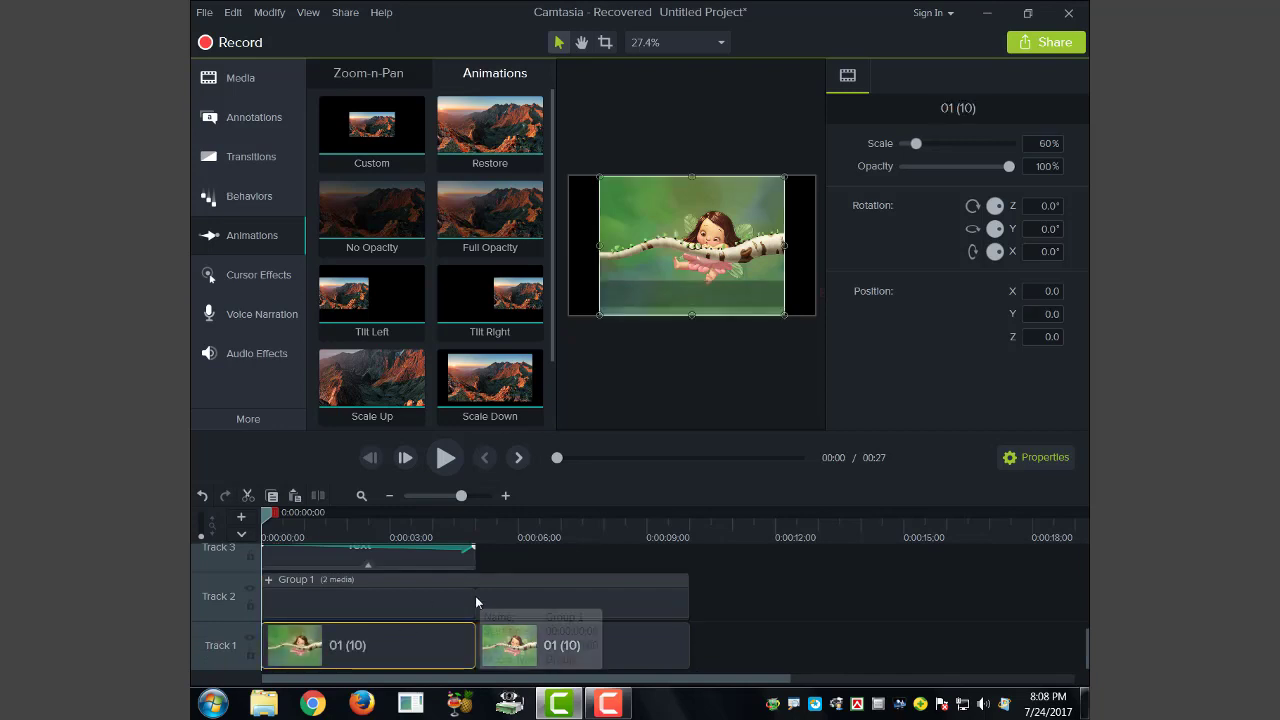
ctrl+click(570, 655)
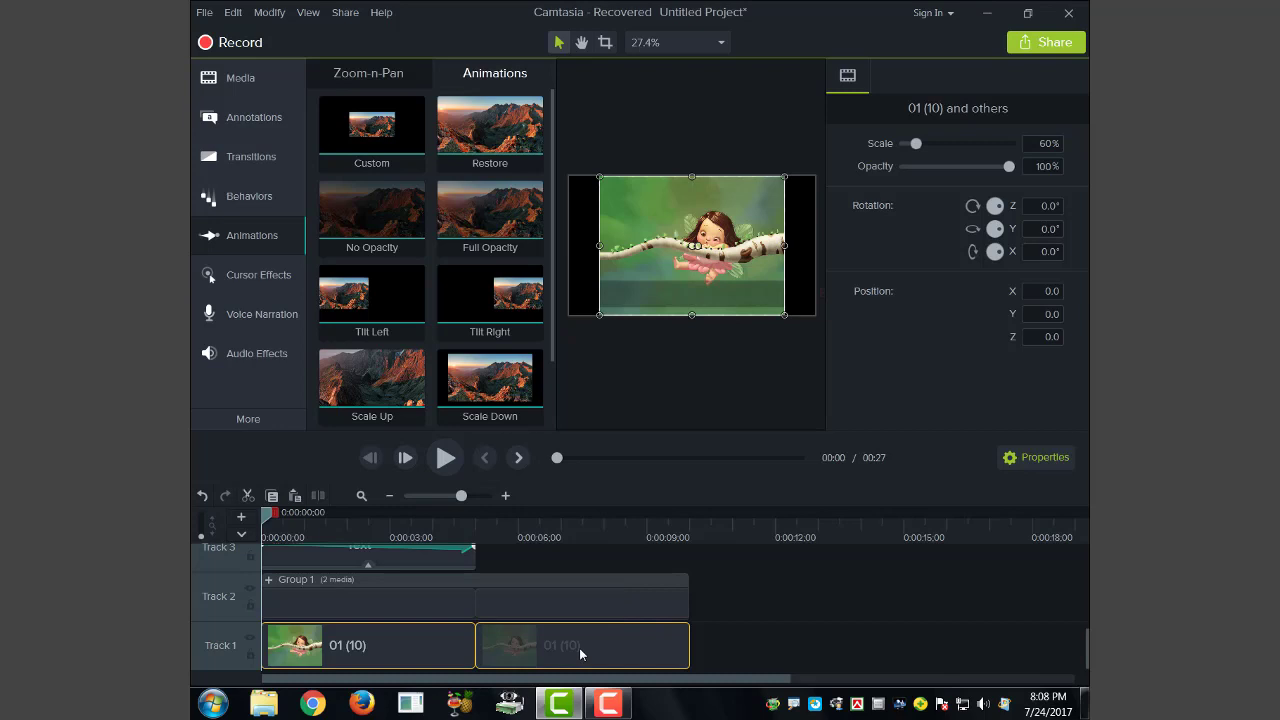
key(ctrl+g)
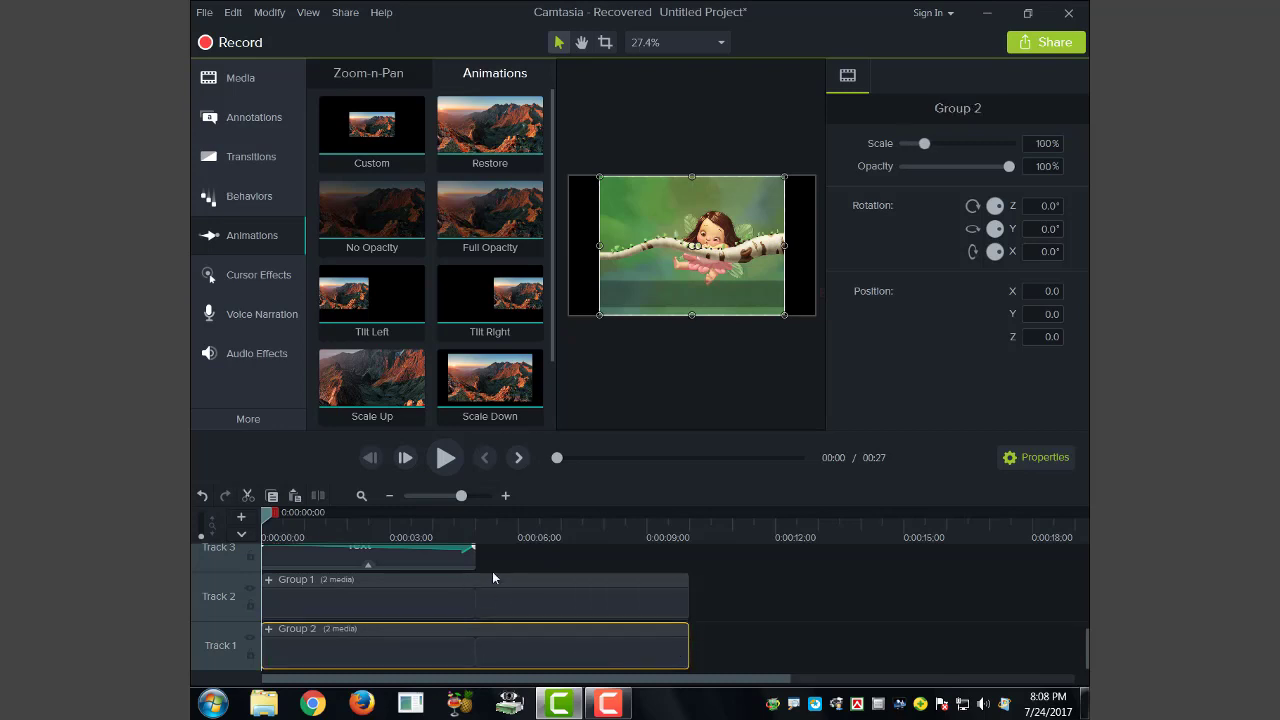
Extend the end of the Track 3 text clip to about 9;20, just short of the end of the groups below
click(479, 557)
click(461, 561)
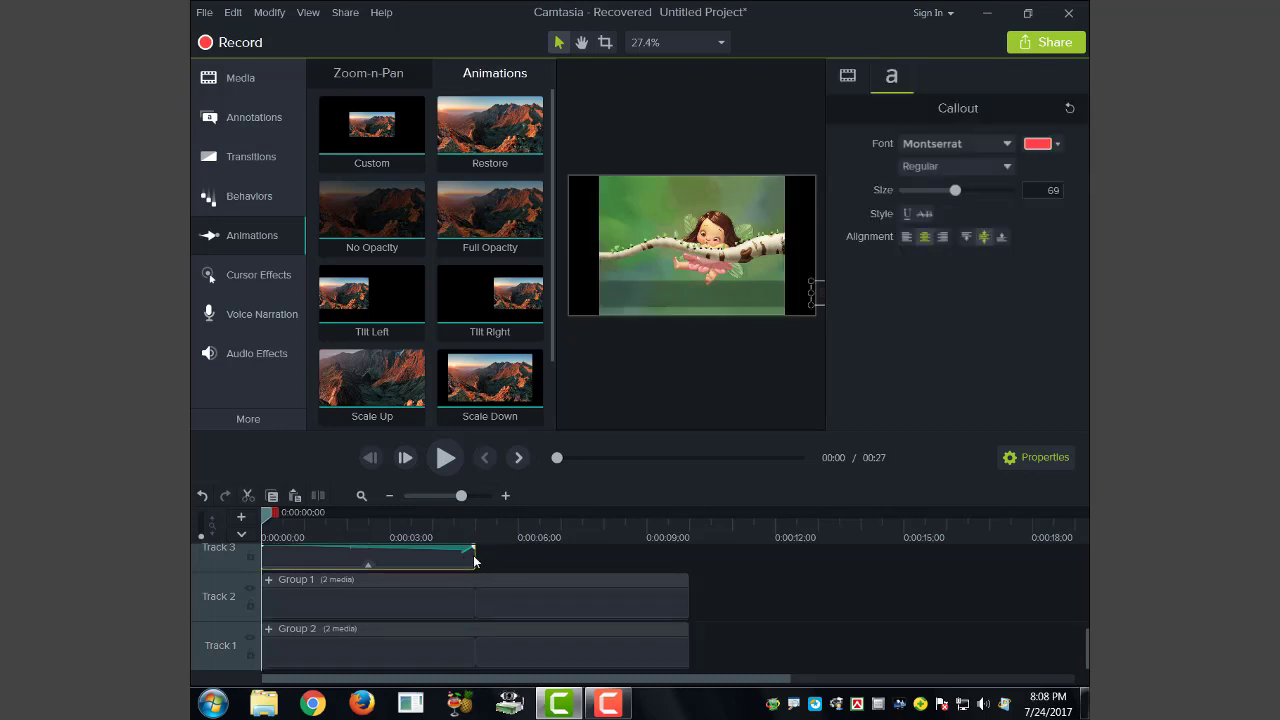
drag(474, 555, 674, 563)
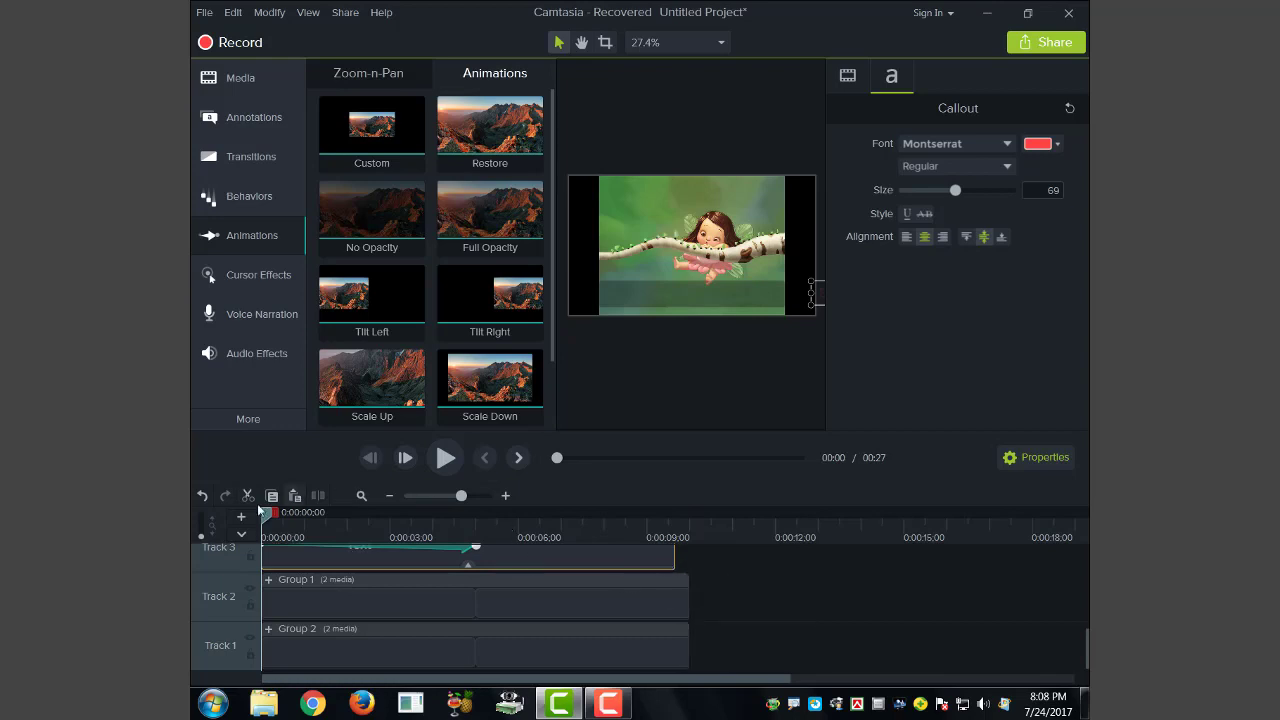
Play the timeline from the beginning to preview the lengthened text clip over the image, checking the tracks above
click(447, 458)
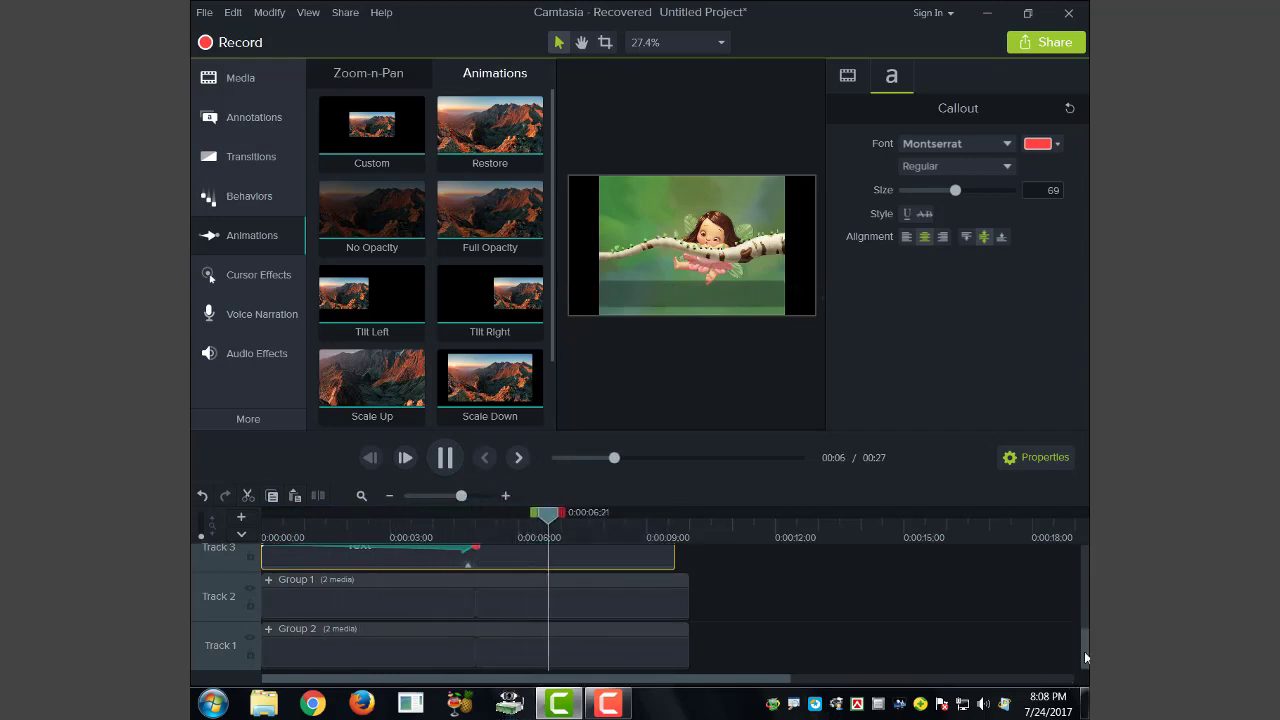
scroll(1078, 640, up, 3)
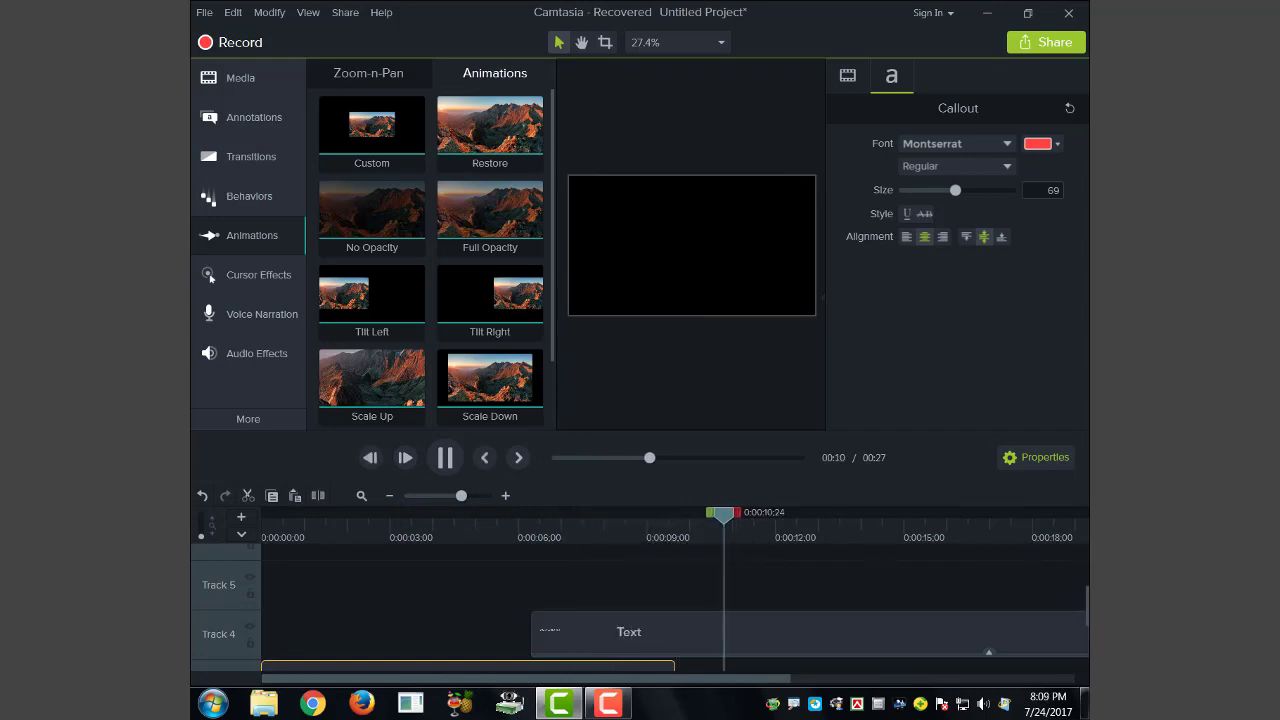
scroll(984, 636, down, 2)
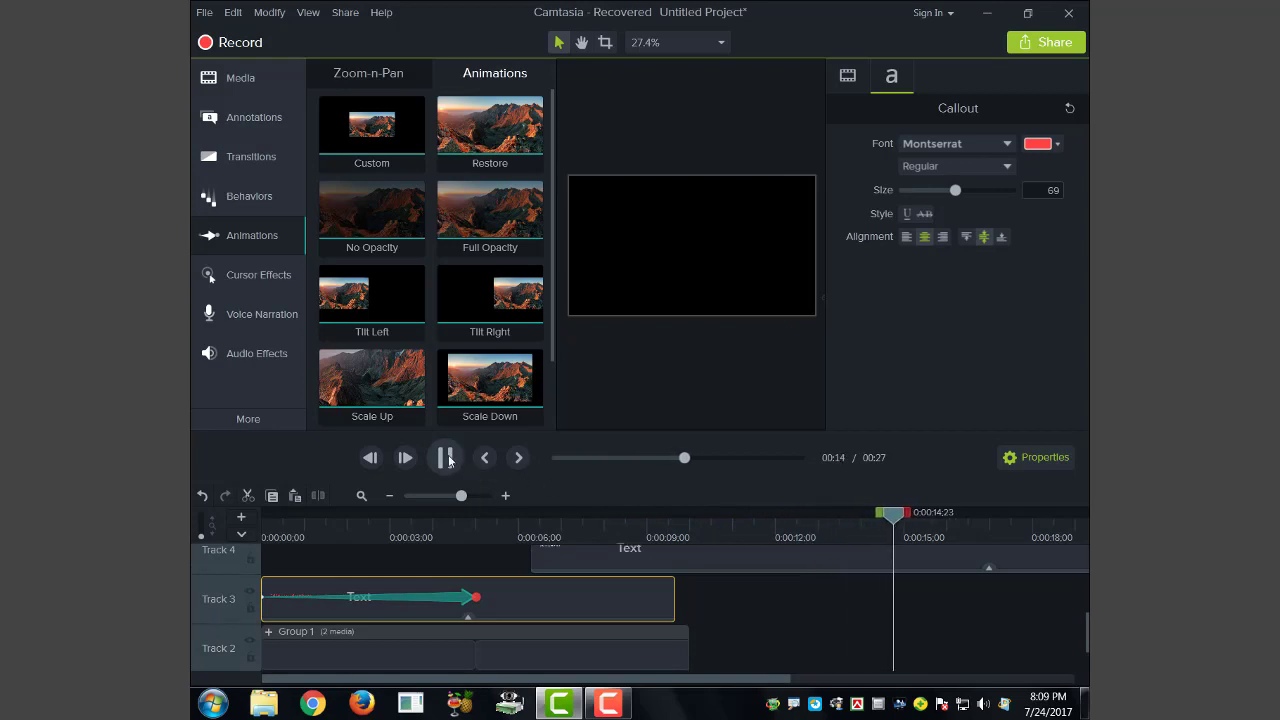
key(space)
Bring the playhead back to the beginning and delete the white text clip on Track 4
drag(911, 520, 266, 566)
click(793, 556)
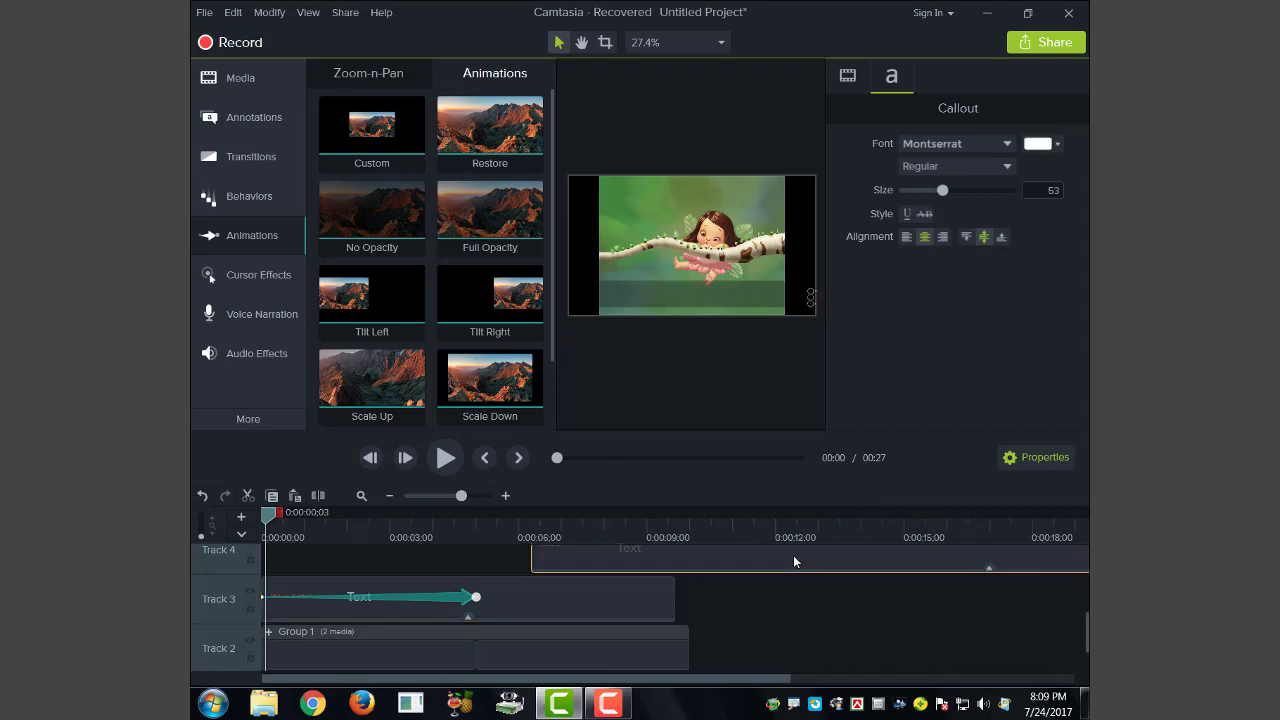
key(Delete)
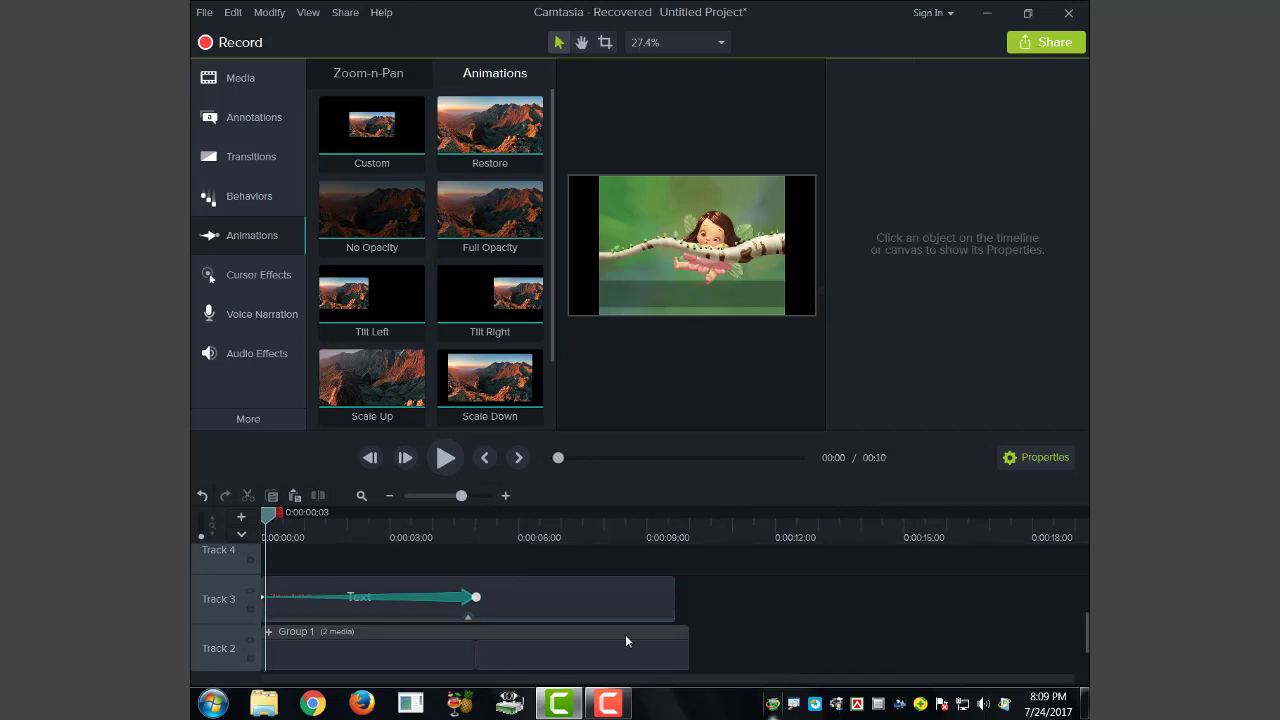
Extend the Track 3 text animation to the clip's end at about 9;20 and return the playhead to the start
drag(477, 597, 686, 600)
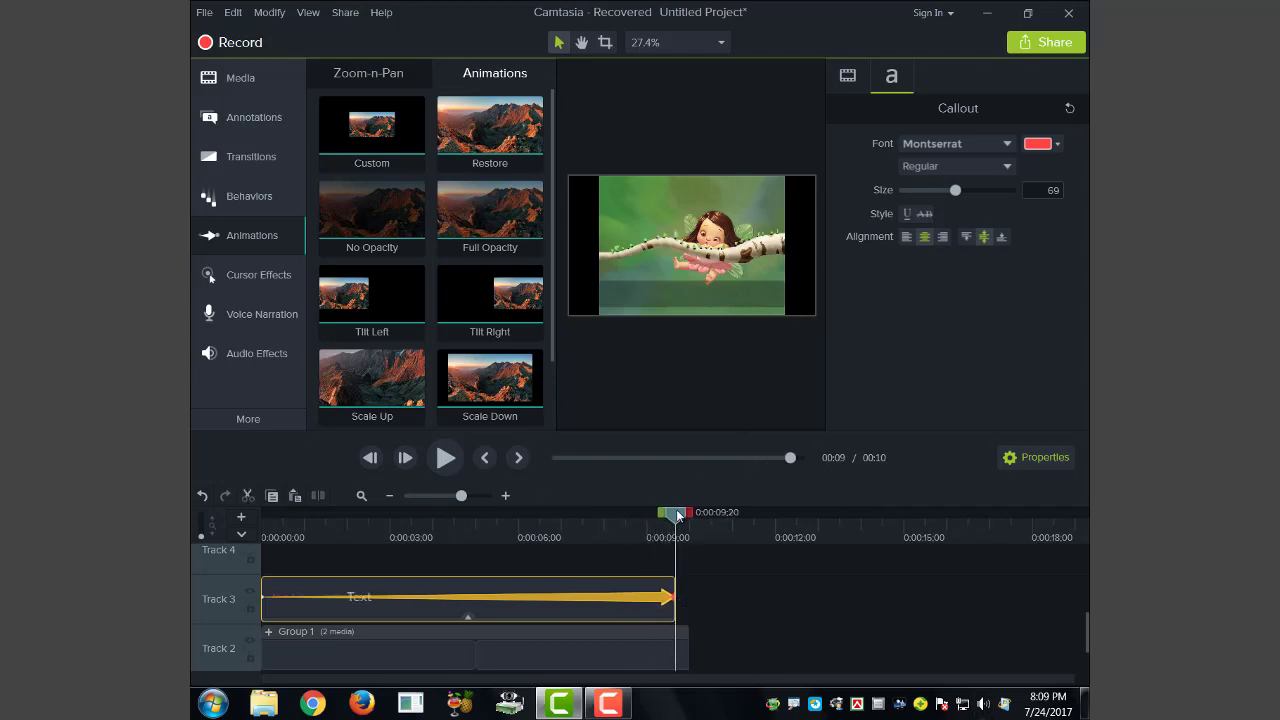
drag(678, 515, 259, 544)
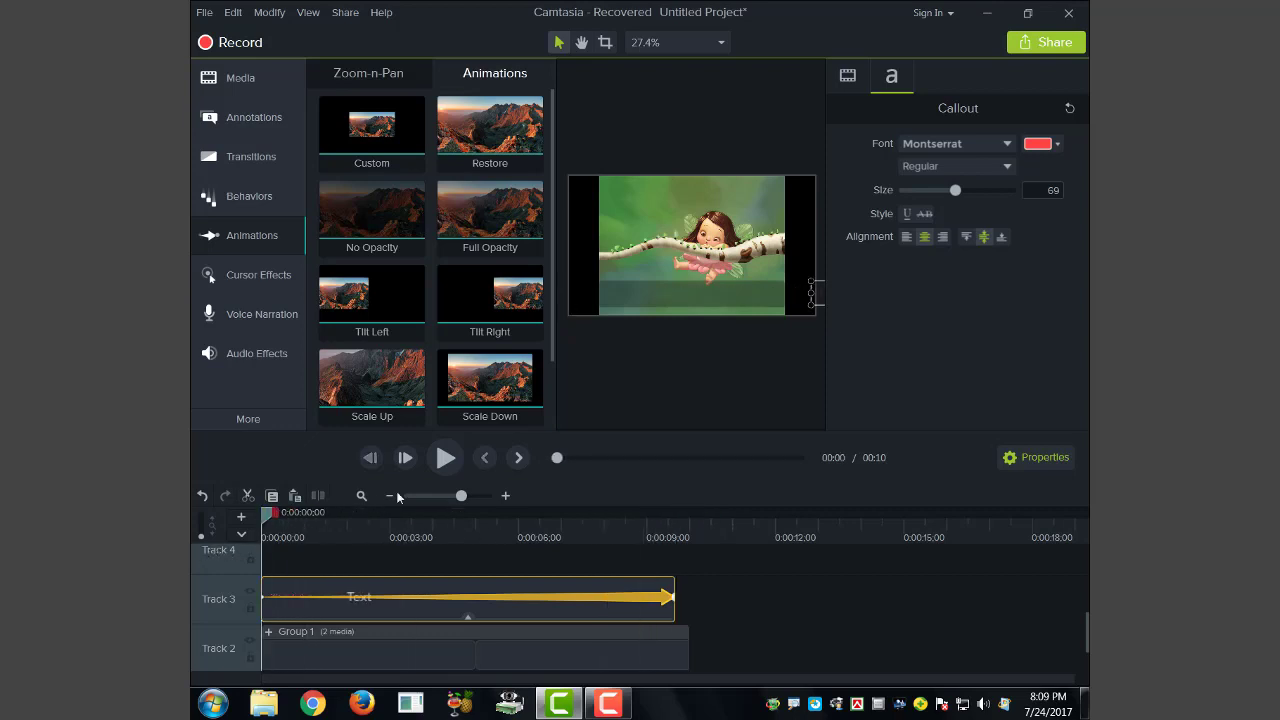
Preview the slower text animation, trim the Track 2 group's end to the Track 3 text clip's end at 9;20, and return the playhead to the start
click(447, 462)
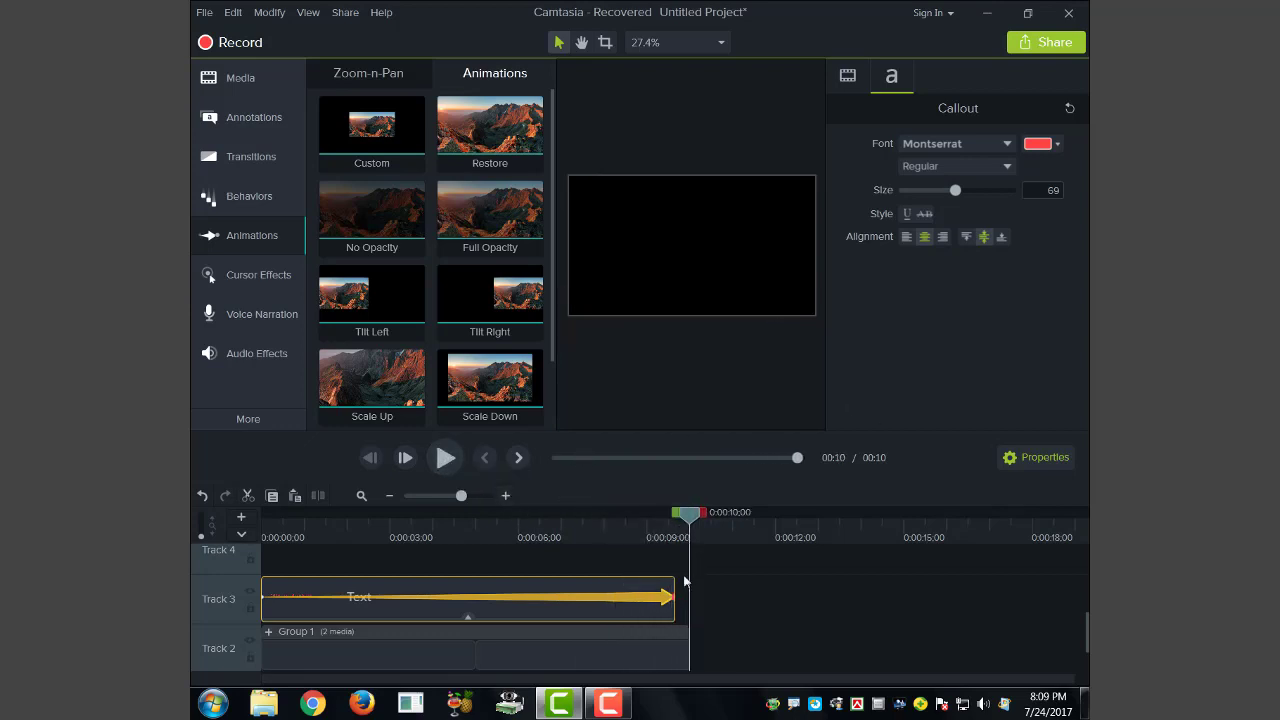
drag(687, 519, 619, 520)
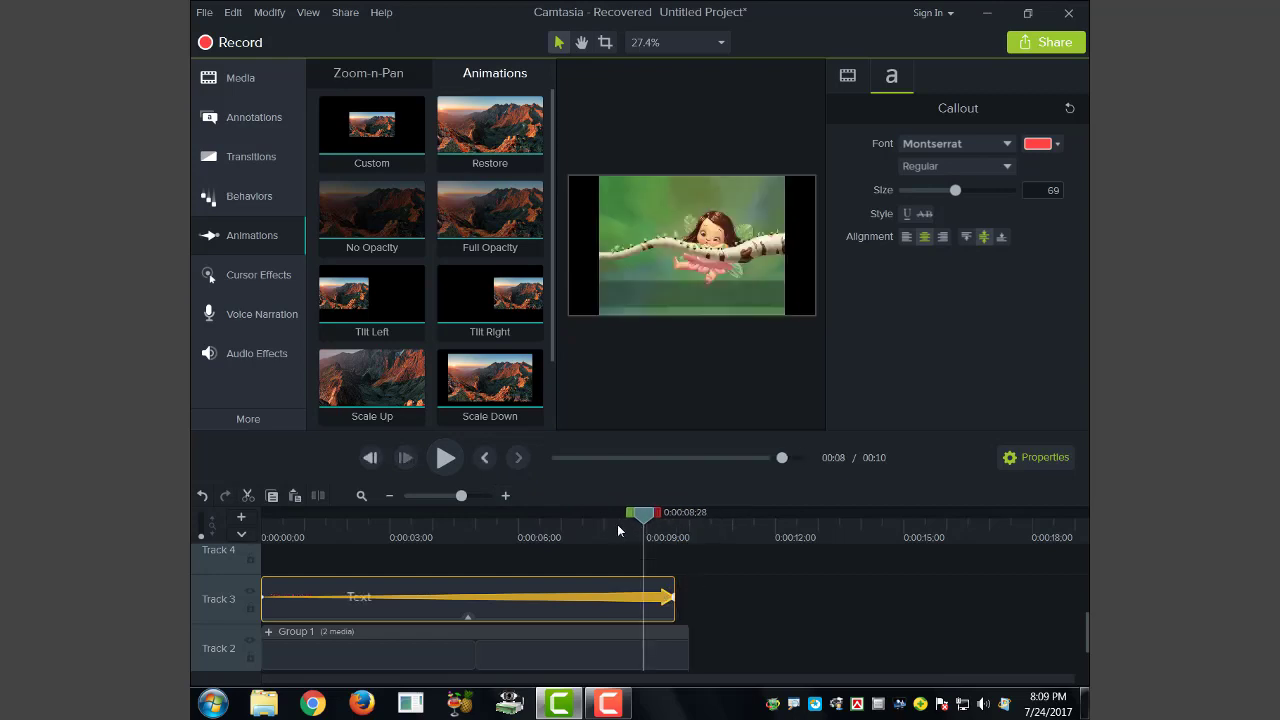
drag(674, 596, 689, 597)
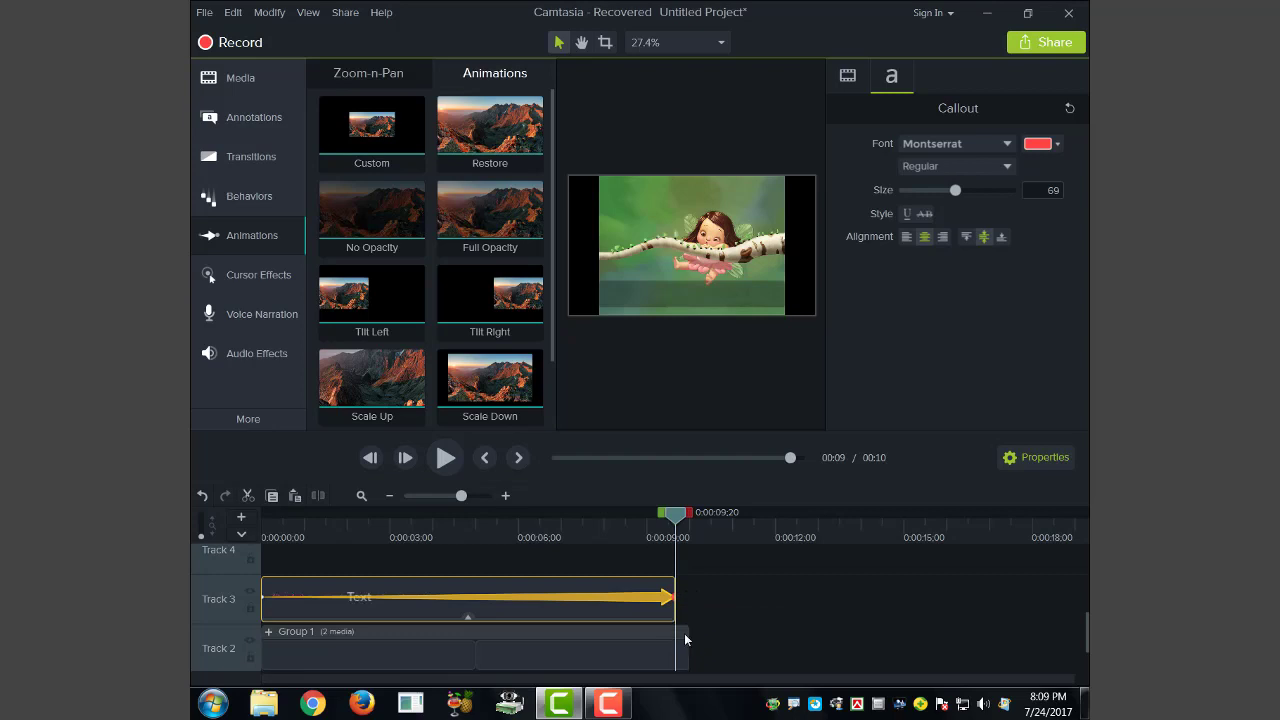
click(684, 646)
drag(688, 644, 674, 648)
drag(686, 535, 213, 537)
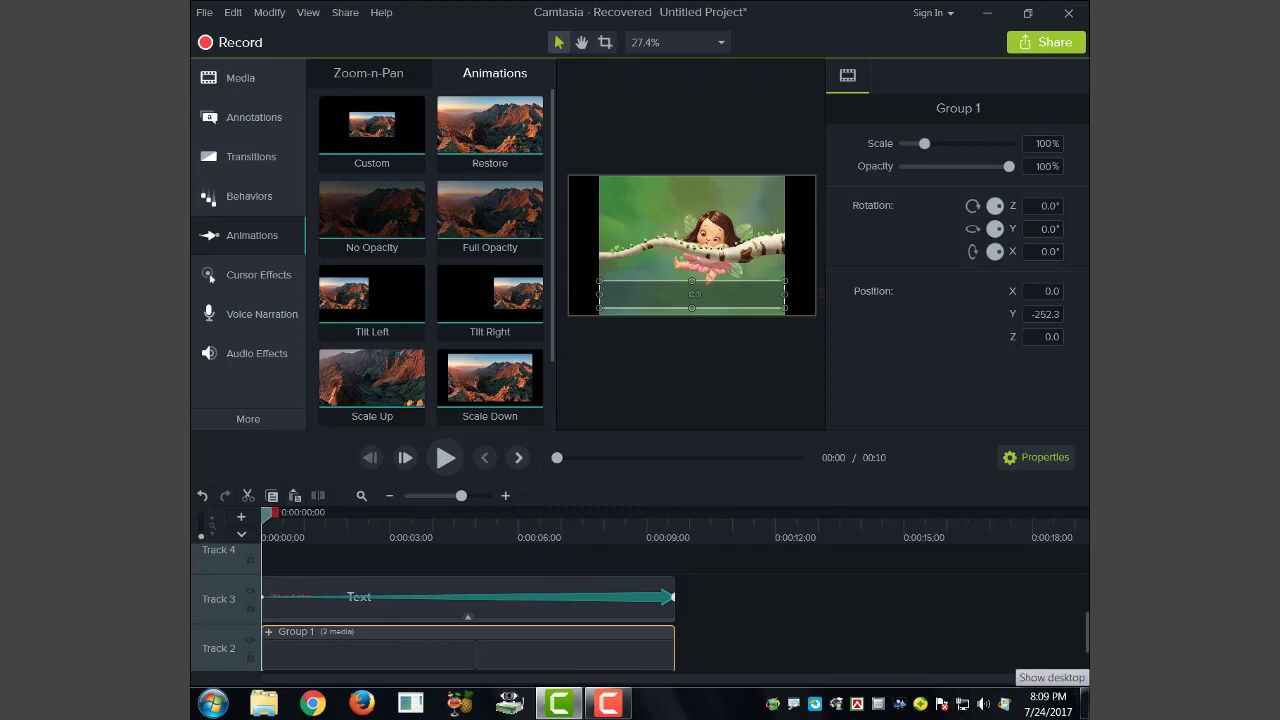
Play the timeline from the beginning to check the red text scrolling across the trimmed title bar, then stop playback
click(446, 461)
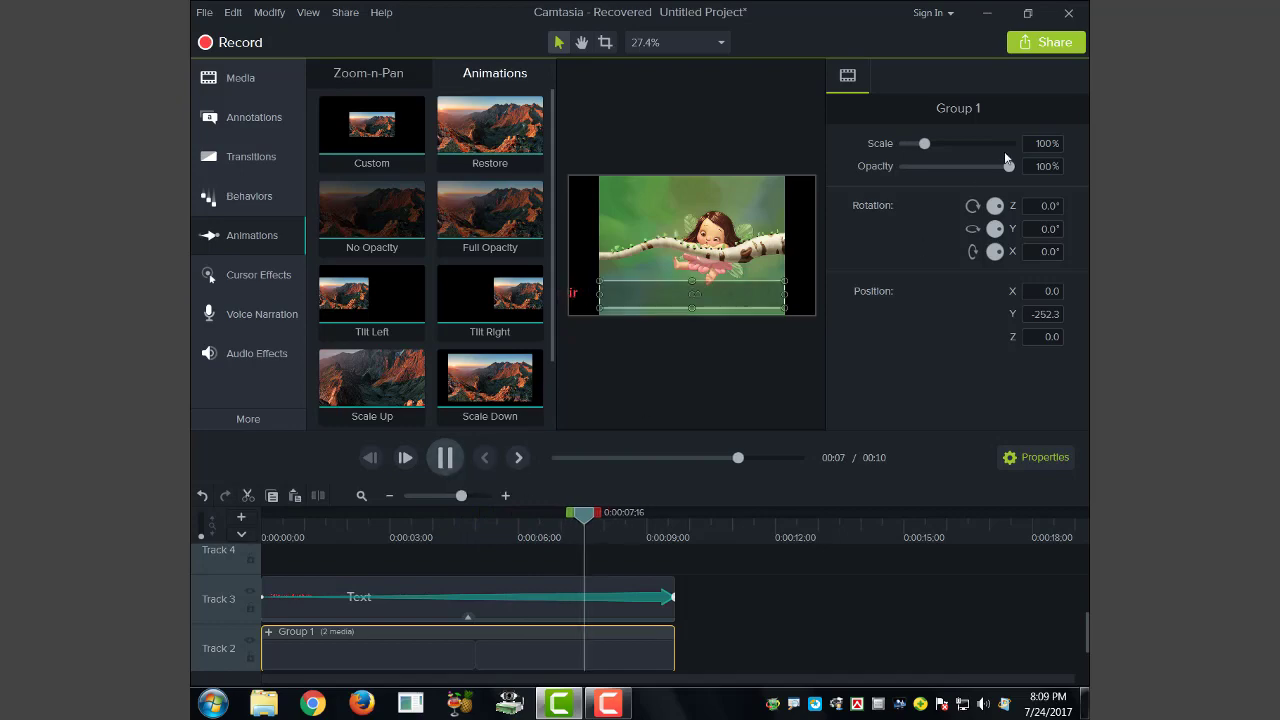
click(446, 462)
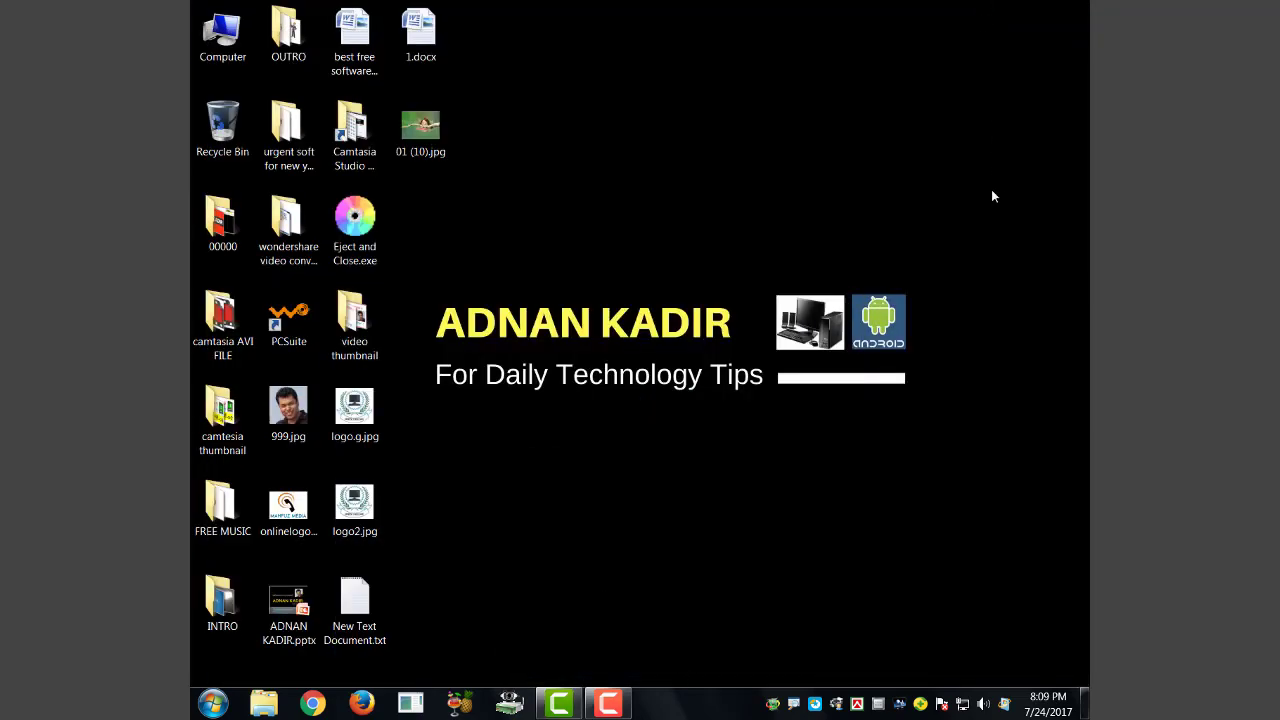